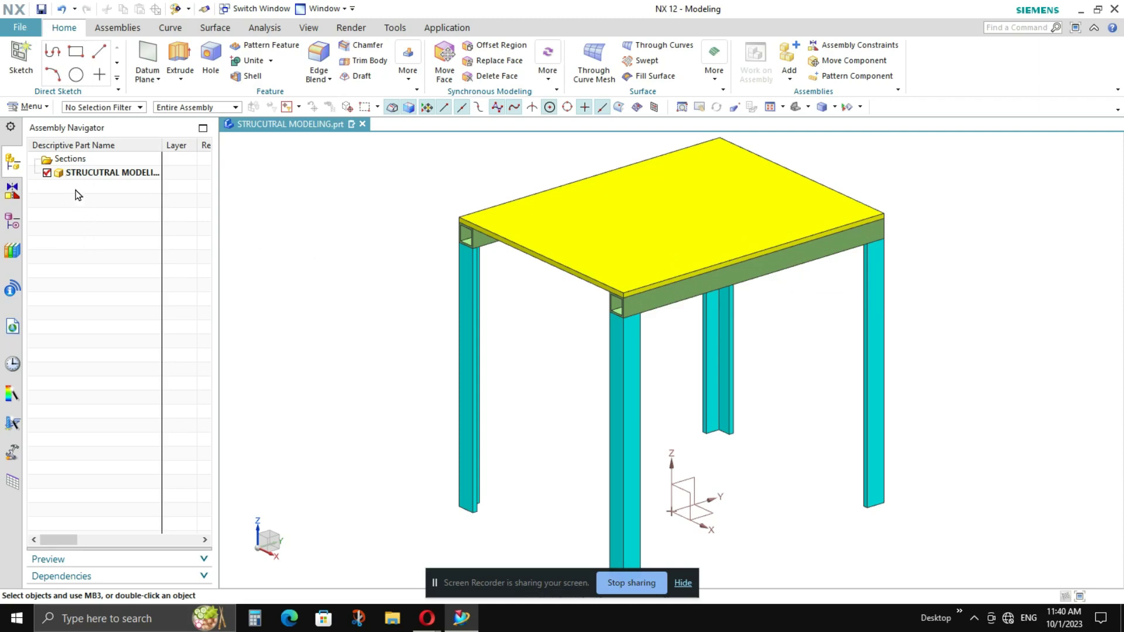
Show the part's model history in timestamp order and highlight its extrude and mirror features to identify their geometry.
left_click(13, 222)
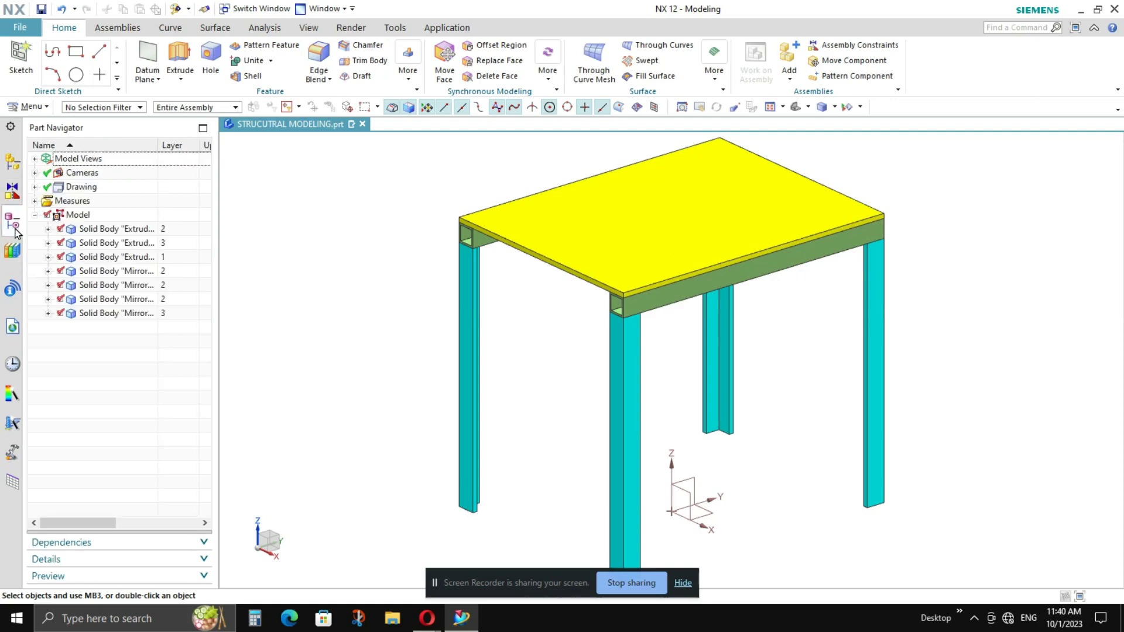
right_click(115, 147)
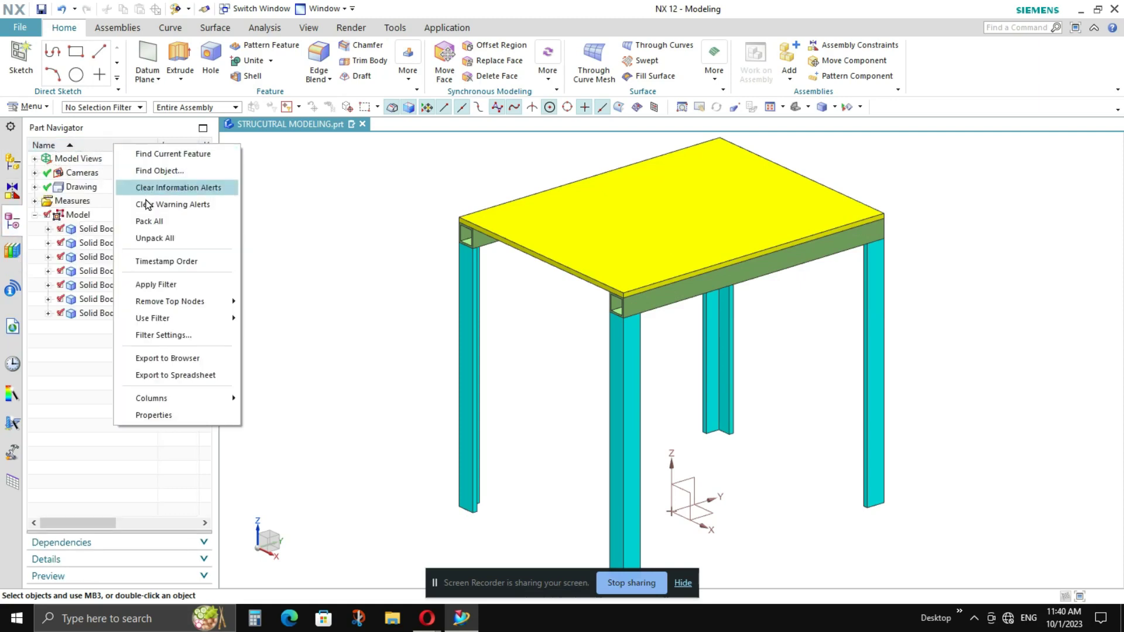
left_click(178, 255)
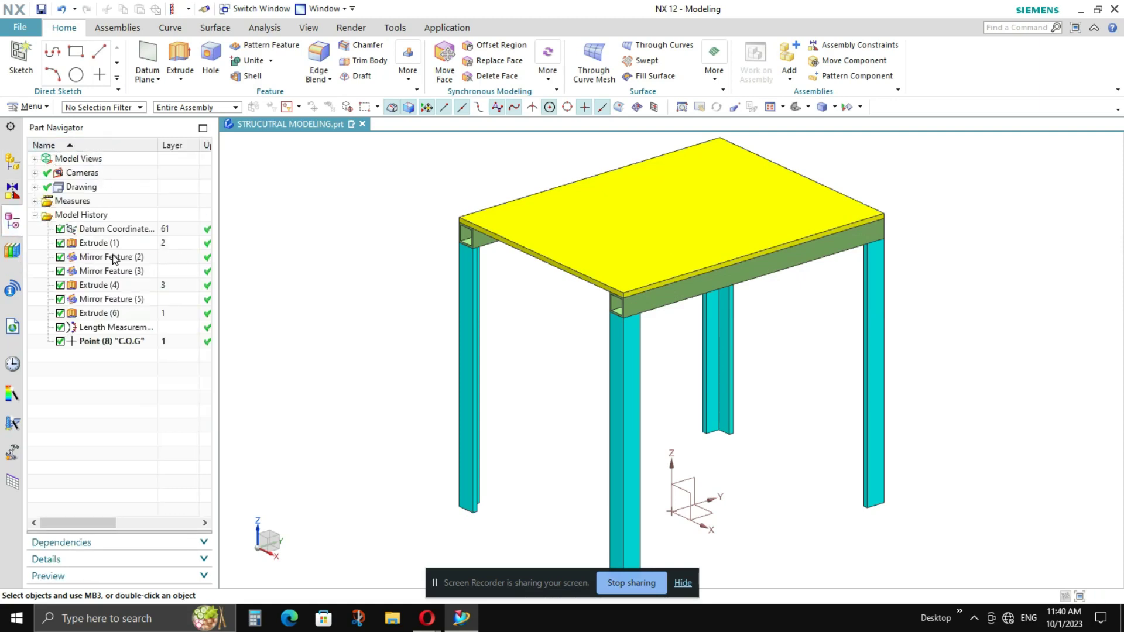
left_click(105, 243)
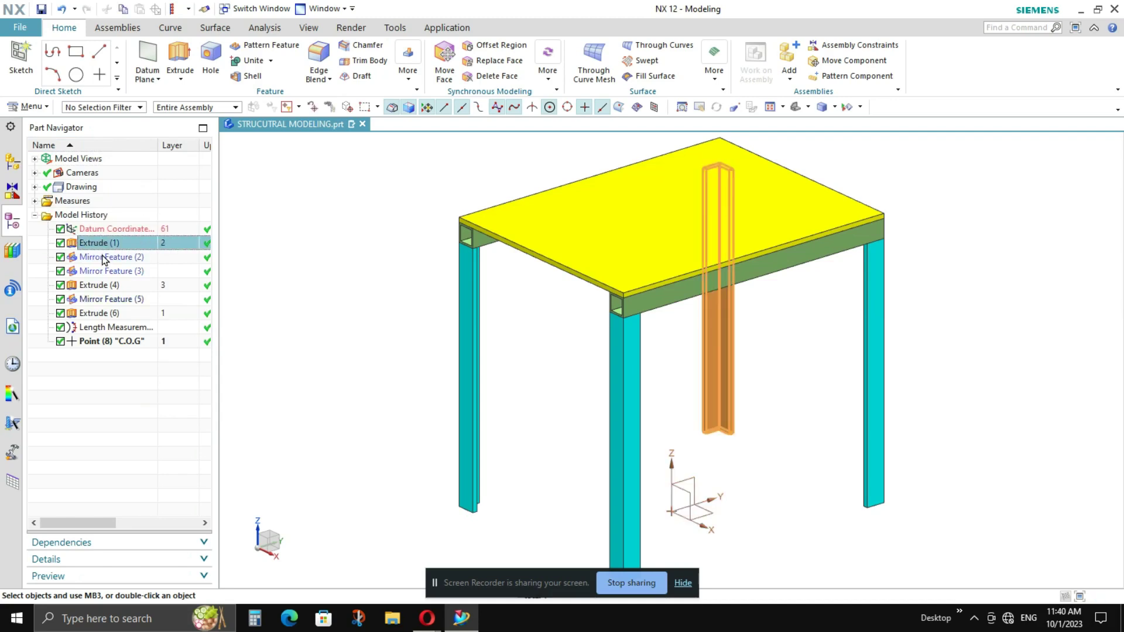
left_click(103, 258)
left_click(108, 272)
left_click(109, 286)
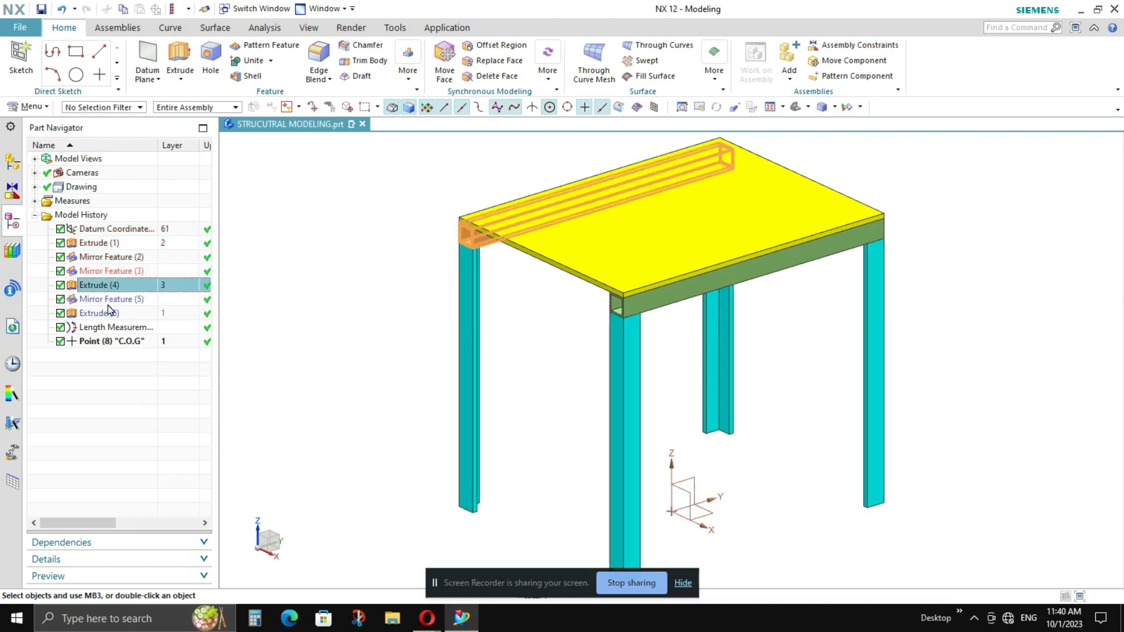
left_click(107, 314)
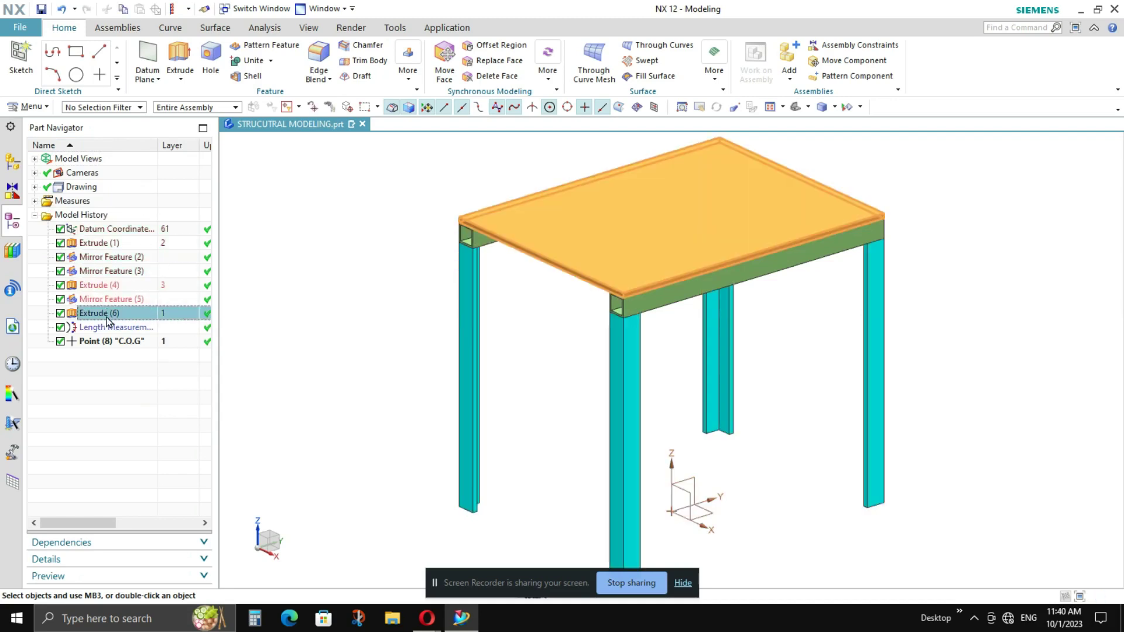
left_click(344, 357)
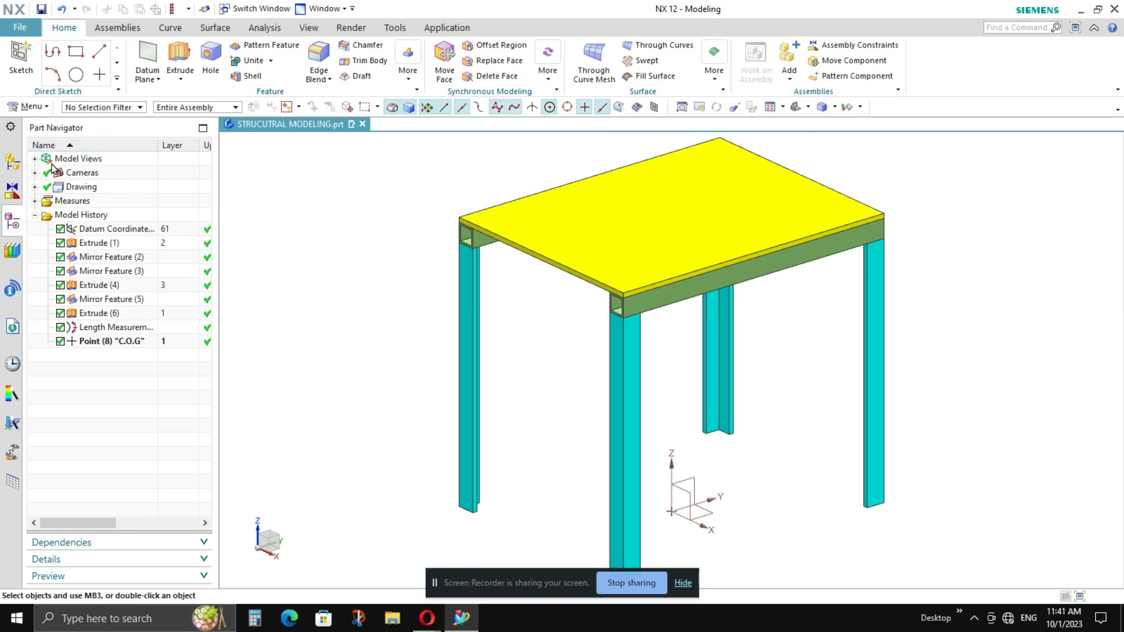
Turn off timestamp order in the Part Navigator so the model is listed by solid bodies.
left_click(15, 227)
right_click(128, 152)
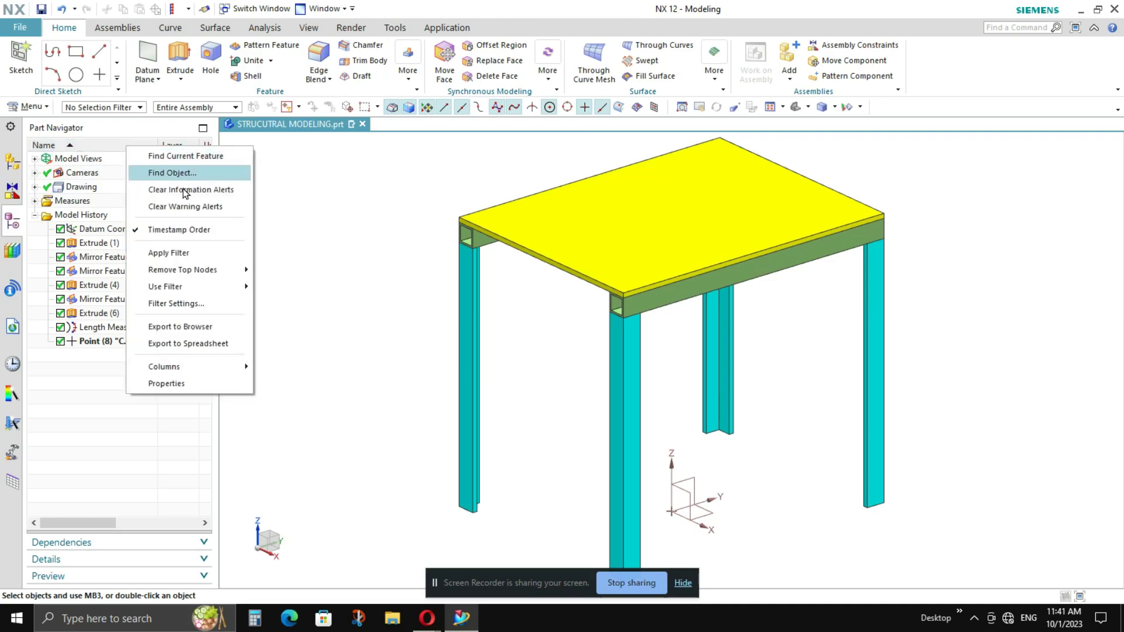
left_click(192, 237)
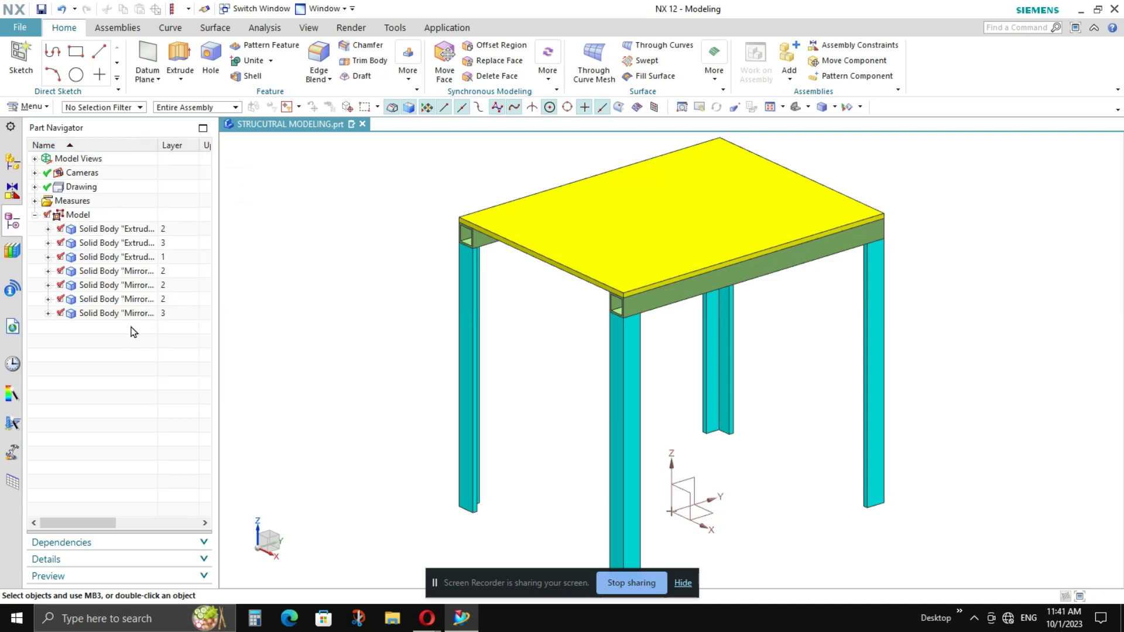
Highlight the listed solid bodies one after another to identify which table part each represents.
left_click(125, 231)
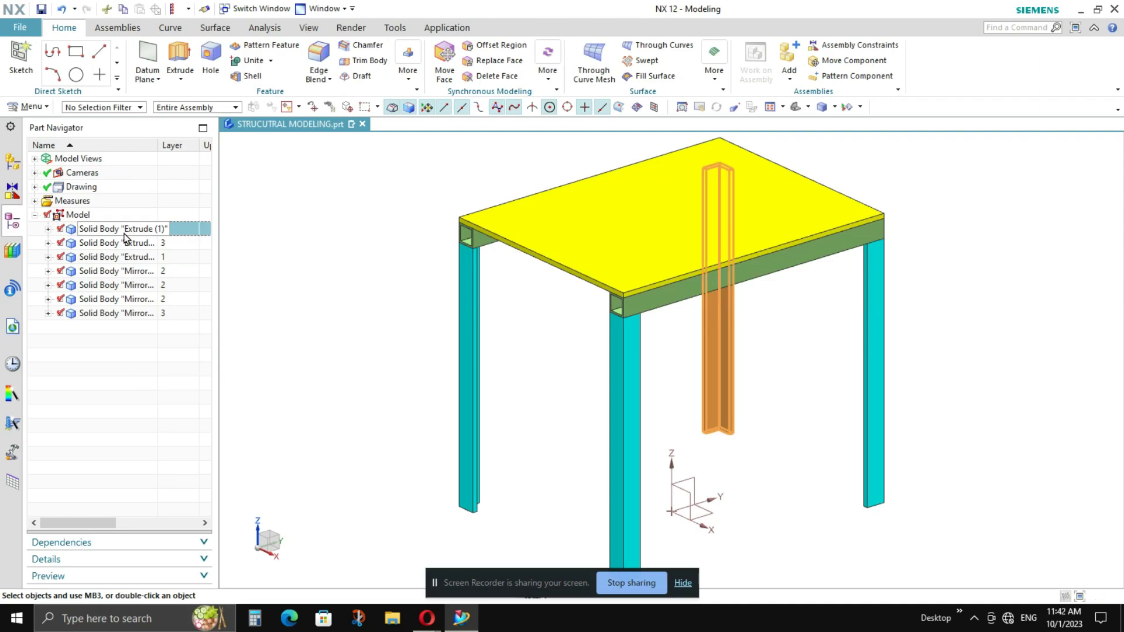
key("Down")
key("Down")
key("Down")
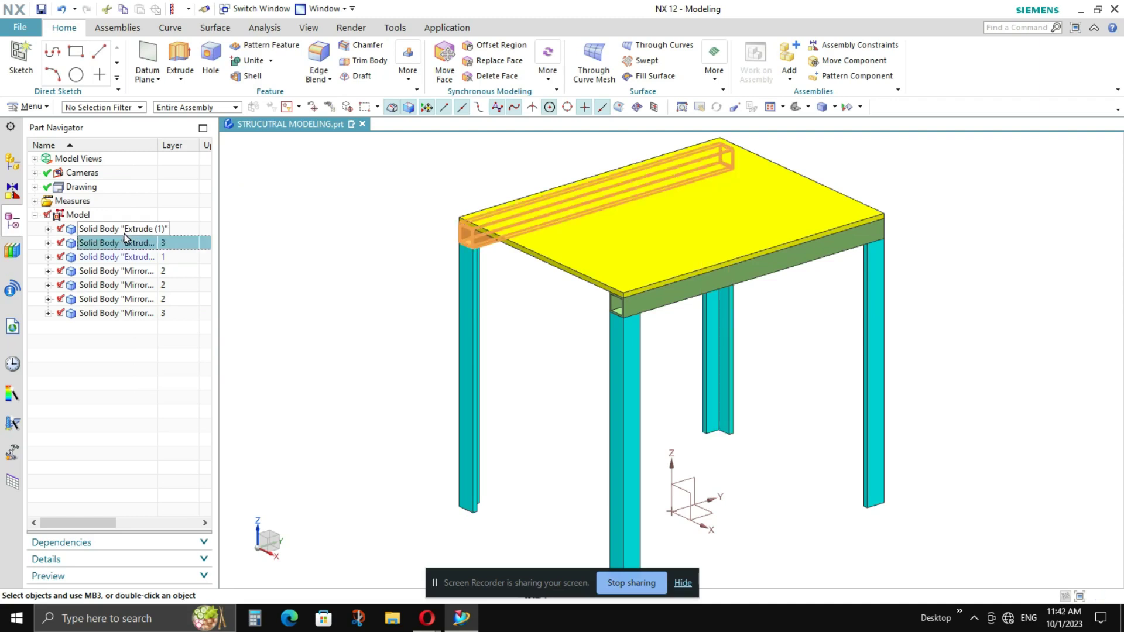
key("Down")
key("Down")
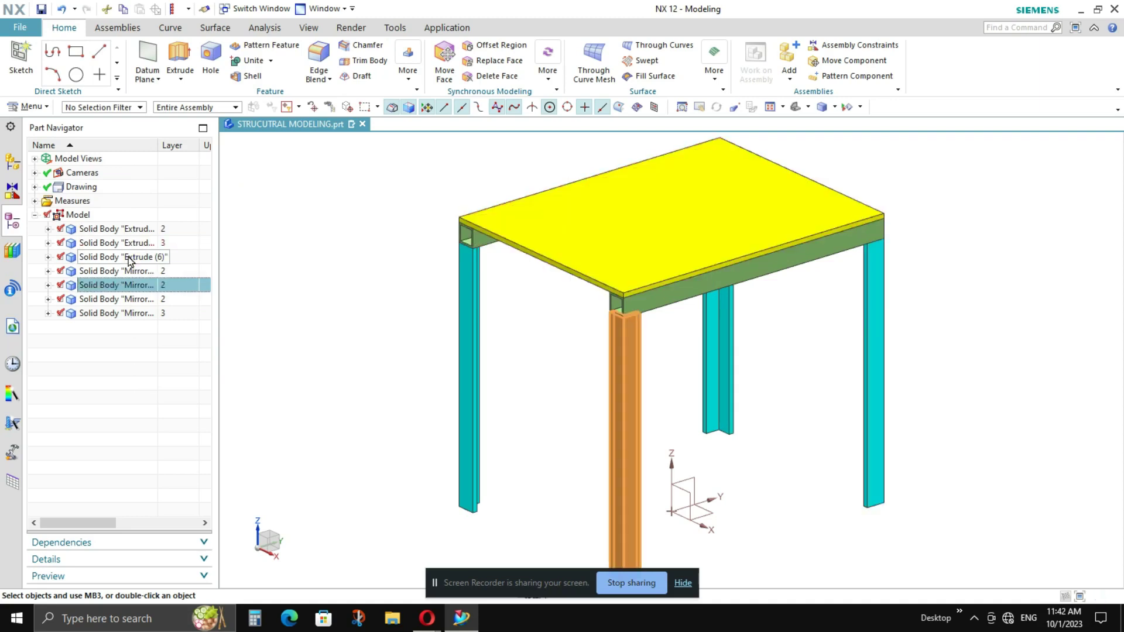
left_click(124, 313)
left_click(331, 298)
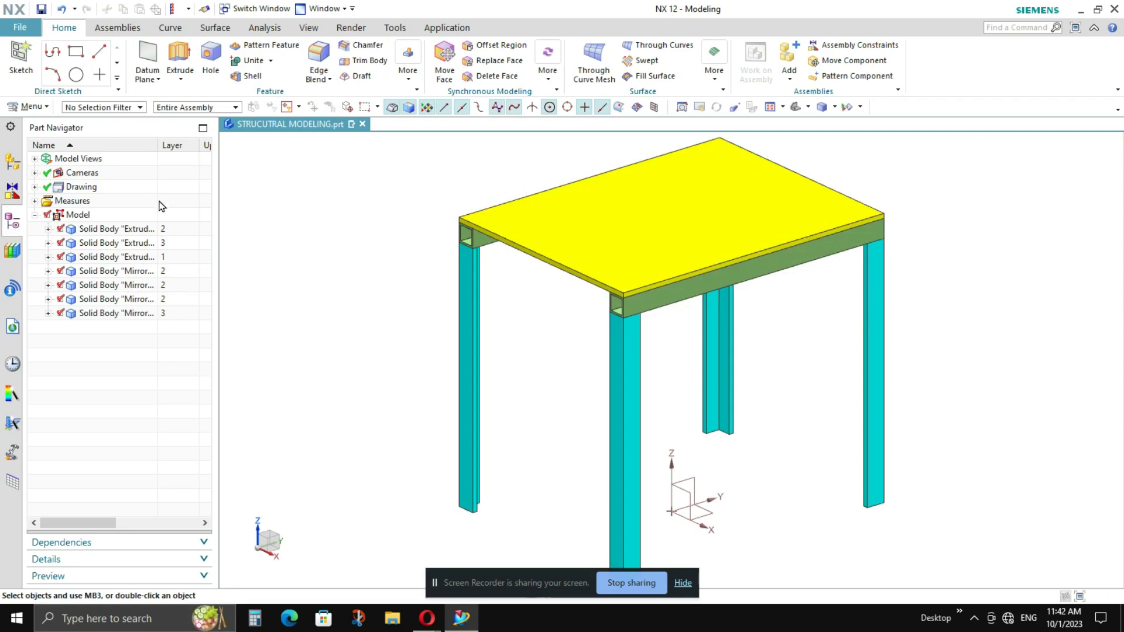
Widen the navigator's name column and examine the leg, beam and tabletop bodies in the model from several angles.
left_click_drag(158, 146, 178, 148)
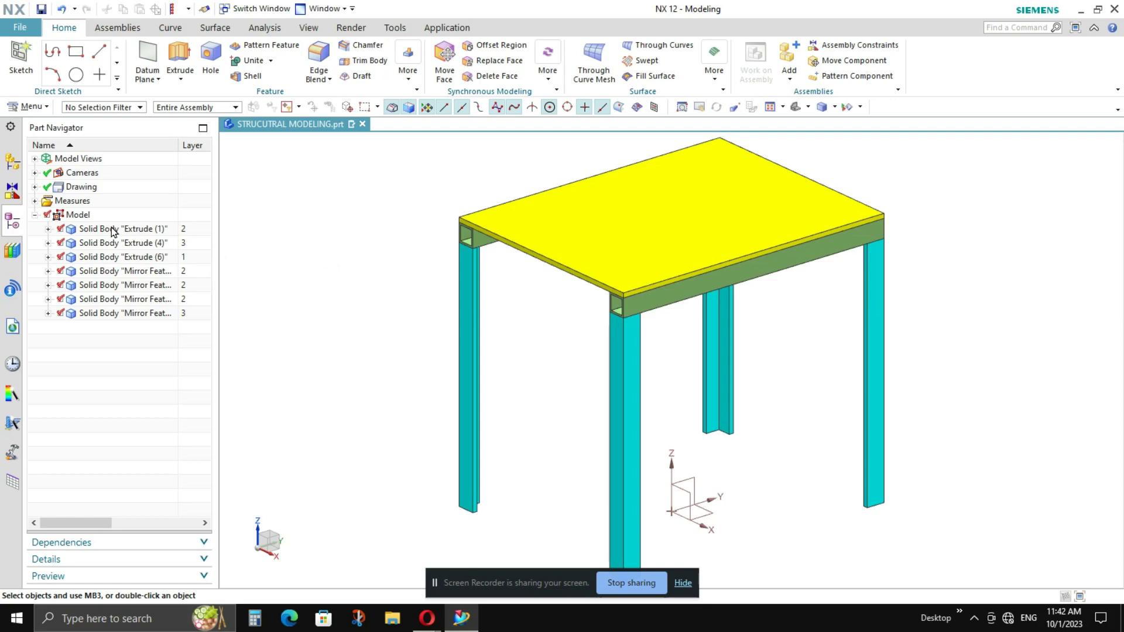
left_click(142, 233)
left_click(861, 408)
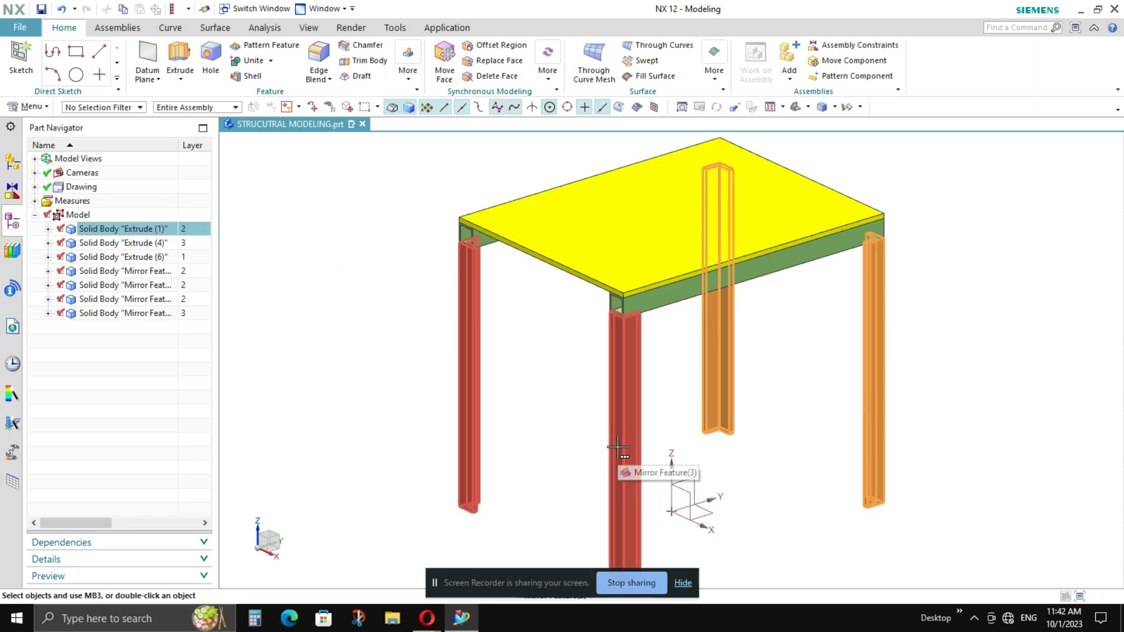
left_click(629, 301)
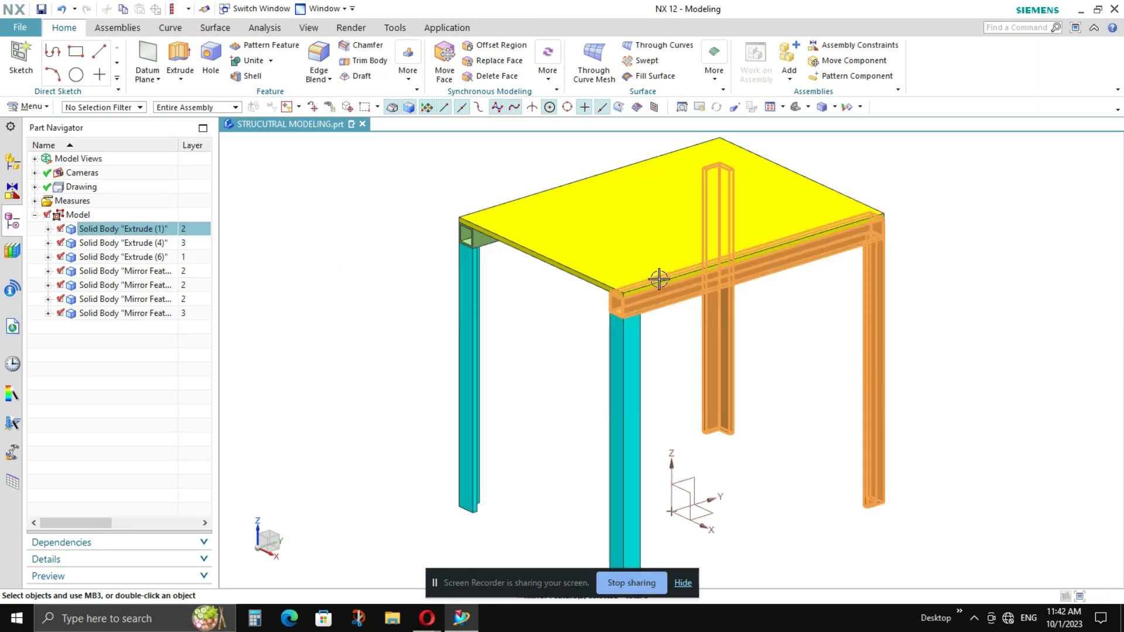
middle_click_drag(658, 280, 657, 246)
key("Escape")
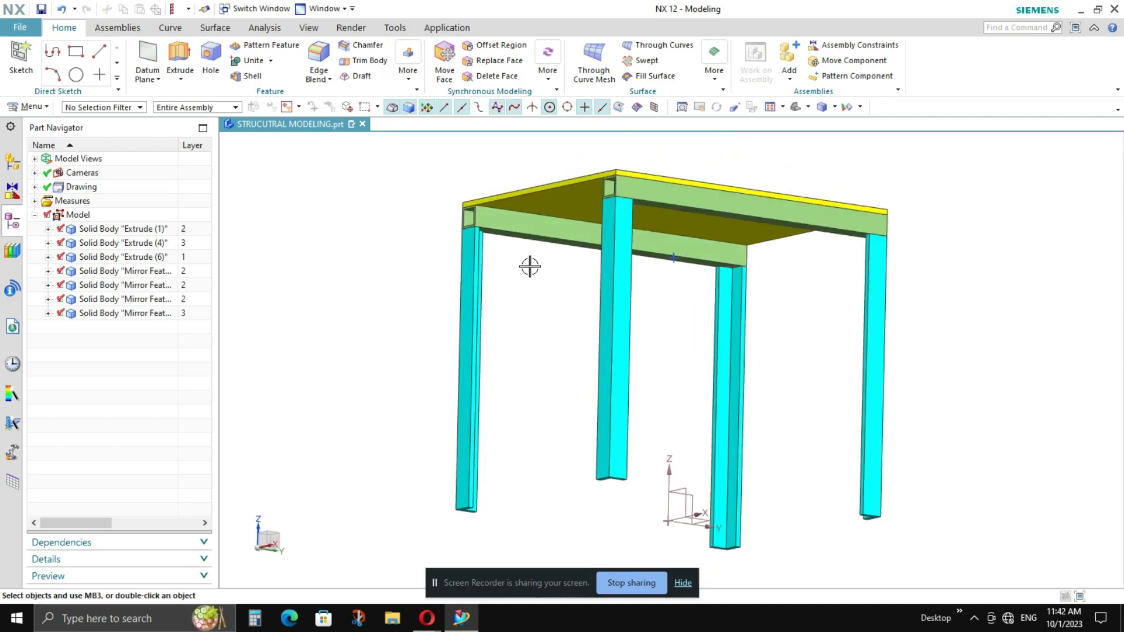
middle_click_drag(559, 214, 557, 239)
left_click(557, 239)
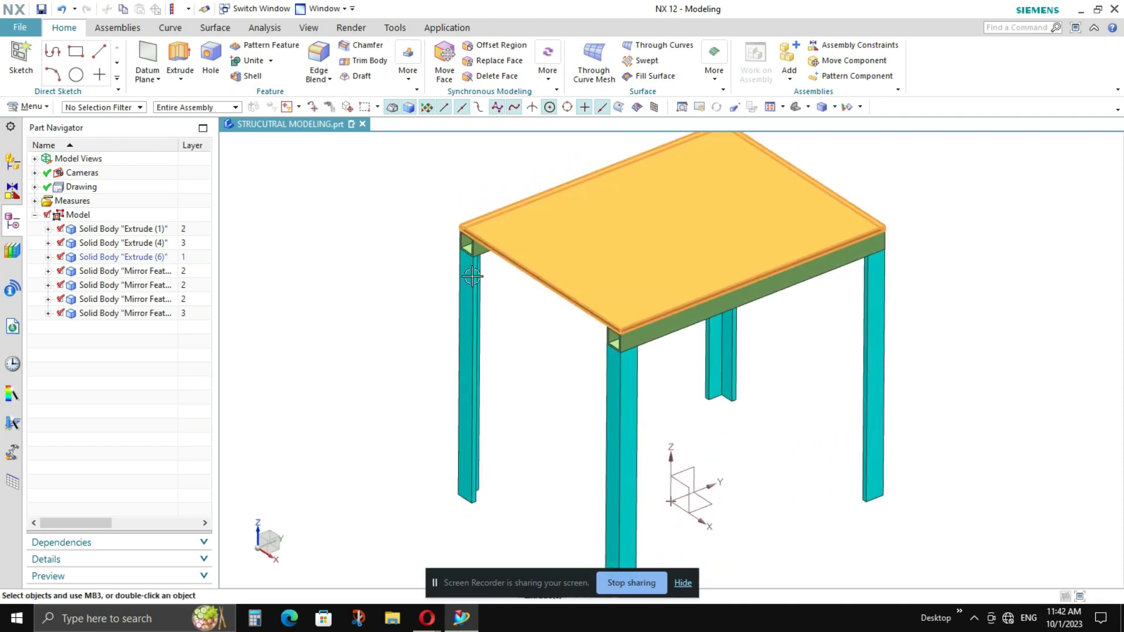
key("Escape")
middle_click_drag(275, 274, 264, 270, "shift")
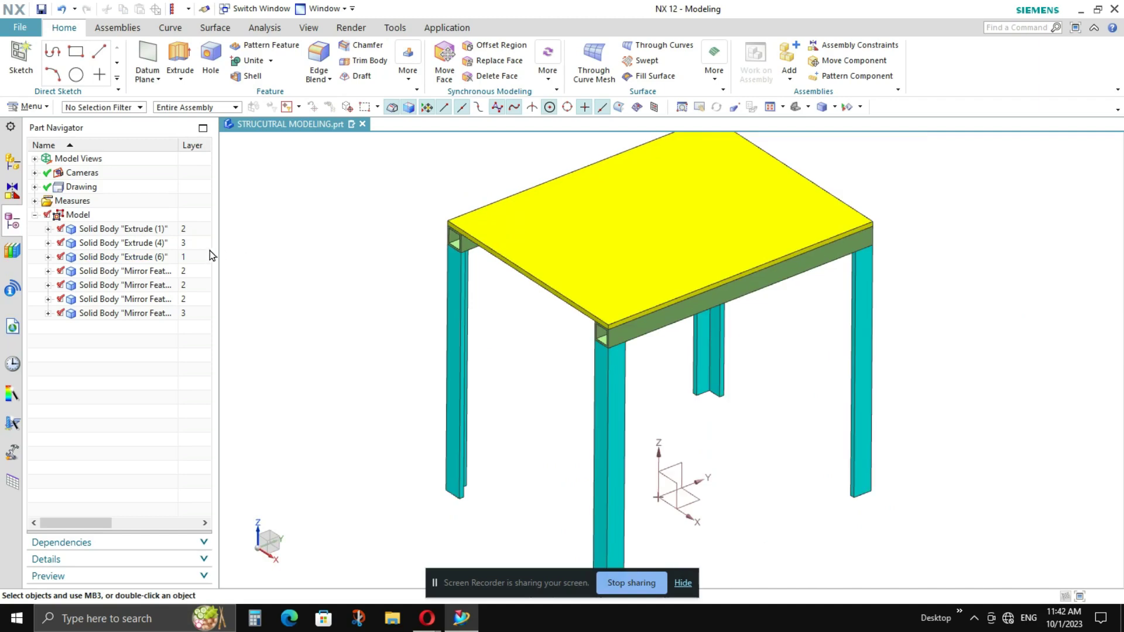
Highlight the four leg bodies on layer 2 and widen the Part Navigator to check their listing.
left_click(175, 233)
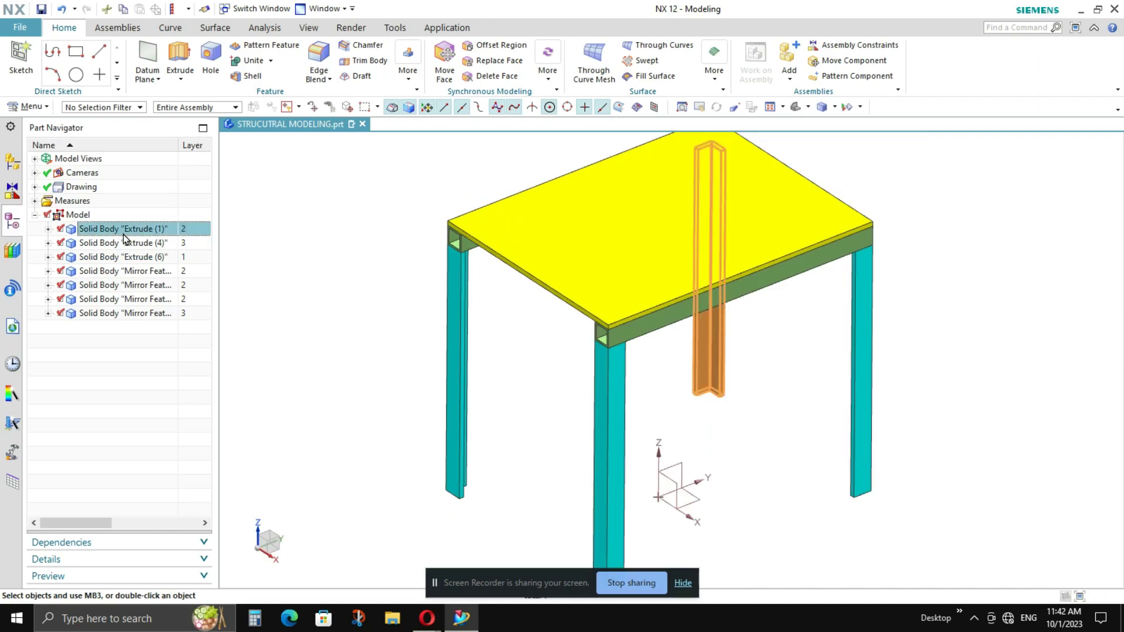
left_click(134, 271, "ctrl")
left_click(134, 285, "ctrl")
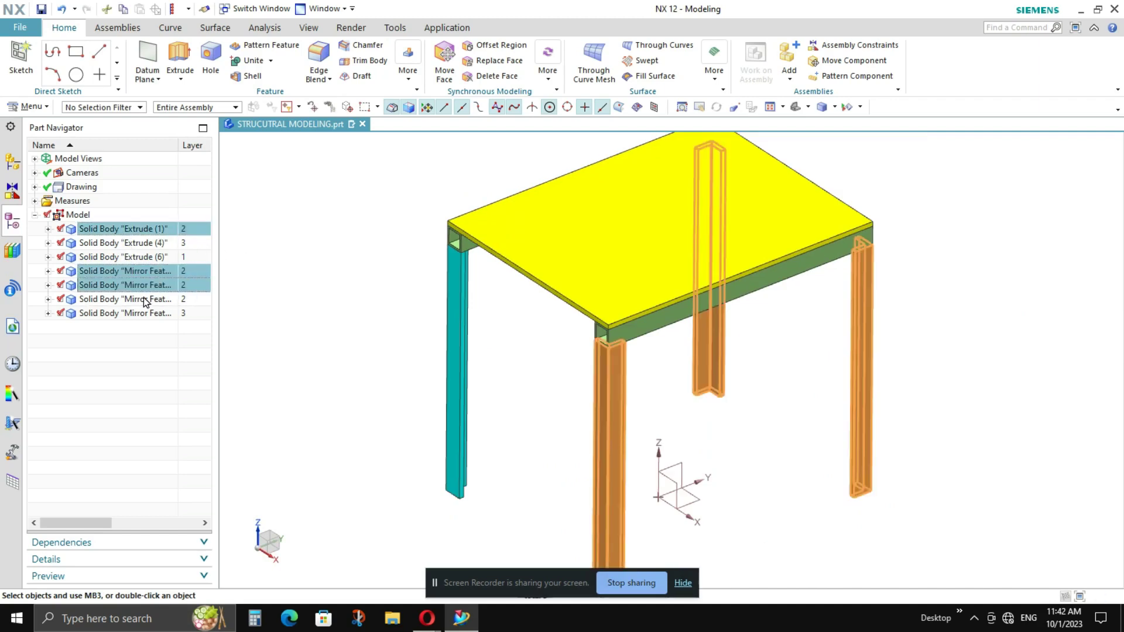
left_click(135, 300, "ctrl")
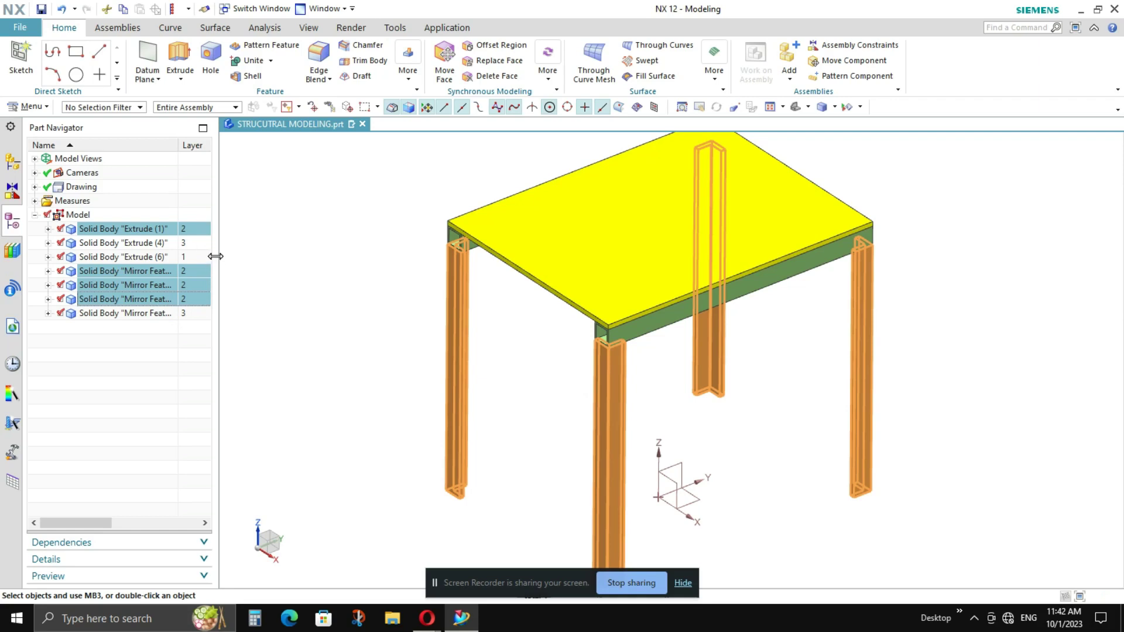
left_click_drag(215, 256, 248, 256)
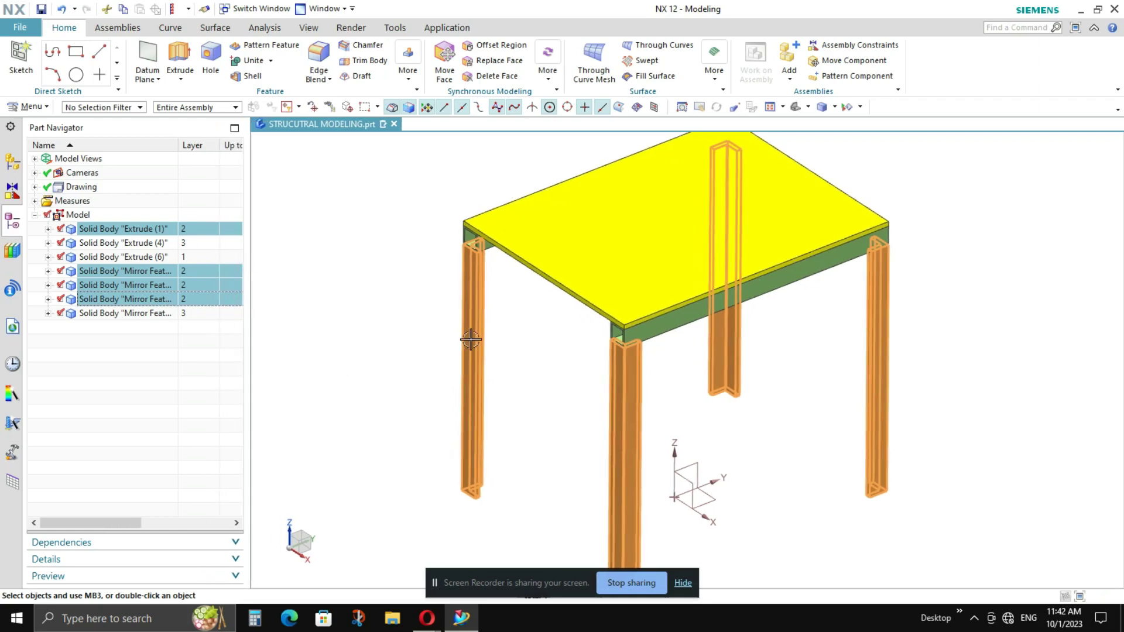
scroll(465, 331, "down", 2)
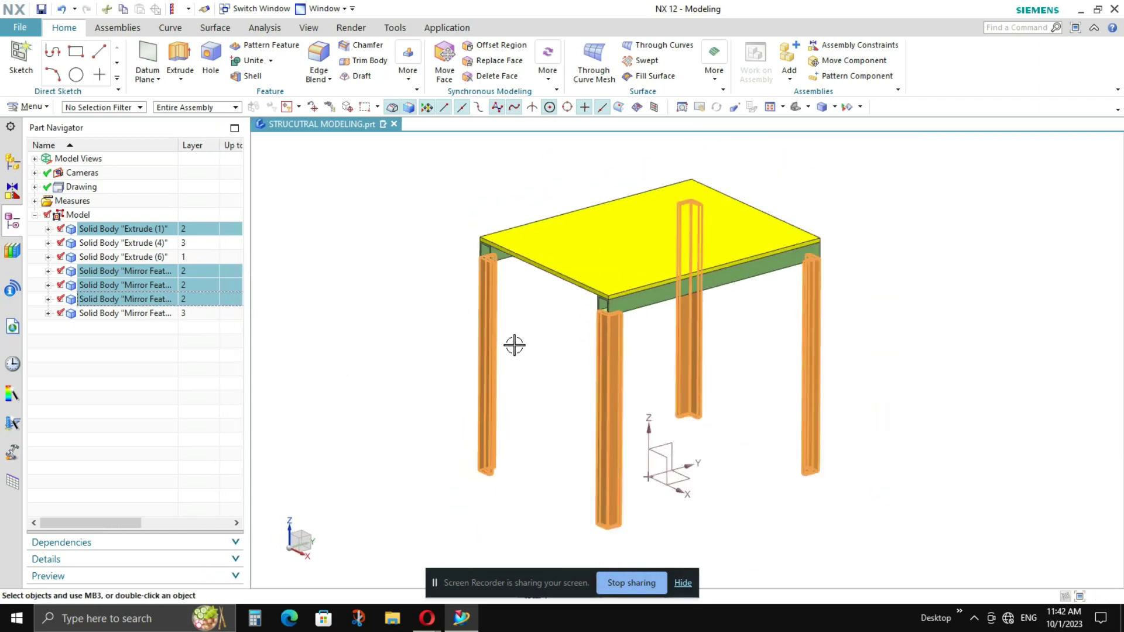
key("Escape")
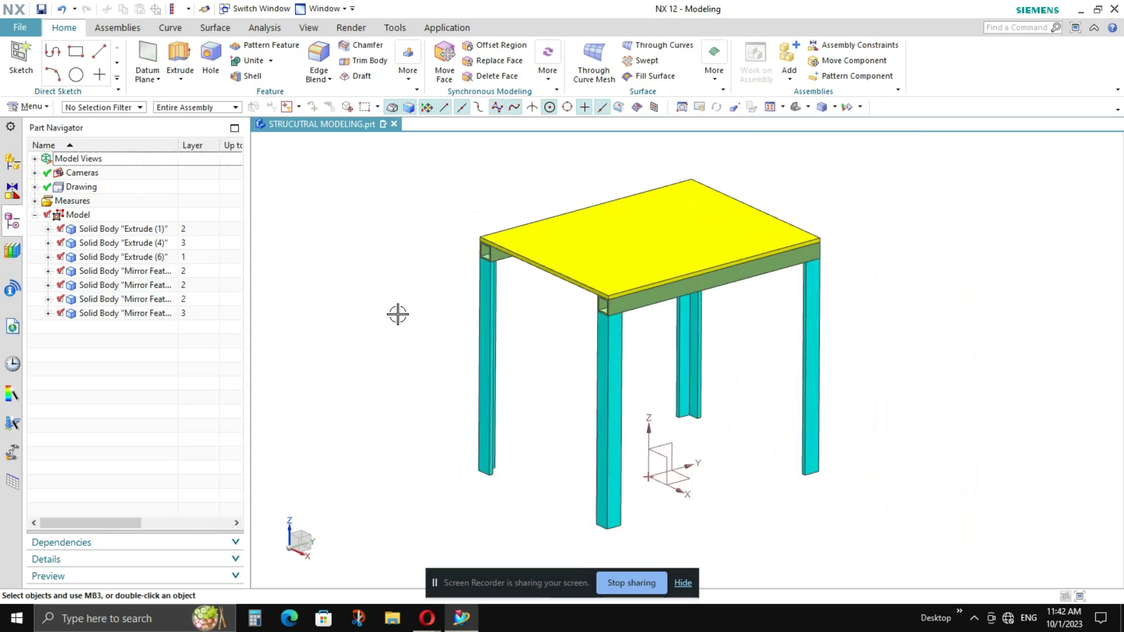
Review the layer and color settings of the four leg bodies in Edit Object Display.
left_click(129, 231)
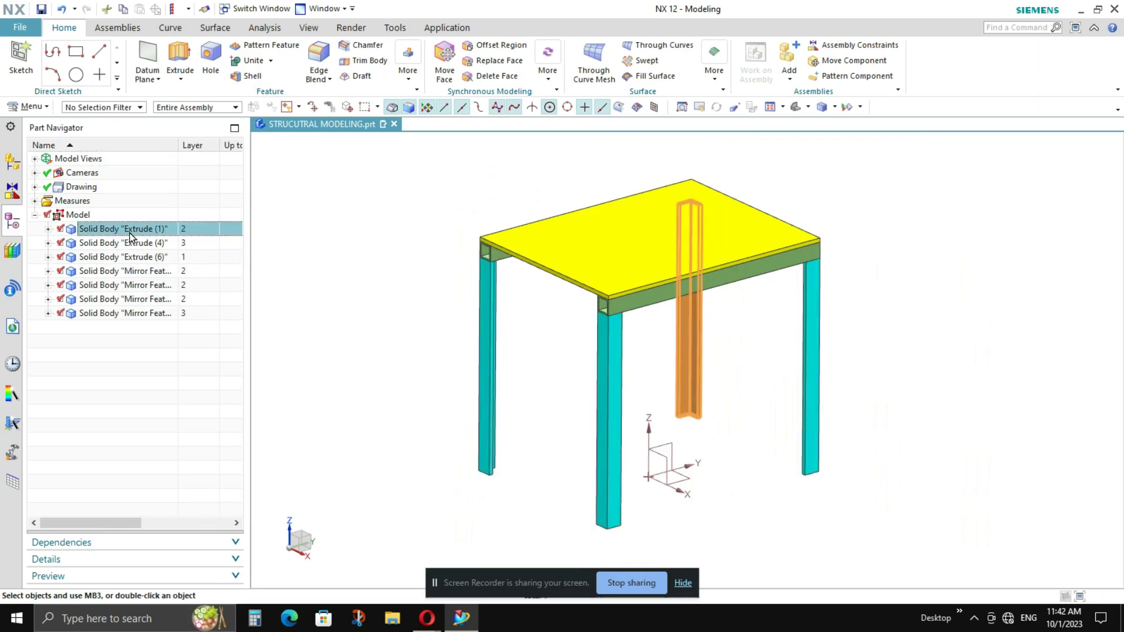
left_click(153, 271, "ctrl")
left_click(157, 285, "ctrl")
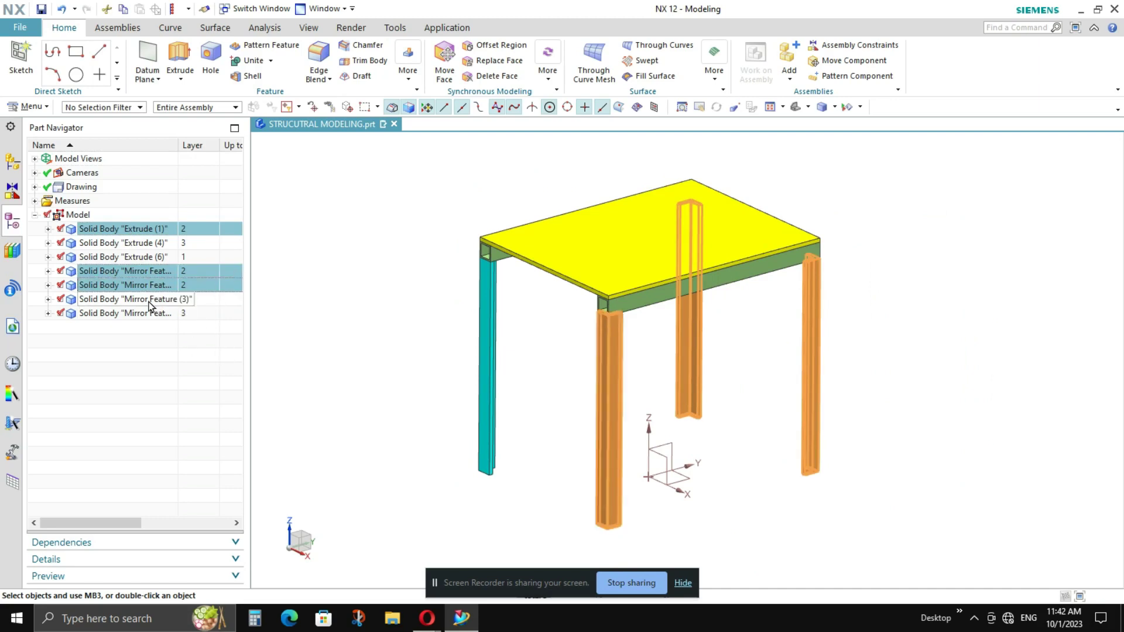
left_click(188, 299, "ctrl")
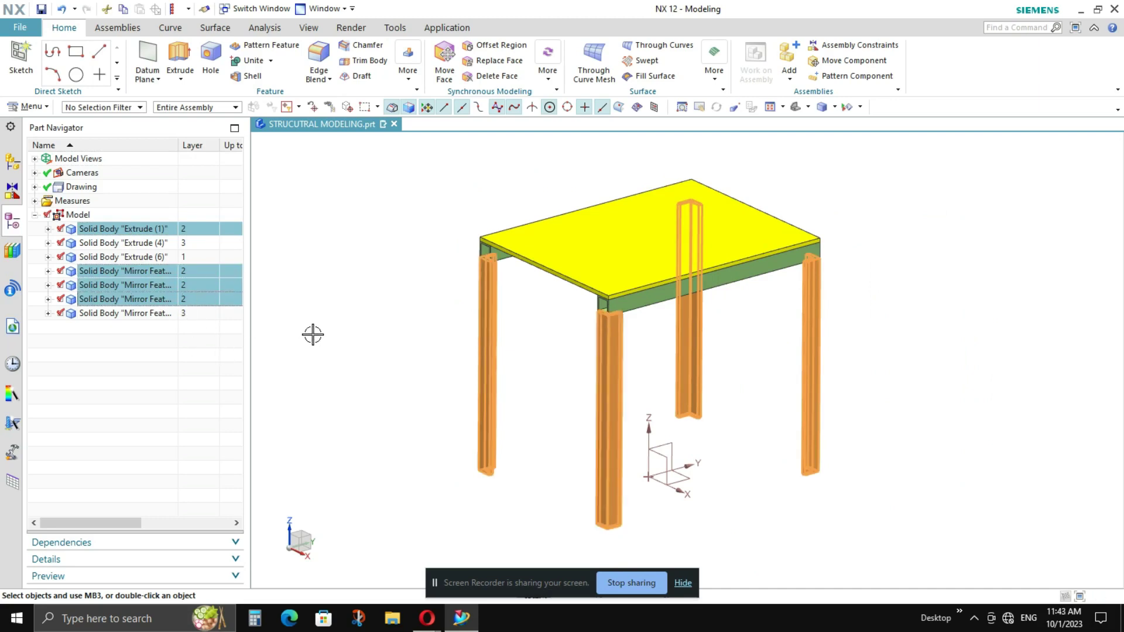
key("ctrl+j")
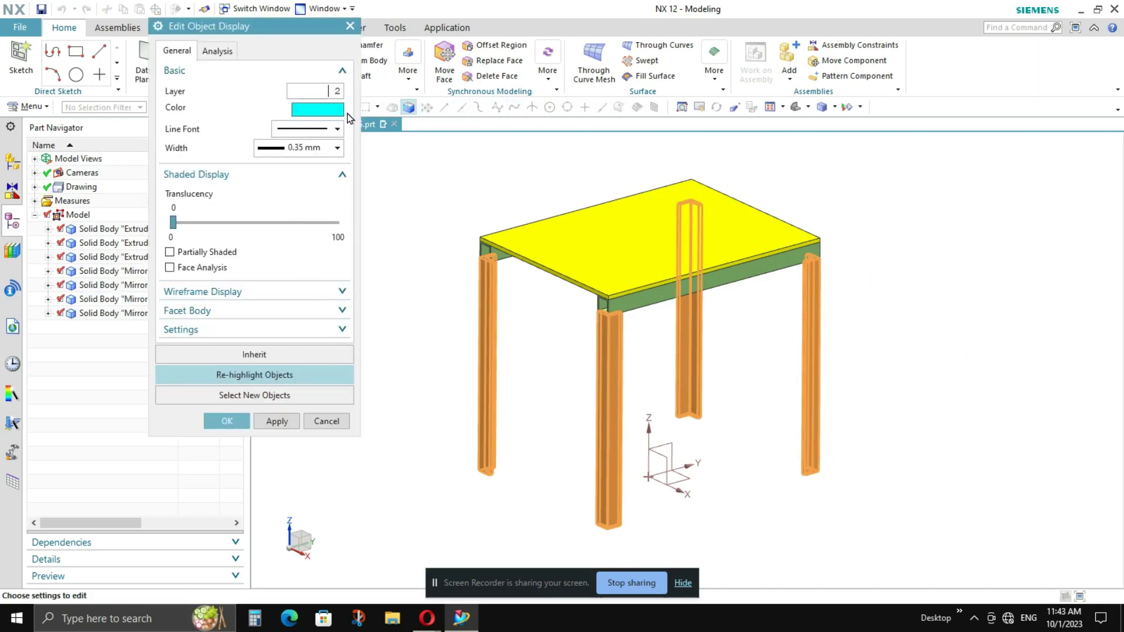
double_click(338, 93)
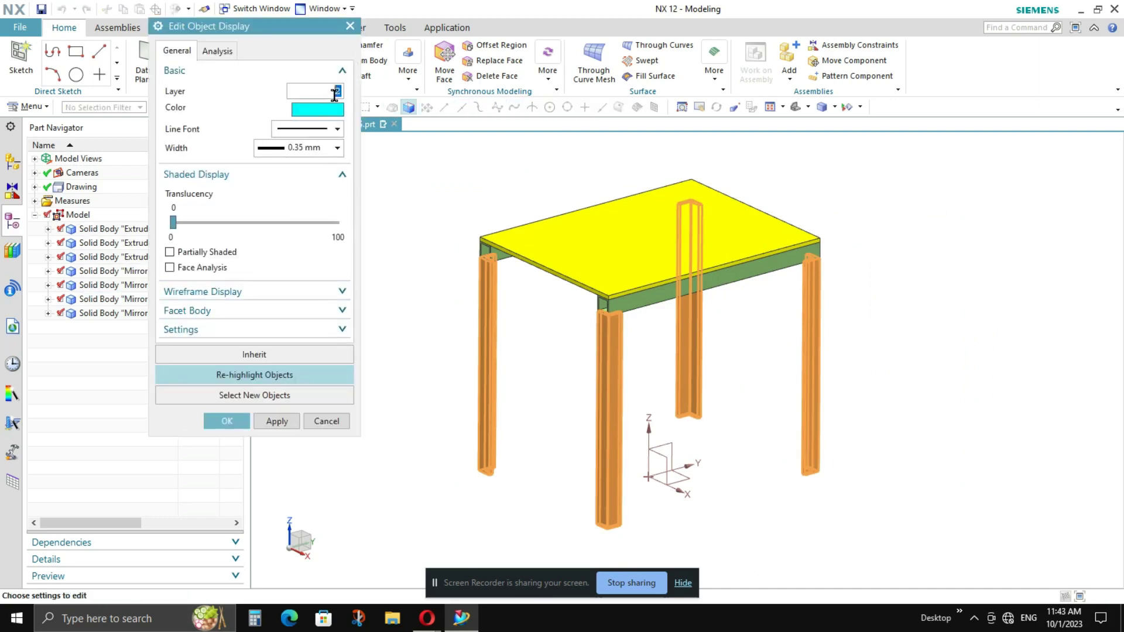
left_click(227, 422)
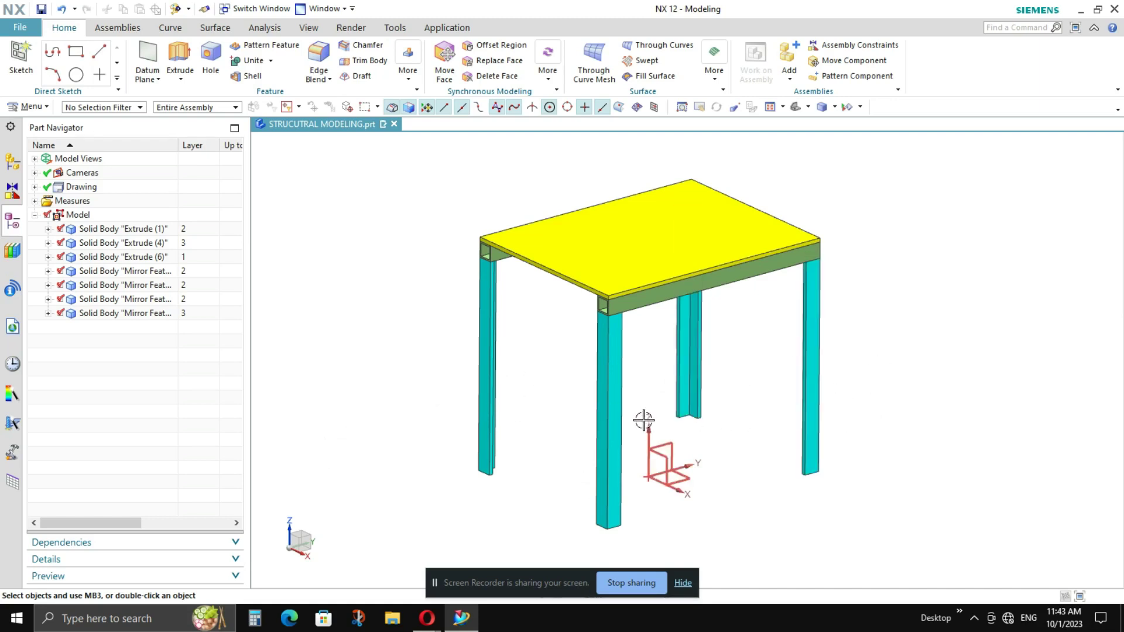
Select the four leg bodies on layer 2 together and open their solid body properties.
left_click(139, 230)
left_click(141, 273, "ctrl")
left_click(140, 286, "ctrl")
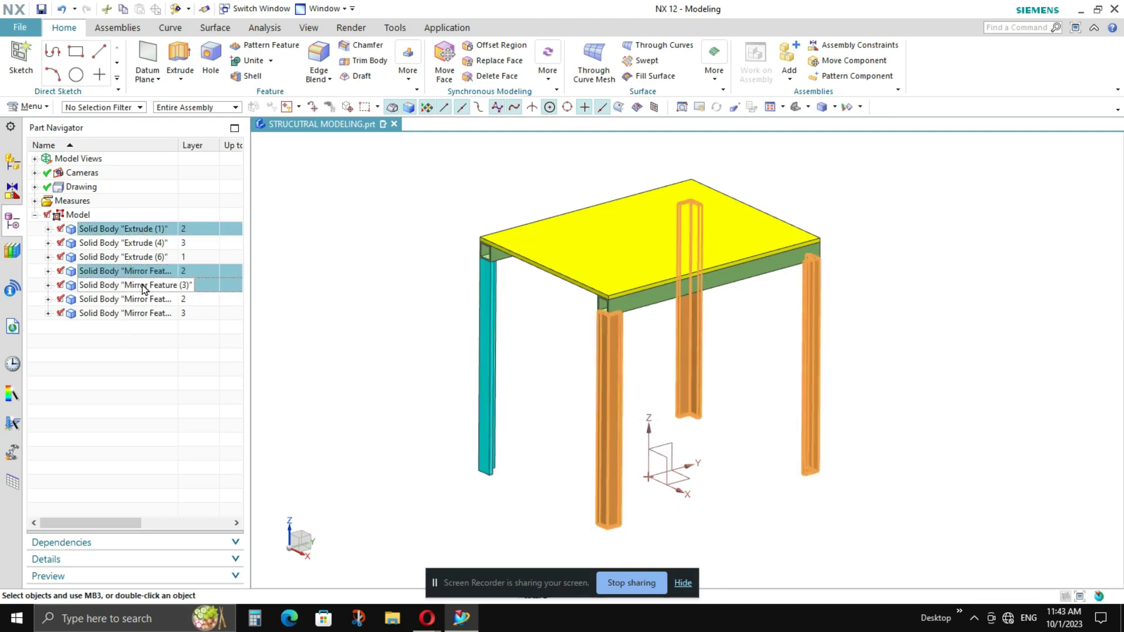
left_click(141, 301, "ctrl")
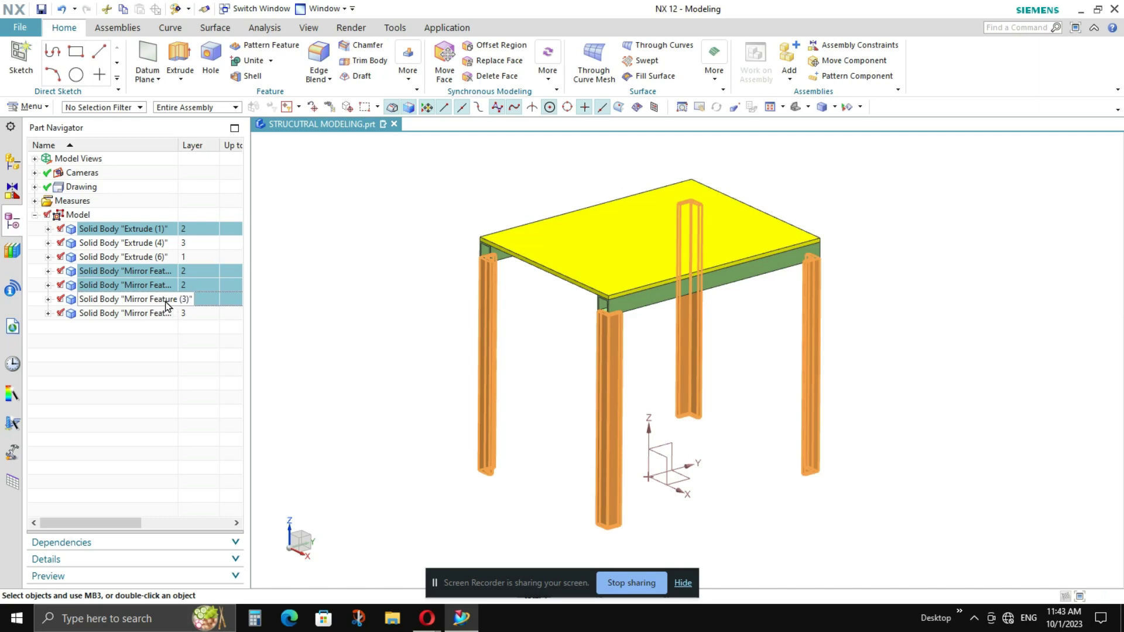
left_click_drag(159, 300, 165, 293)
right_click(165, 292)
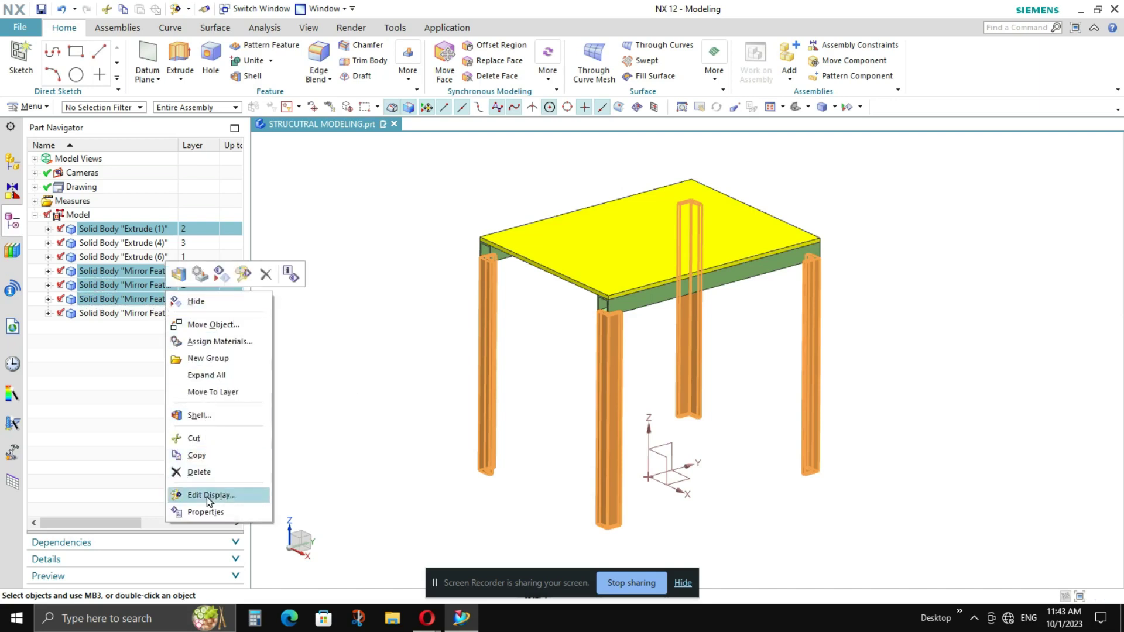
left_click(206, 513)
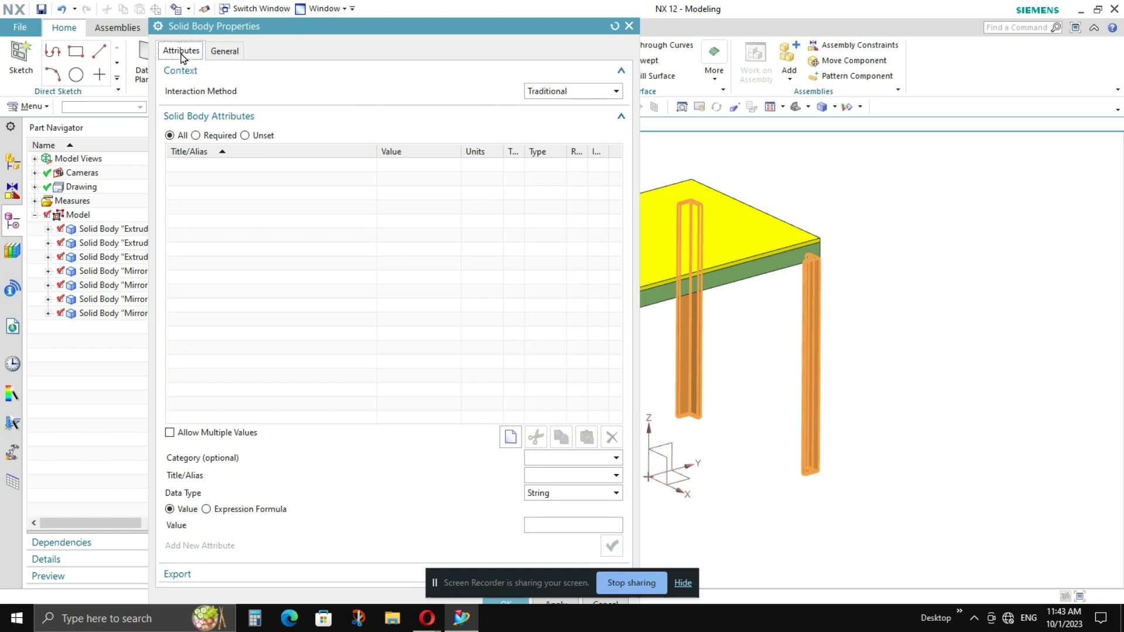
Add a string attribute titled CALLOUT with value 2 to the leg bodies, using the Traditional interaction method.
left_click(590, 92)
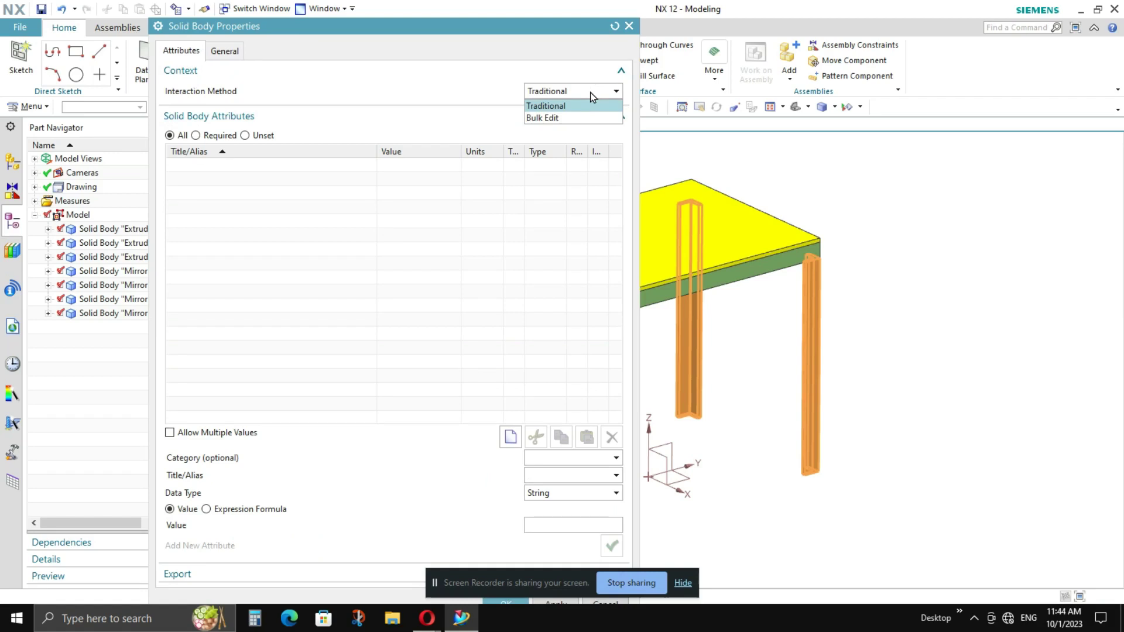
left_click(550, 107)
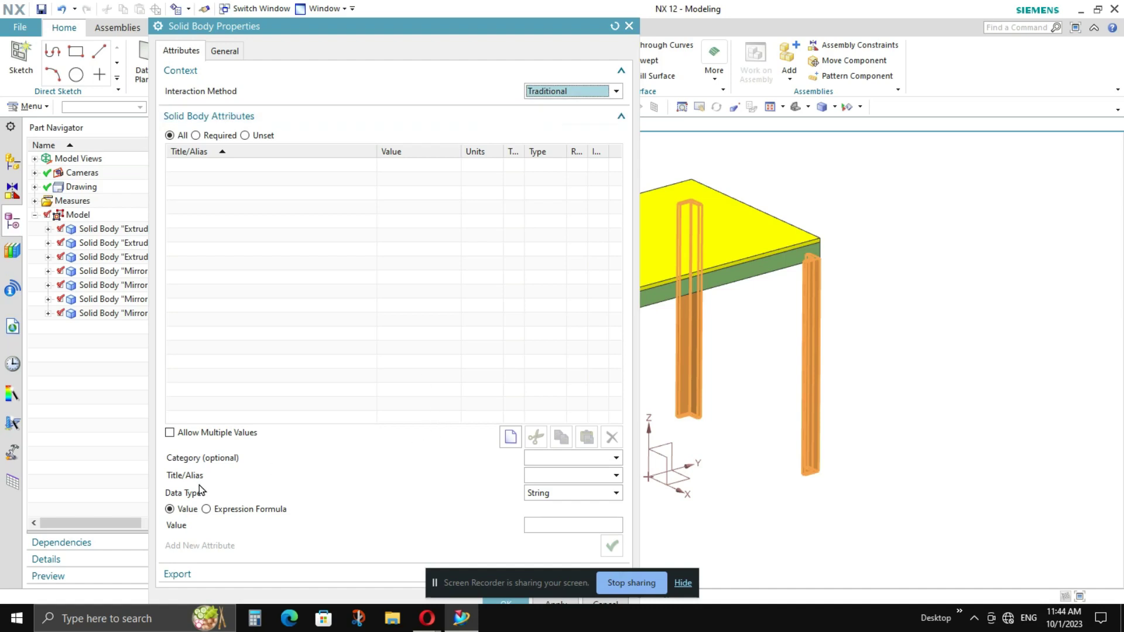
left_click(537, 477)
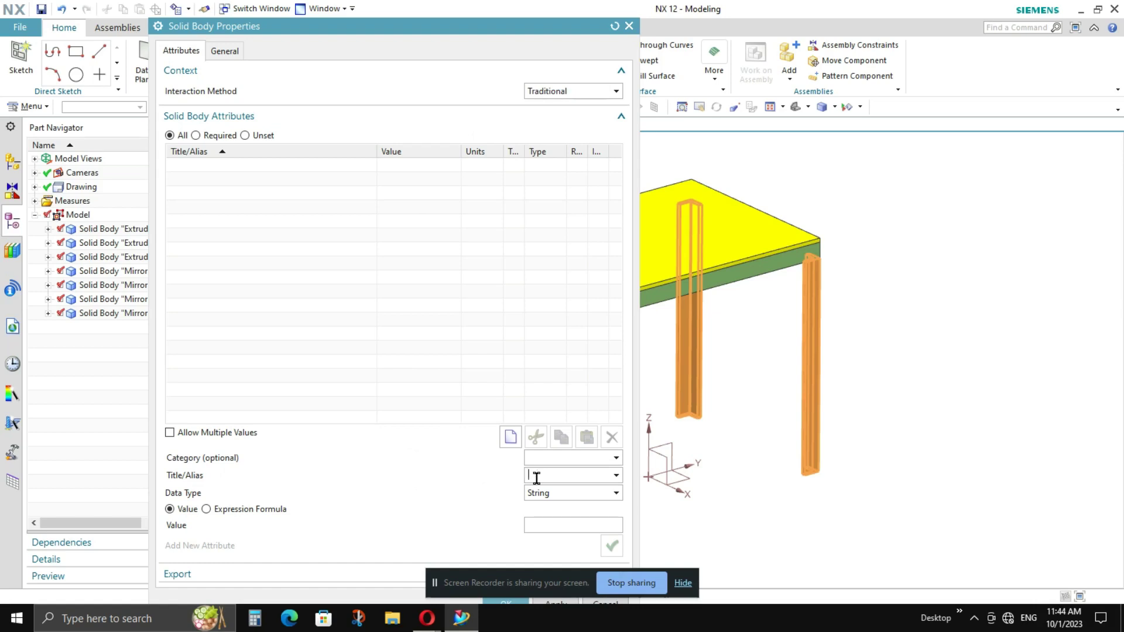
type("CELL")
type("OUT")
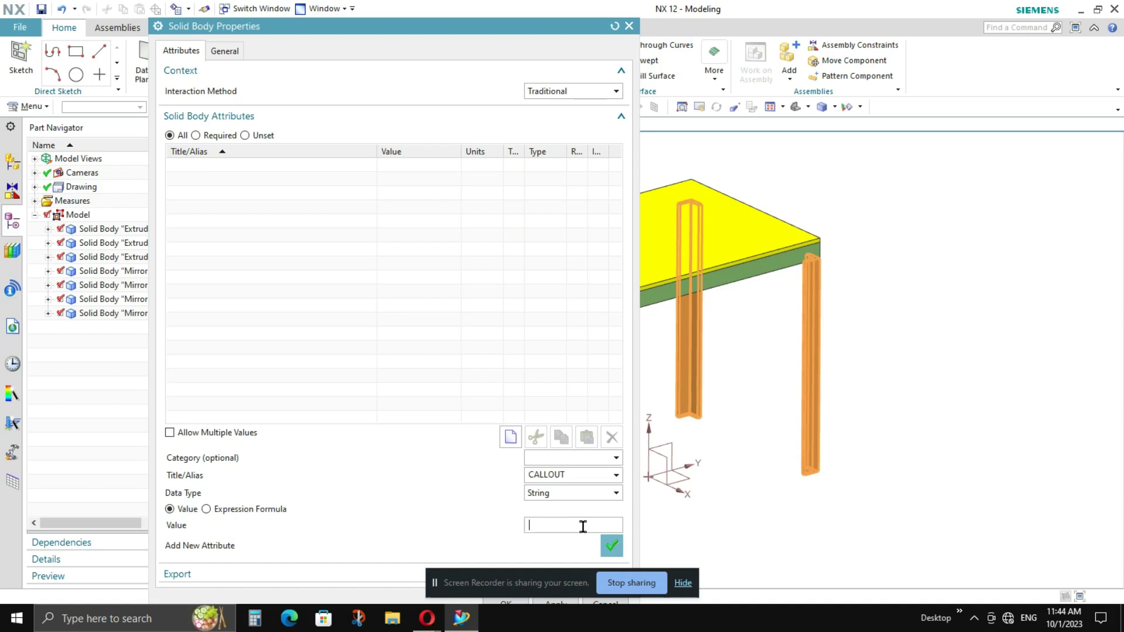
type("2")
key("Return")
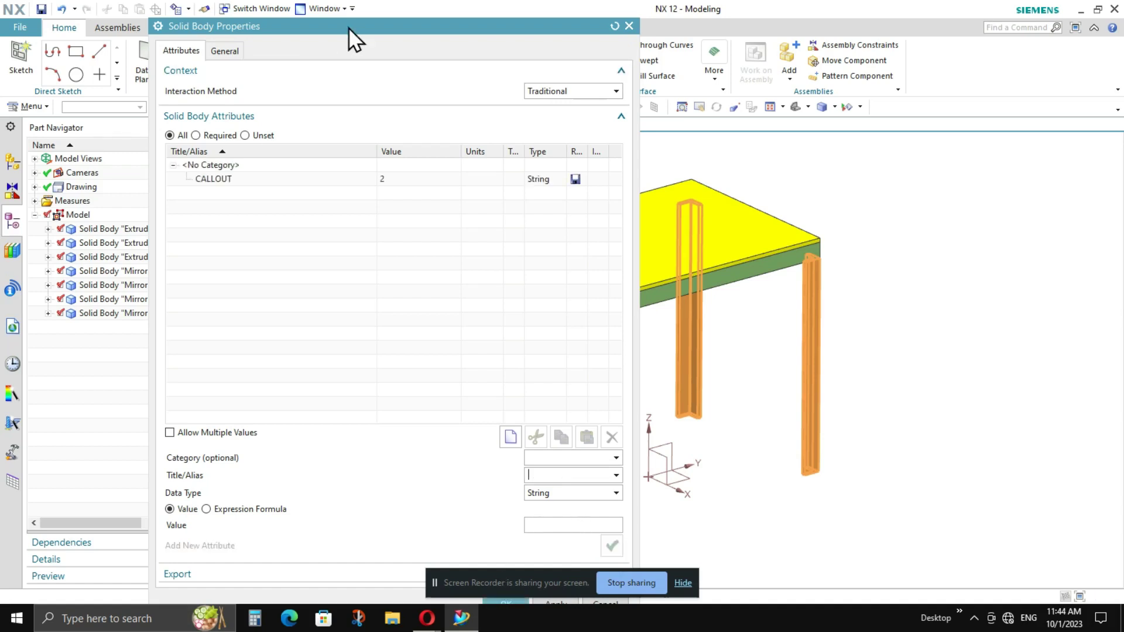
Add a string attribute titled DESC with value LEGS to the leg bodies and accept their properties.
left_click_drag(349, 27, 226, 10)
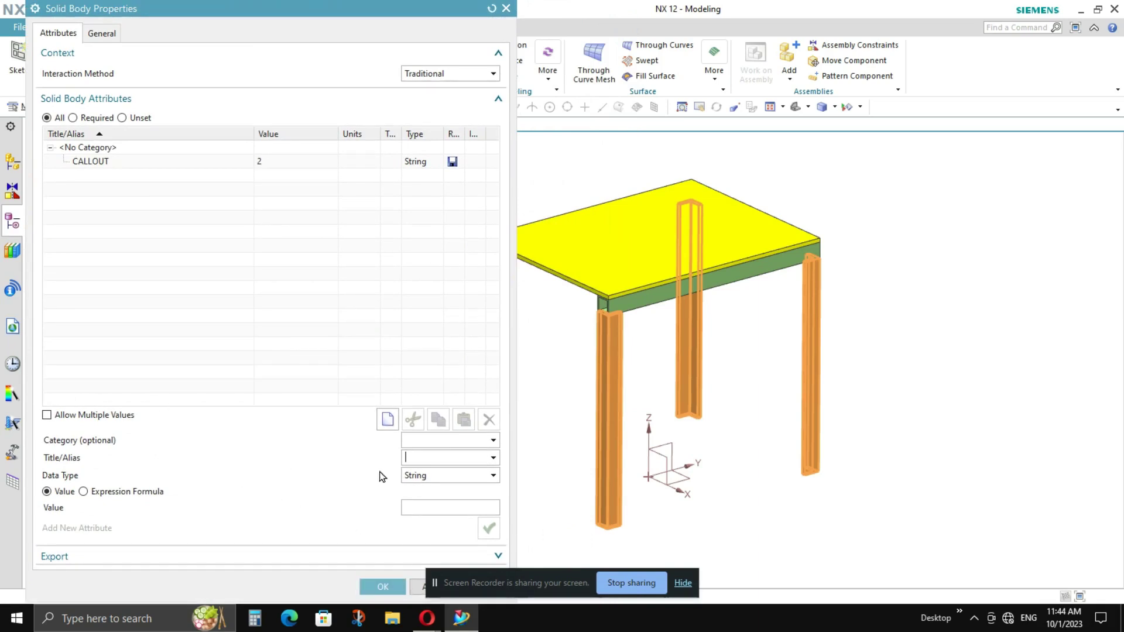
left_click(431, 461)
type("DESC")
left_click(435, 505)
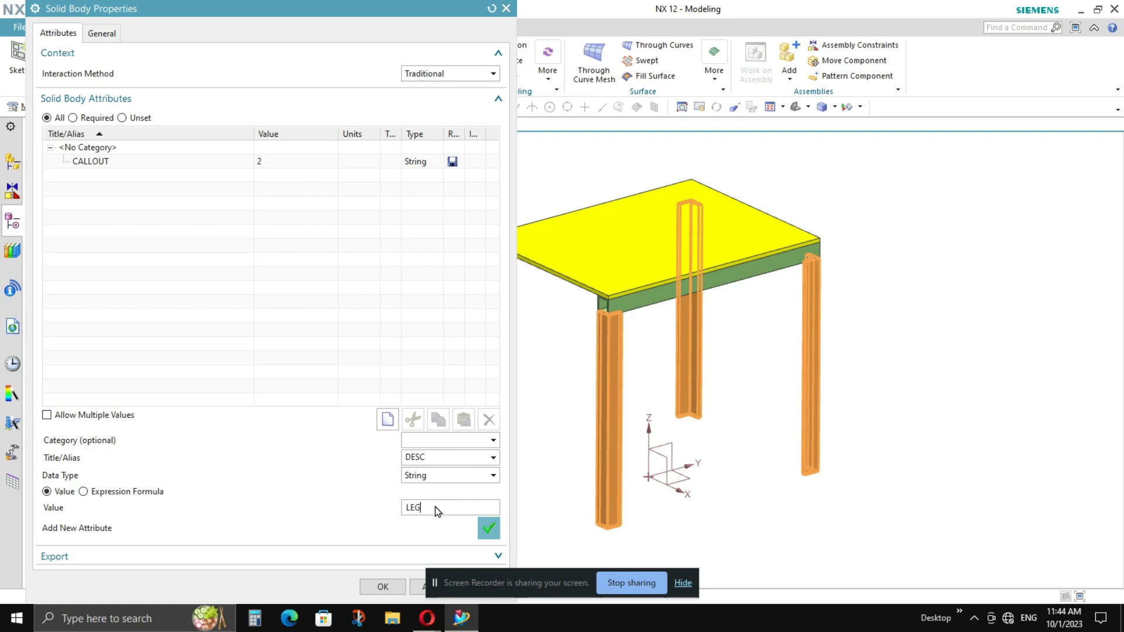
type("LEGS")
left_click(488, 530)
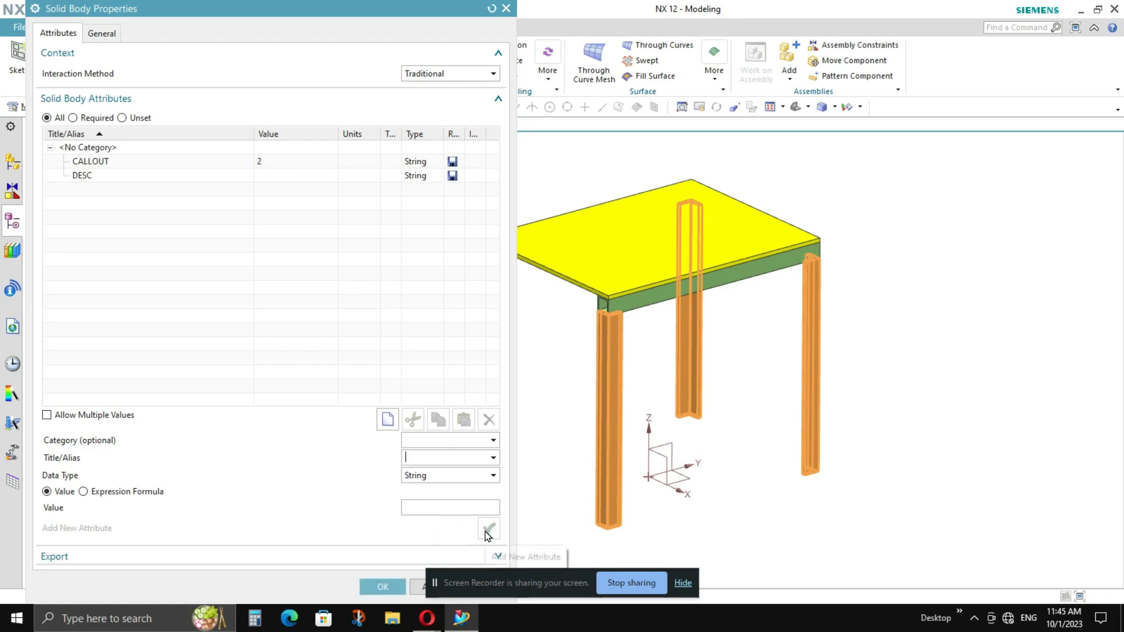
left_click(383, 587)
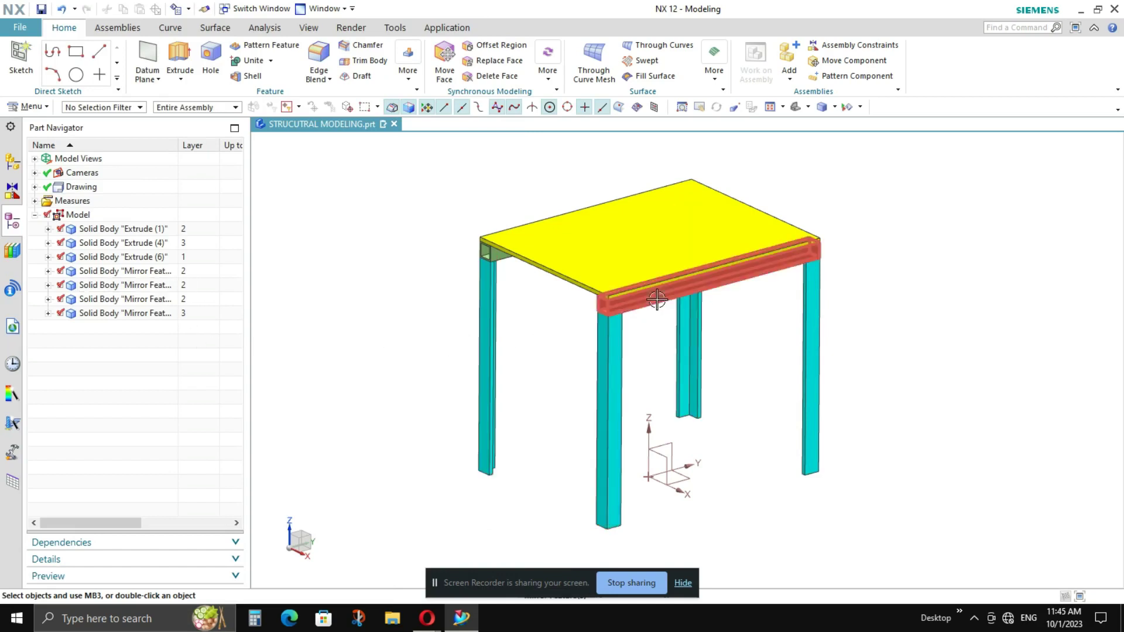
Add a string attribute titled CALLOUT with value 3 to the two beam bodies on layer 3.
left_click(140, 242)
left_click(139, 313, "ctrl")
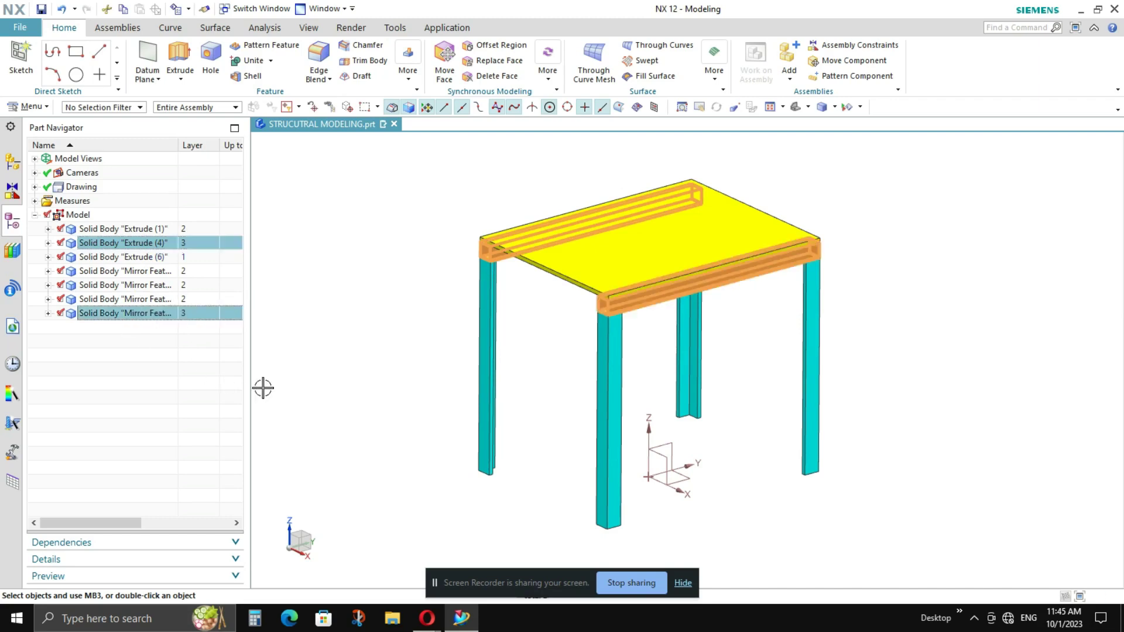
right_click(157, 318)
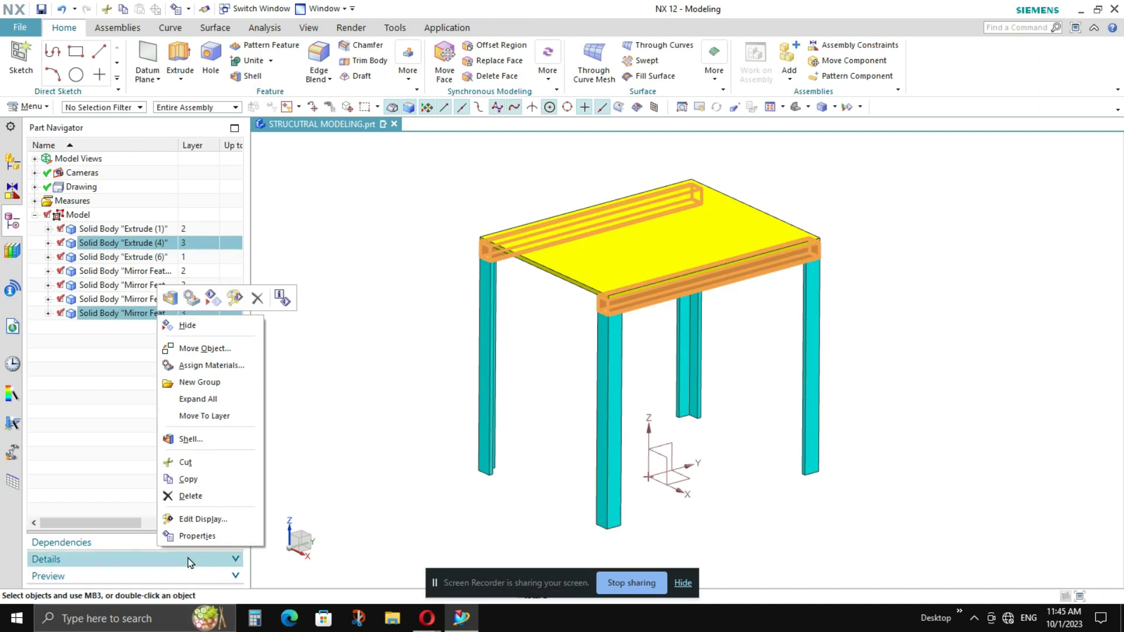
left_click(220, 536)
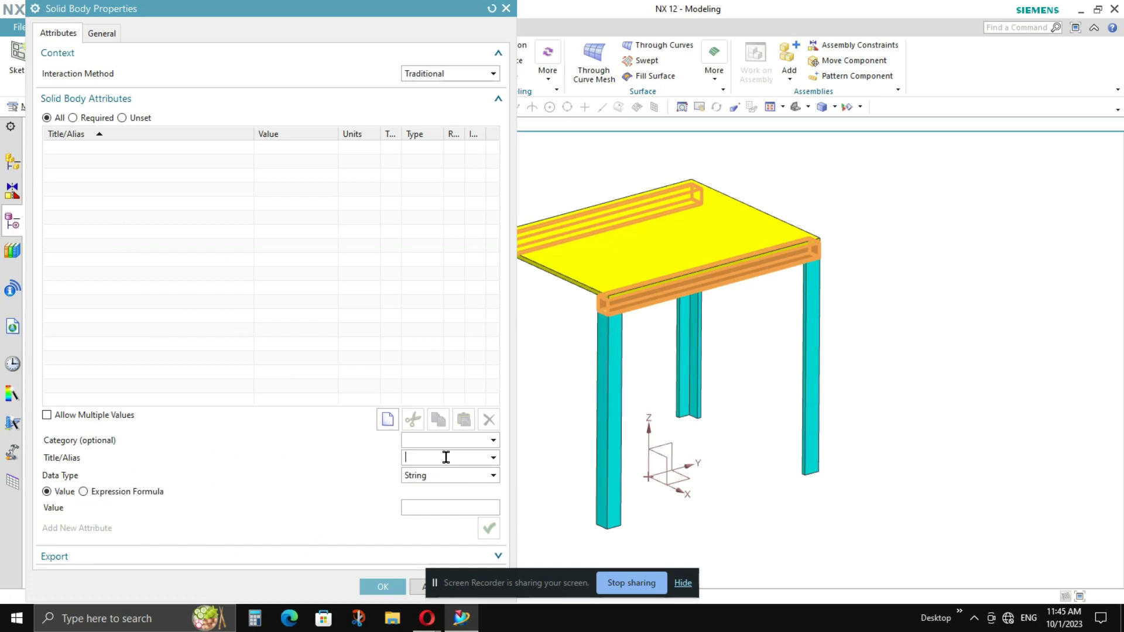
type("CALLOUT")
left_click(428, 509)
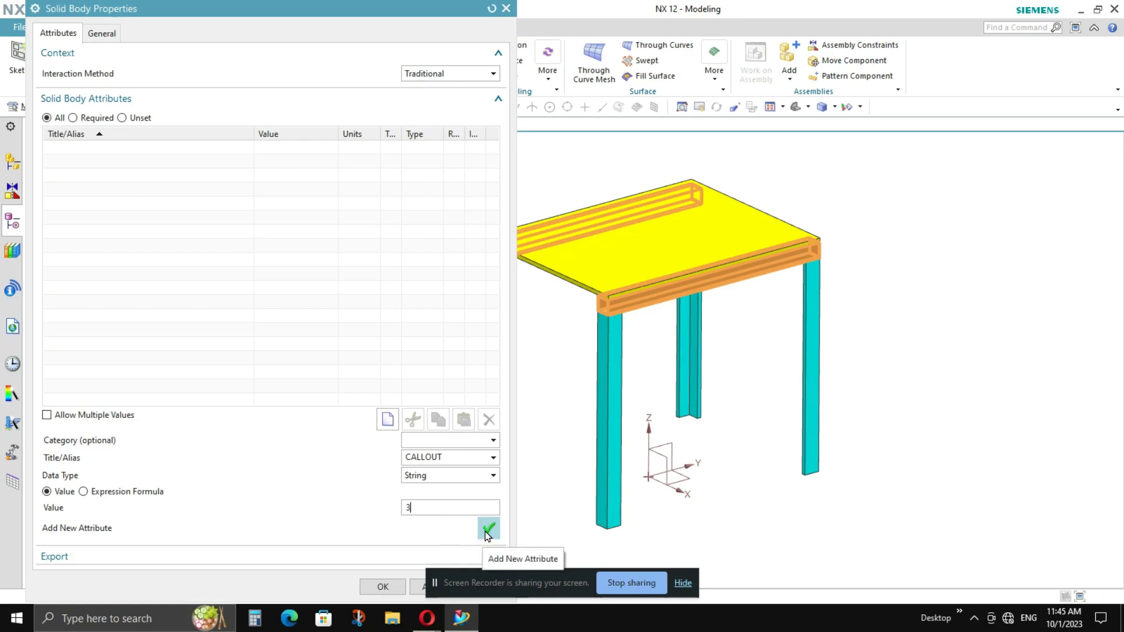
left_click(489, 530)
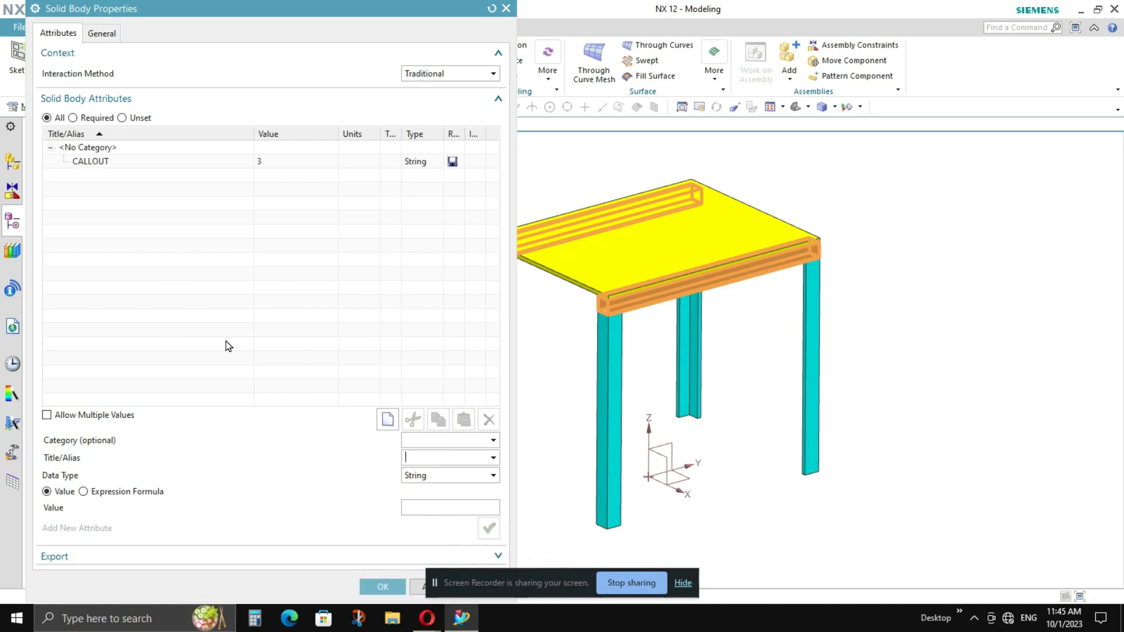
Add a DESC attribute with value RECTANGULAR BEAMS to the two beam bodies and accept their properties.
left_click(399, 458)
type("DESC")
left_click(435, 508)
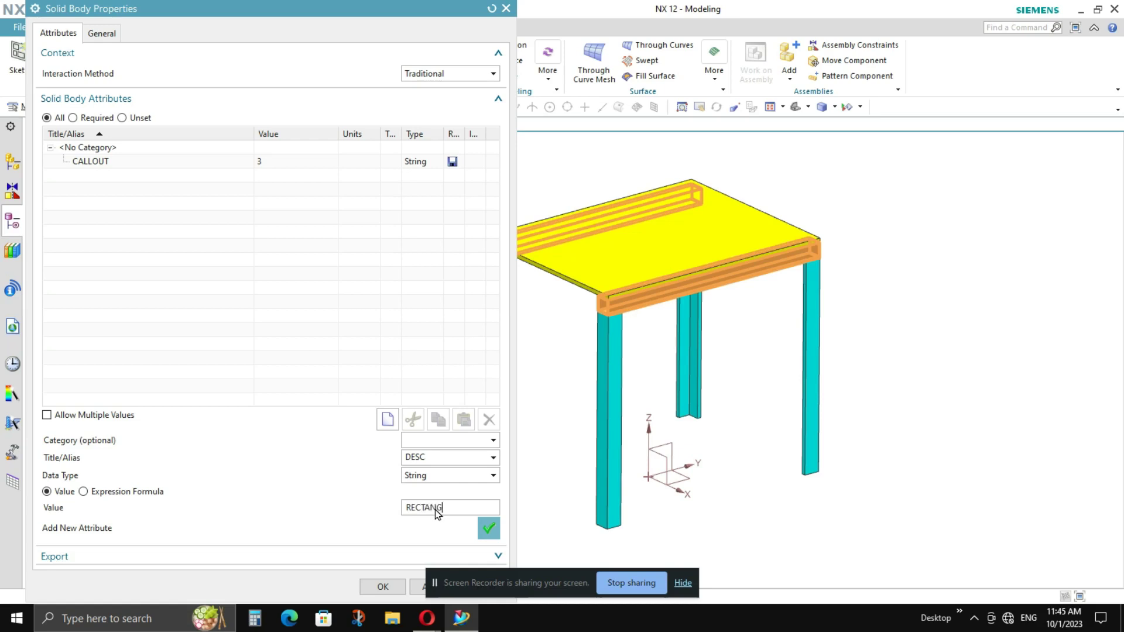
type("RECTANGULAR BEAMS")
key("Return")
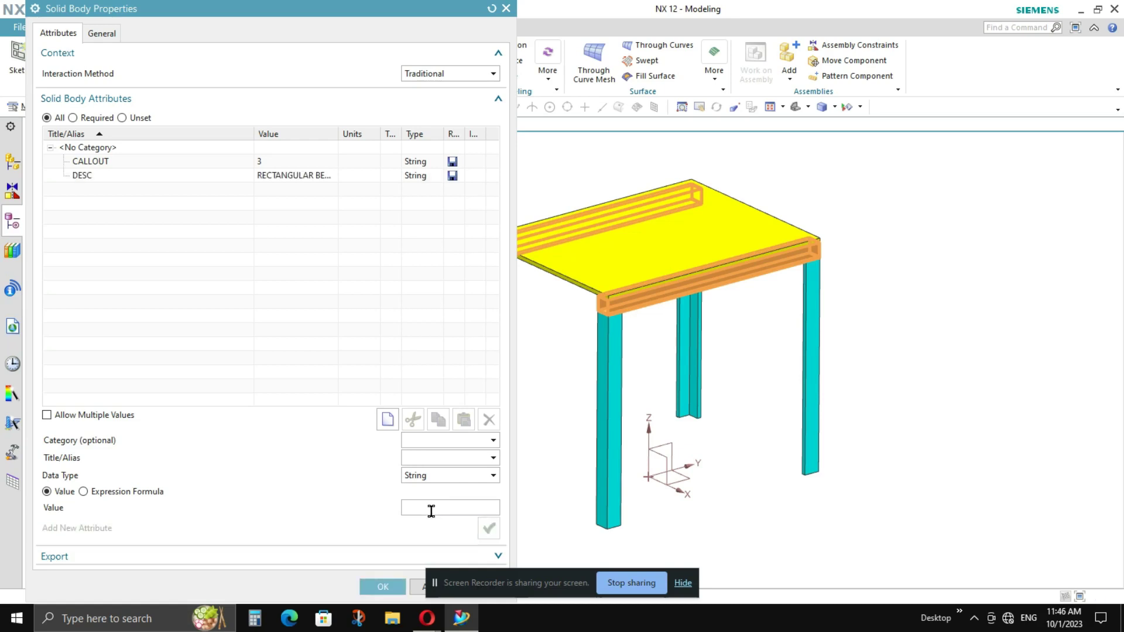
left_click(391, 593)
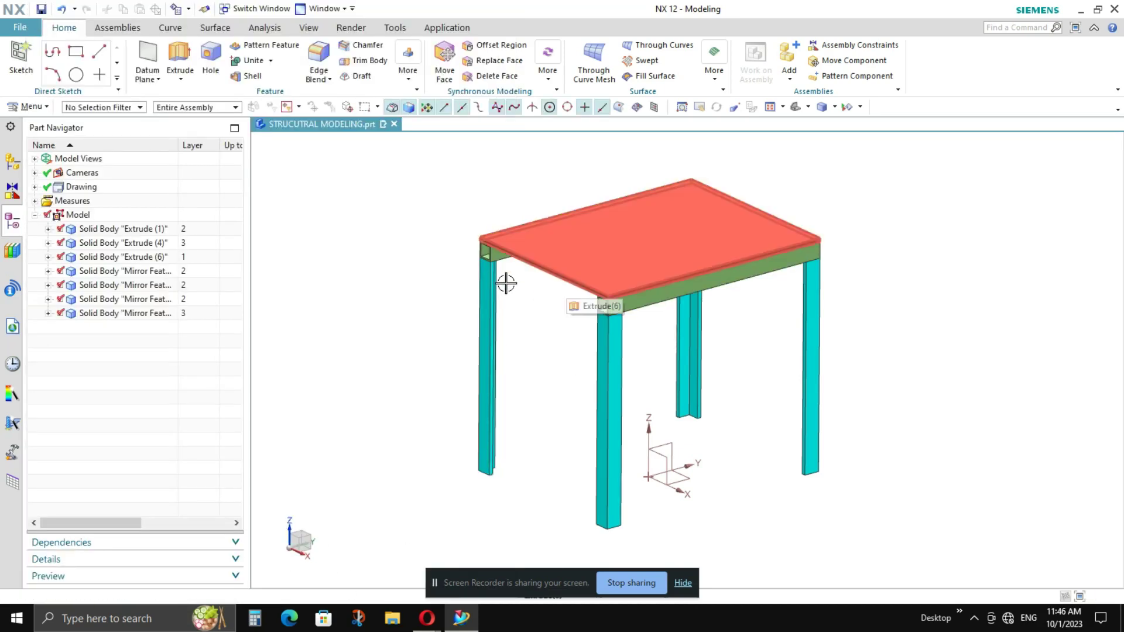
Add a string attribute titled CALLOUT with value 1 to the tabletop body on layer 1.
left_click(146, 260)
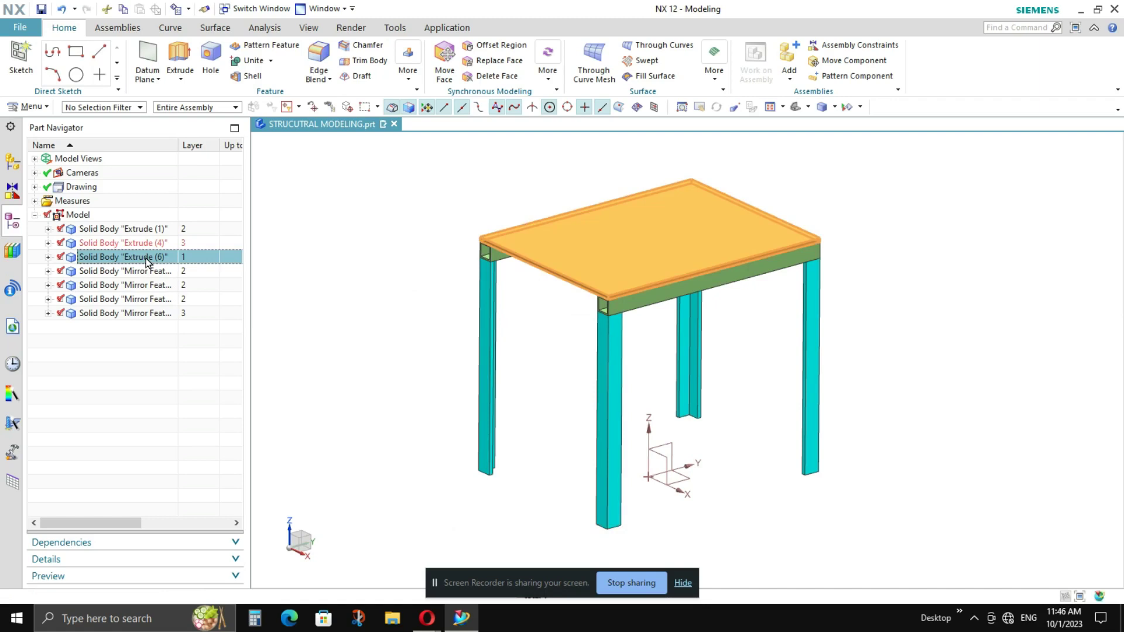
right_click(146, 260)
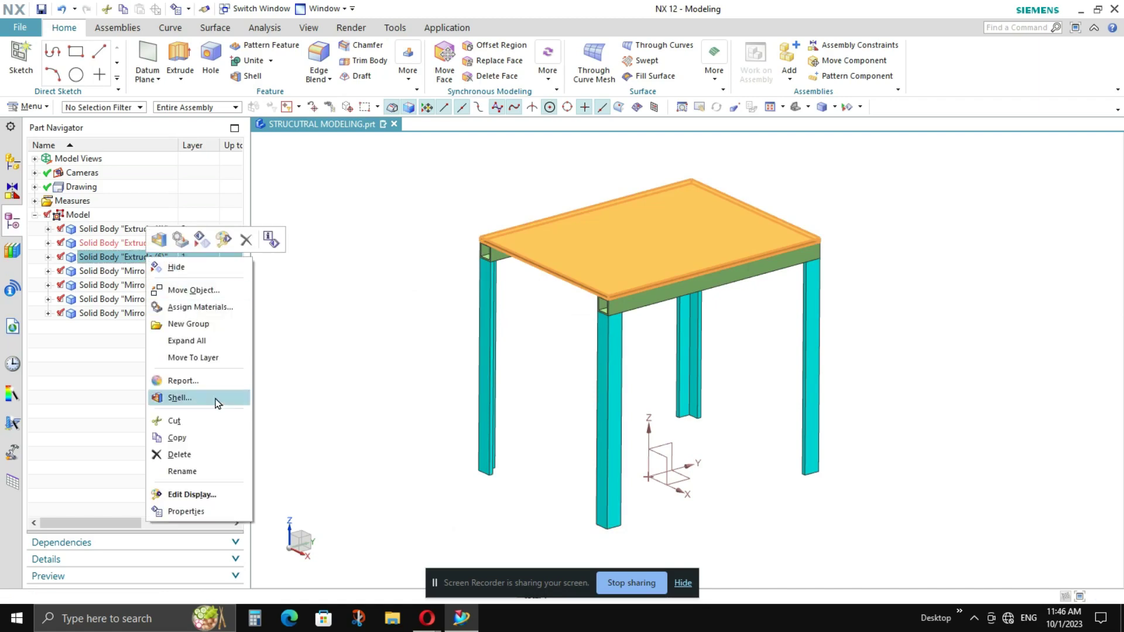
left_click(213, 512)
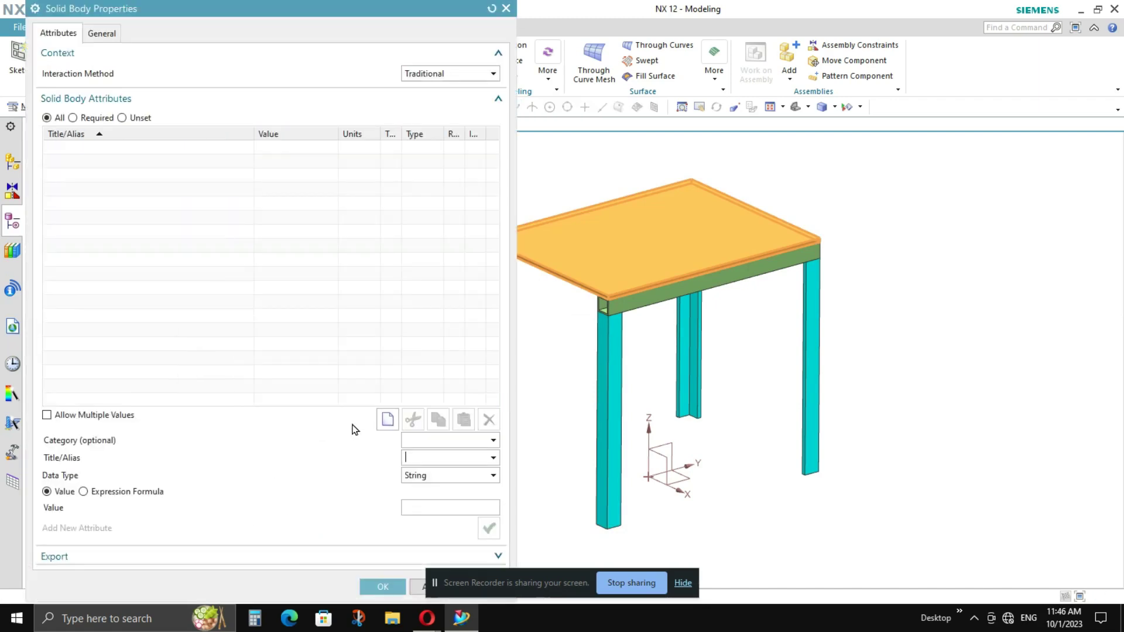
left_click(417, 462)
type("CALLOUT")
left_click(419, 508)
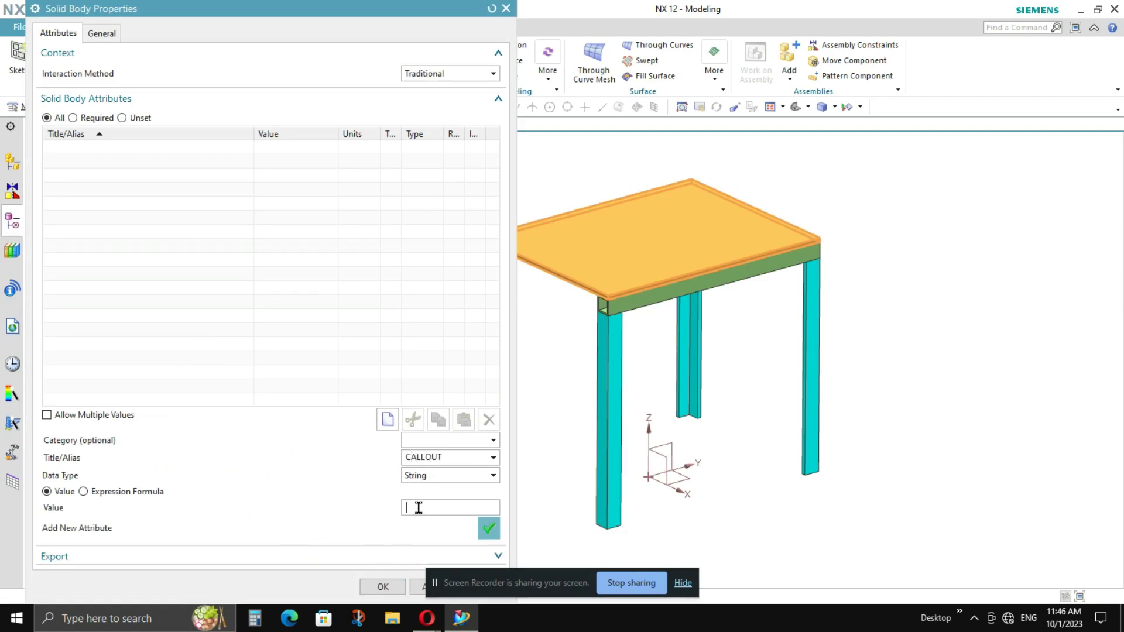
type("1")
key("Return")
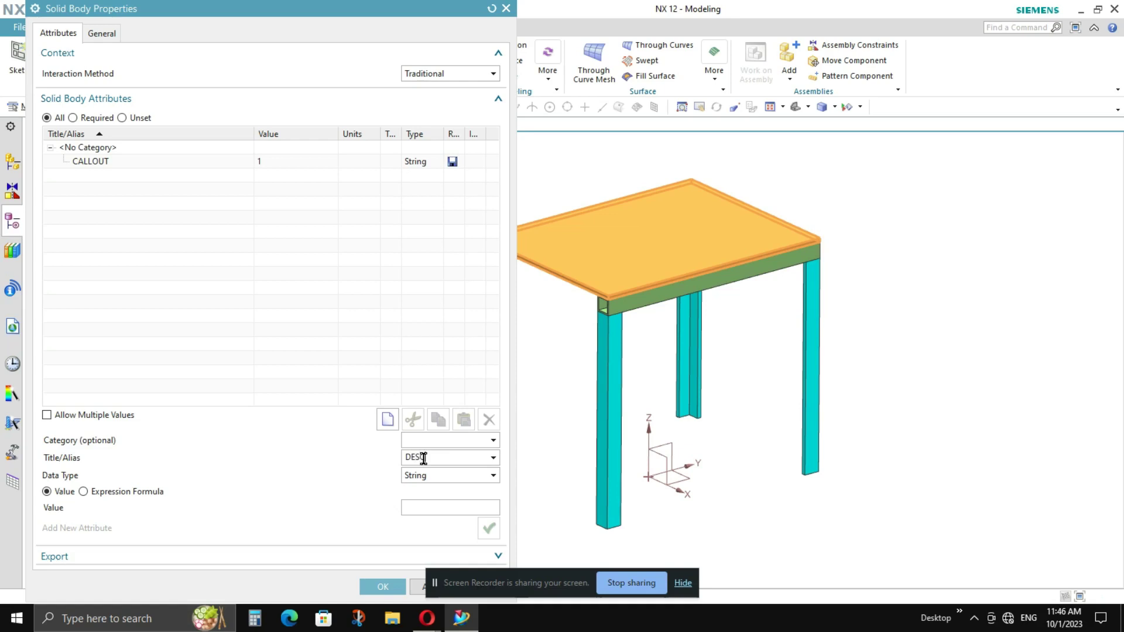
Add a DESC attribute with value PLATE to the tabletop body and accept its properties.
type("C")
left_click(435, 507)
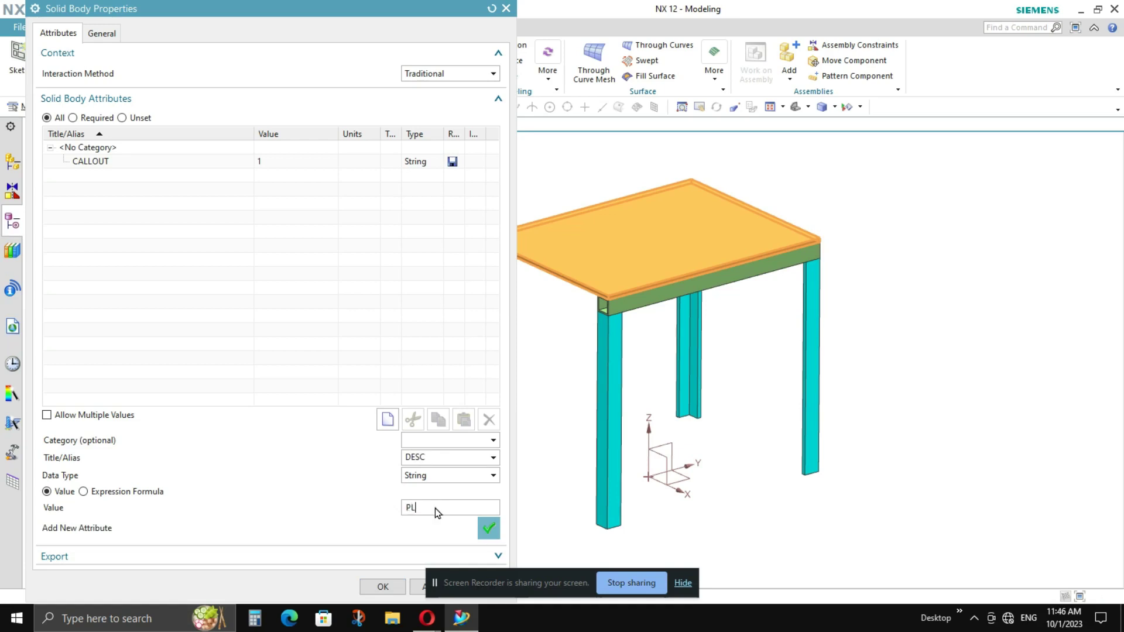
type("PLATE")
key("Return")
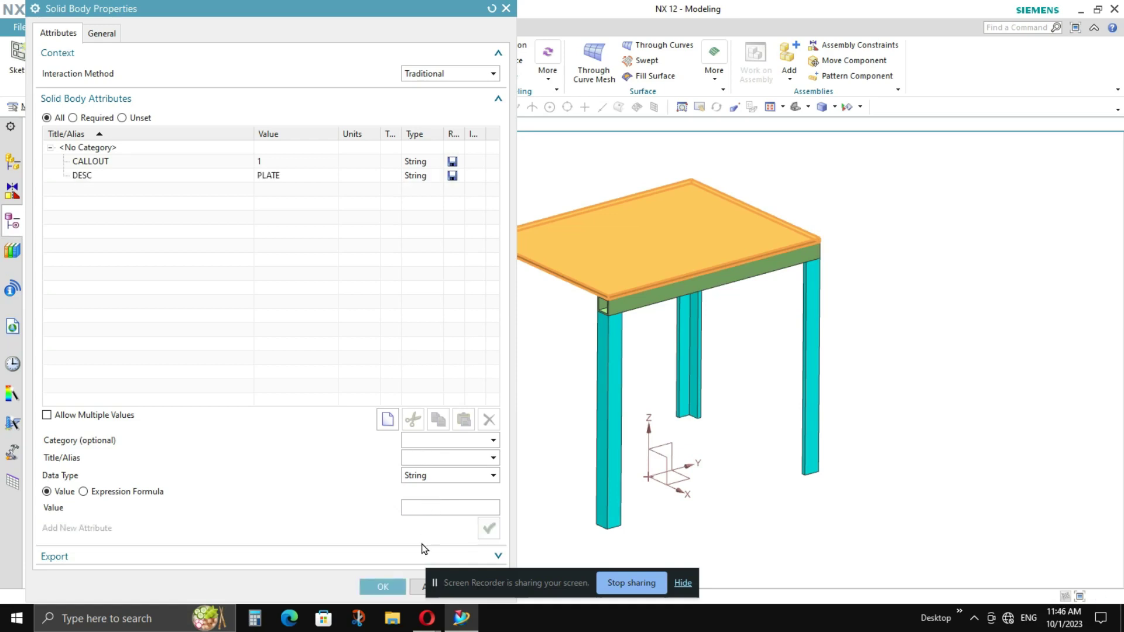
left_click(392, 584)
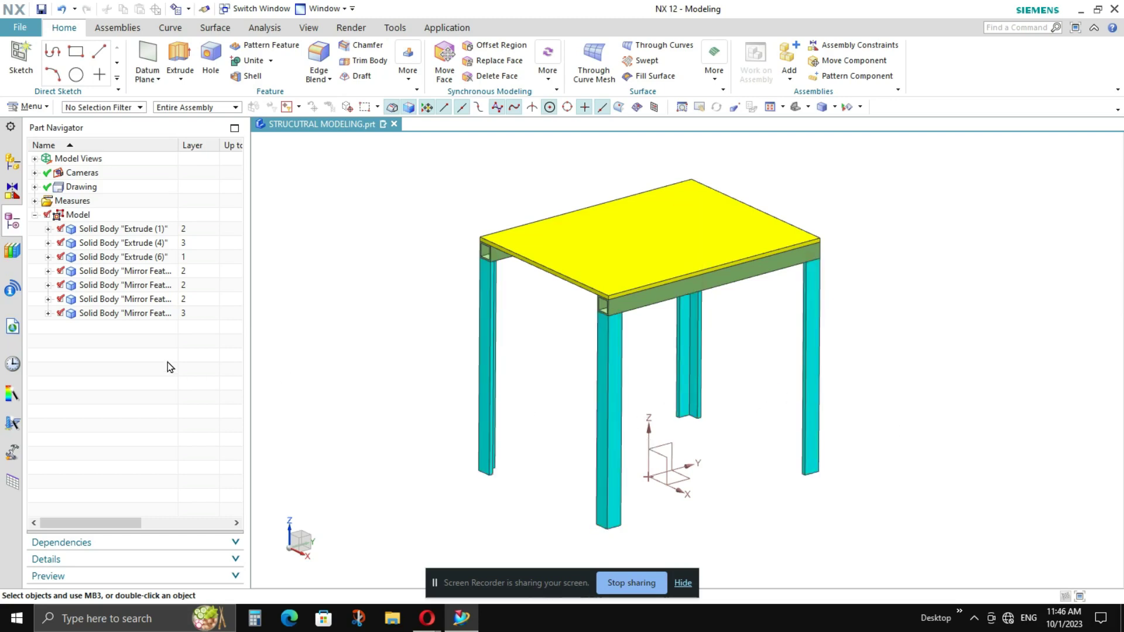
Name the four leg bodies on layer 2 LEGS in their general properties and accept.
left_click(139, 316)
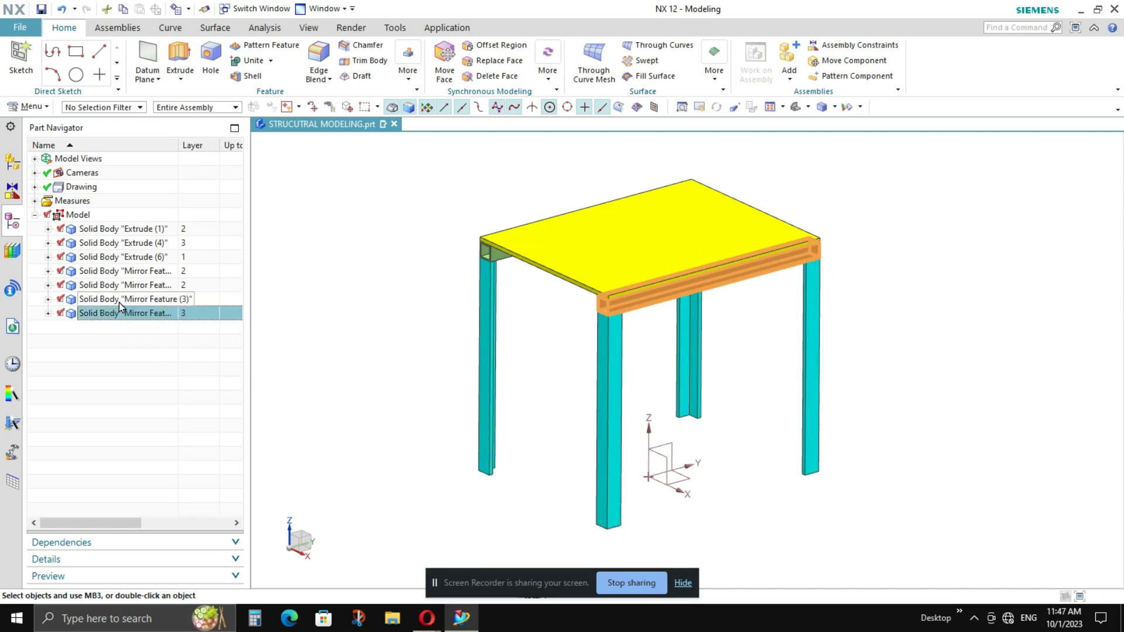
left_click(143, 304)
left_click(146, 285, "ctrl")
left_click(147, 271, "ctrl")
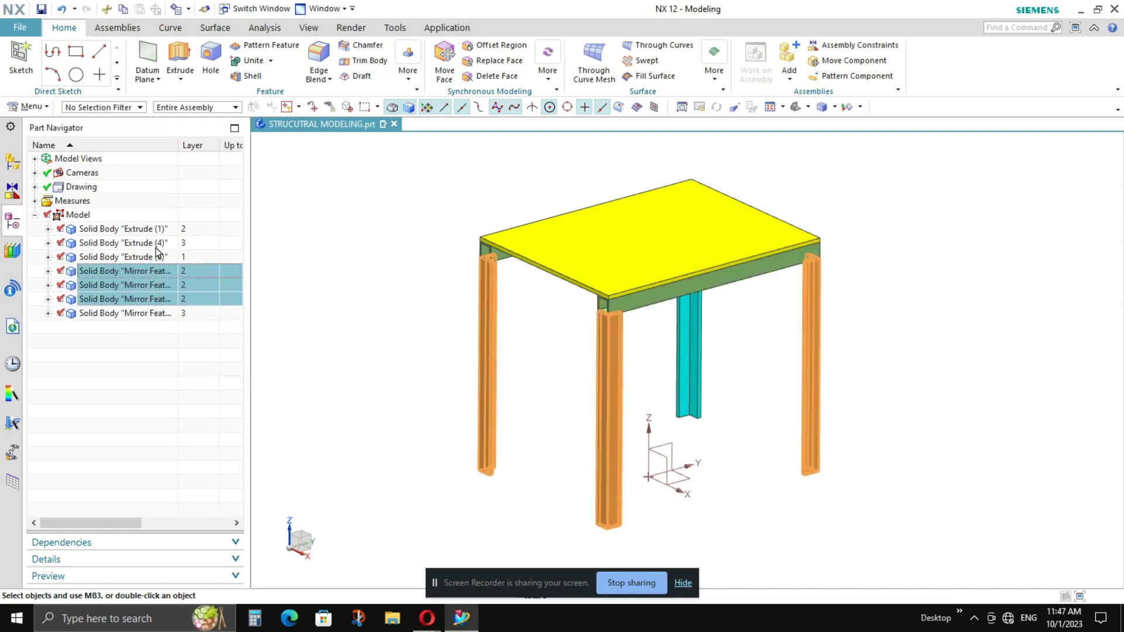
left_click(148, 230, "ctrl")
right_click(147, 230)
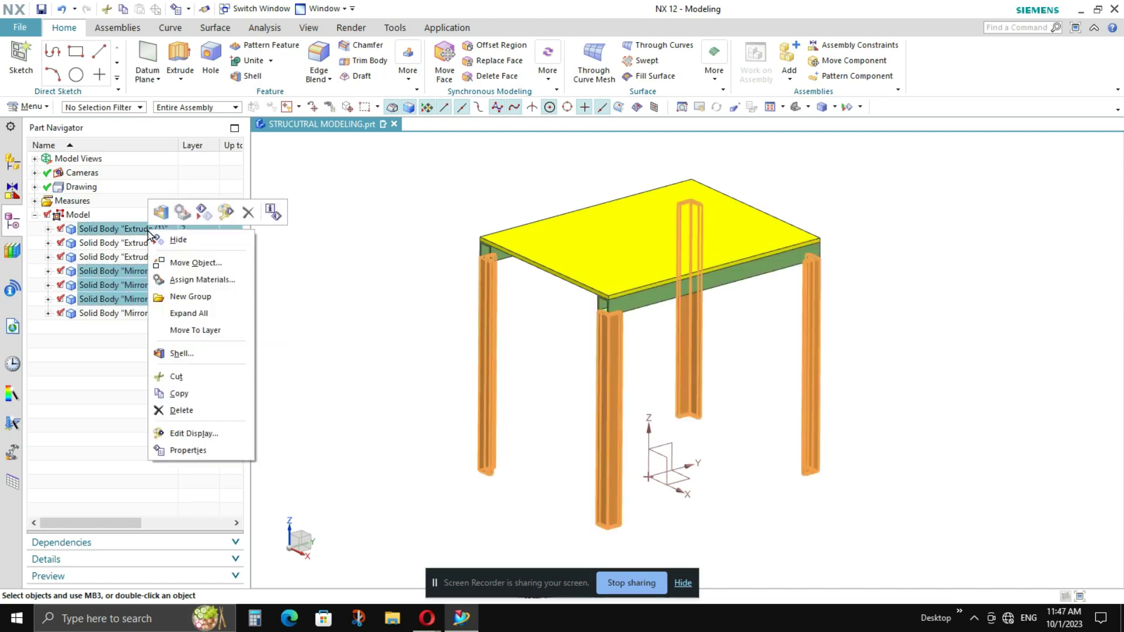
left_click(203, 445)
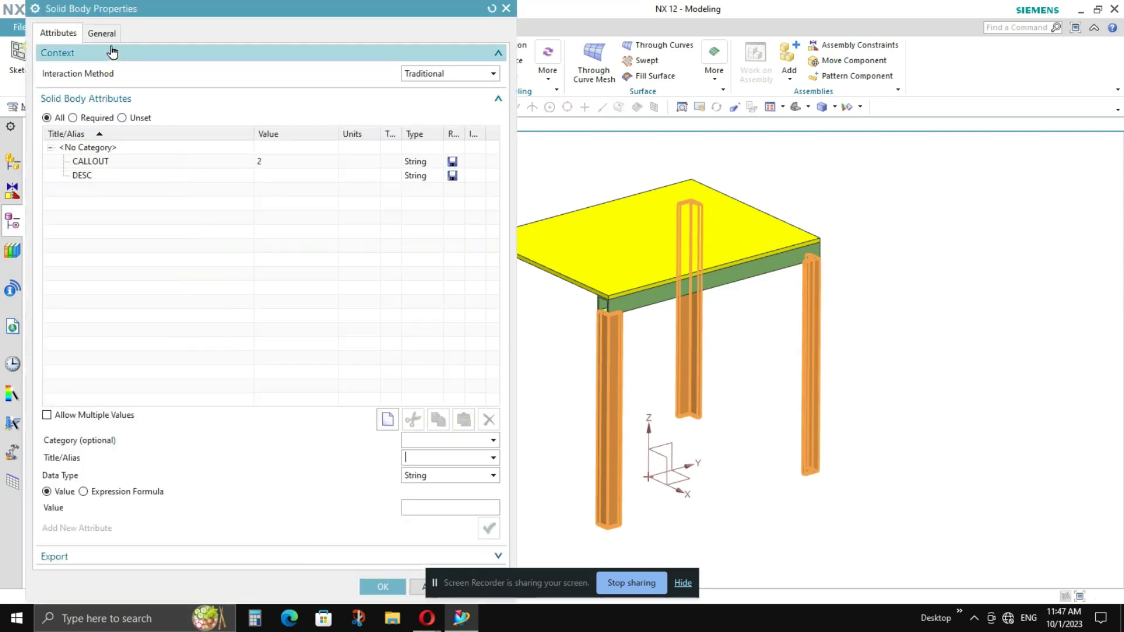
left_click(107, 36)
left_click(80, 88)
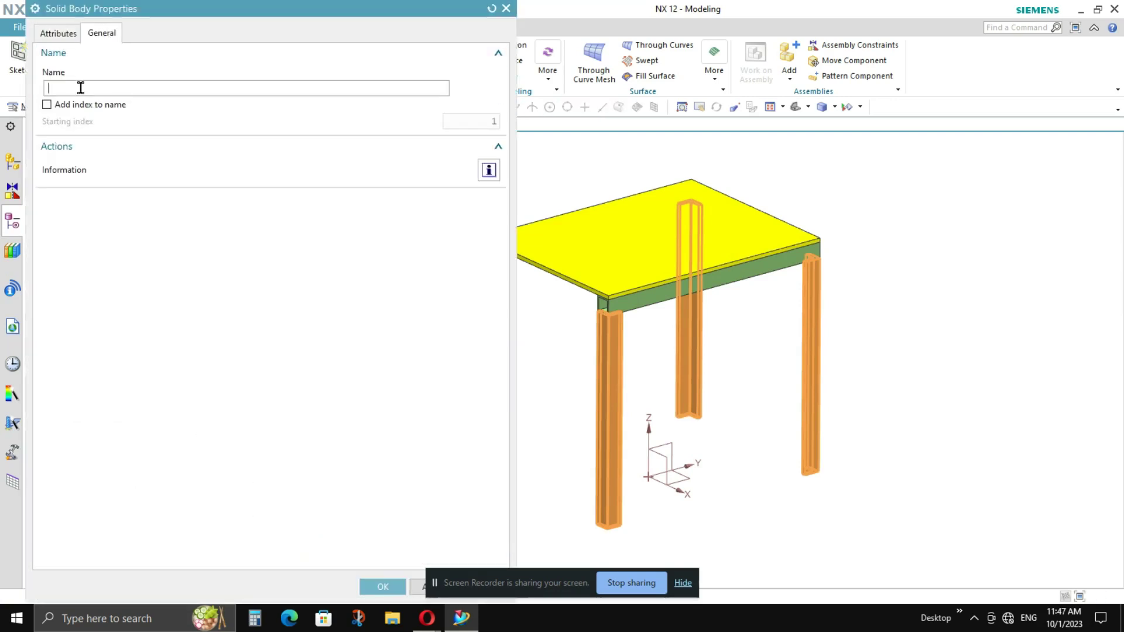
type("LEGS")
scroll(946, 322, "down", 1)
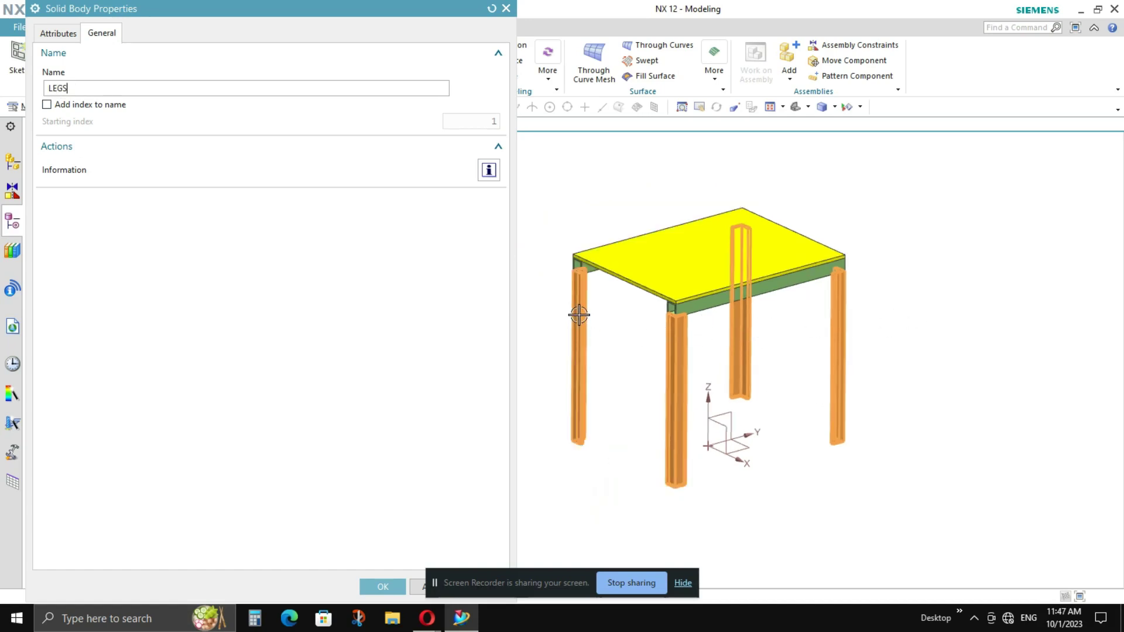
scroll(580, 313, "up", 1)
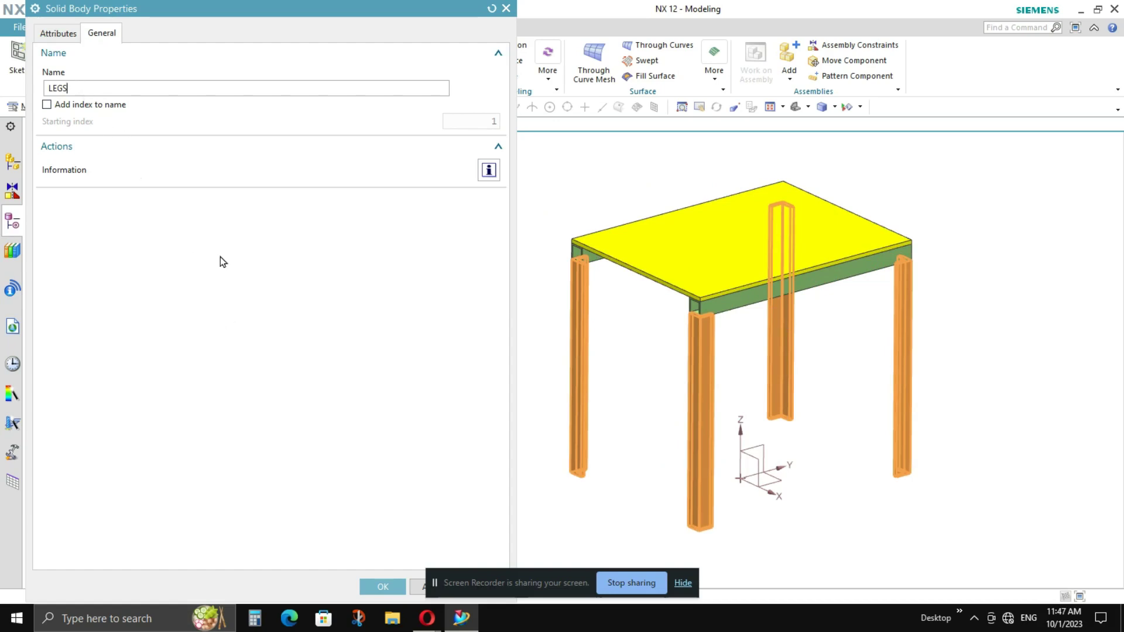
left_click(382, 586)
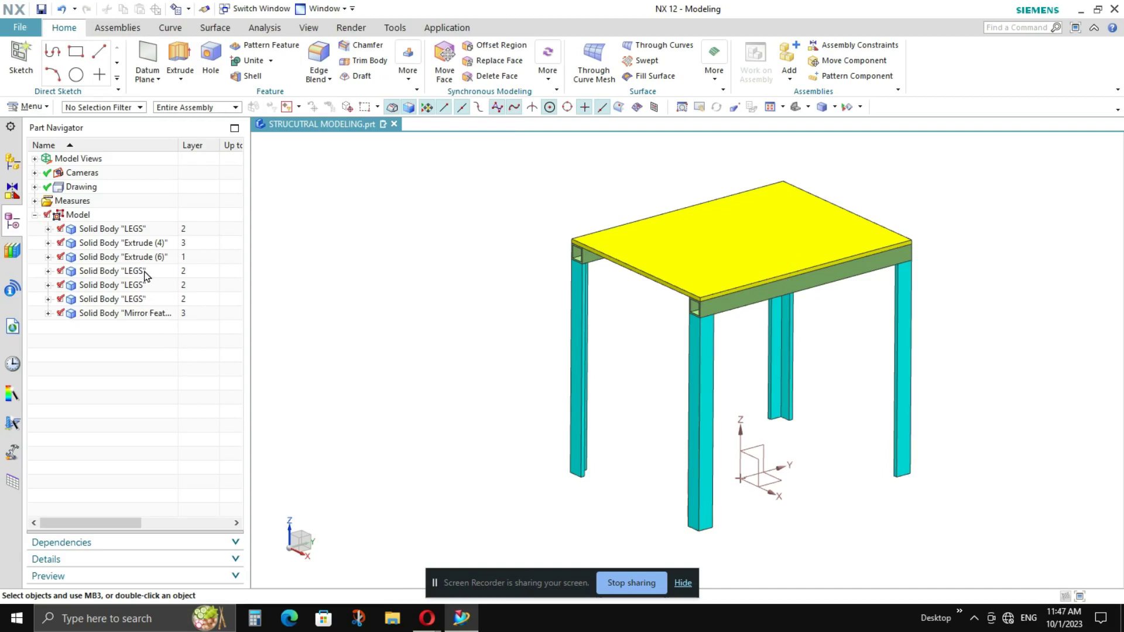
Name the two beam bodies on layer 3 BEAMS in their general properties and accept.
left_click(146, 313)
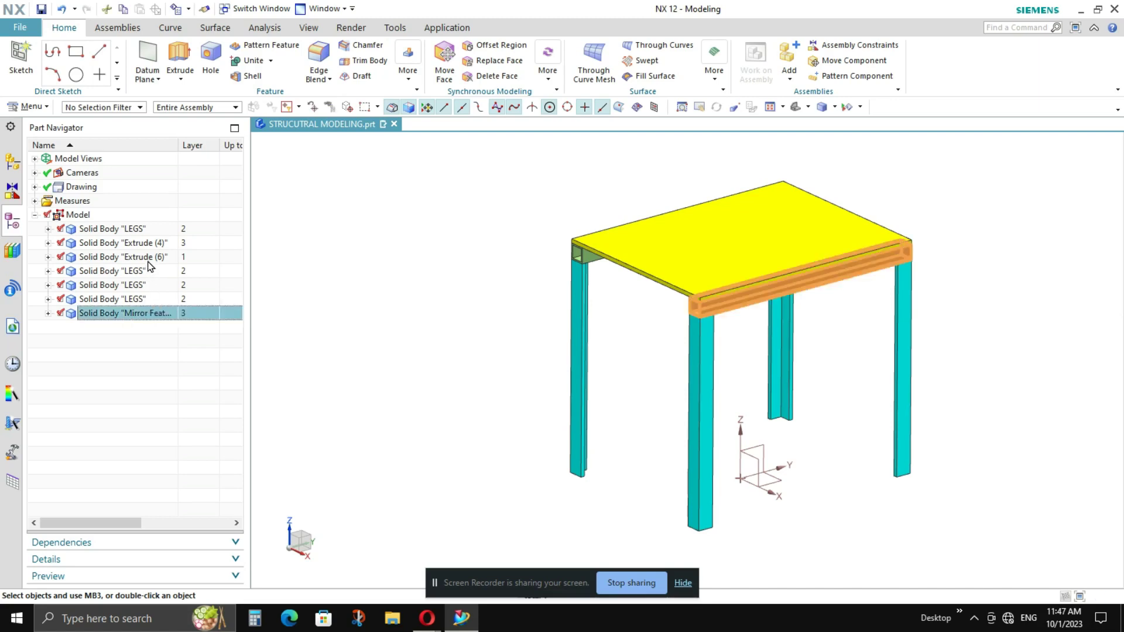
left_click(148, 258, "ctrl")
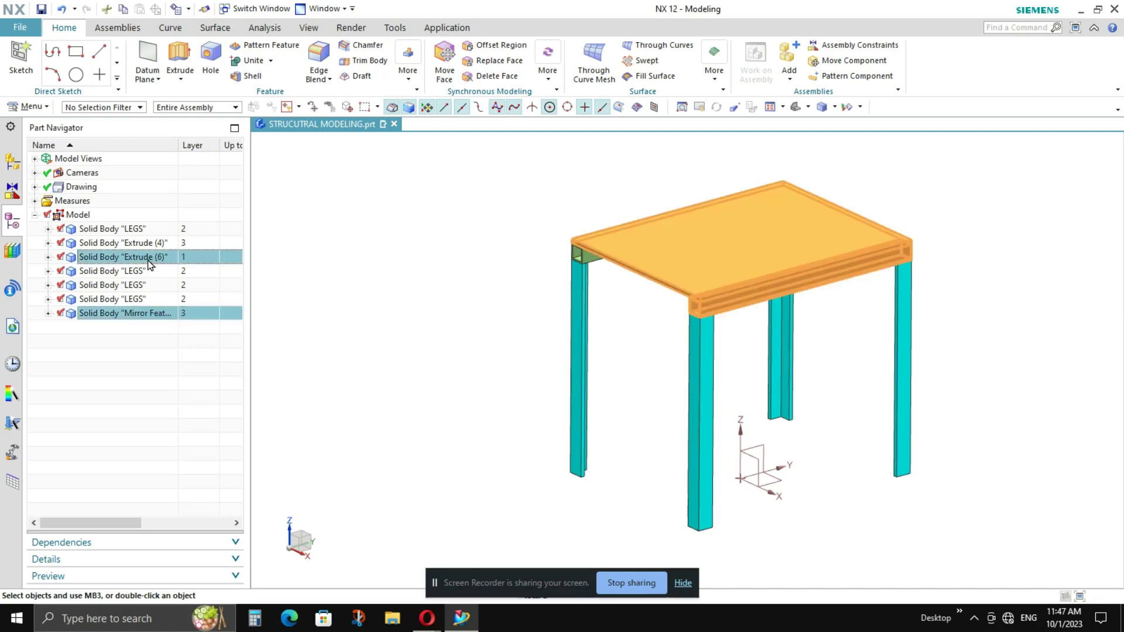
left_click(137, 234)
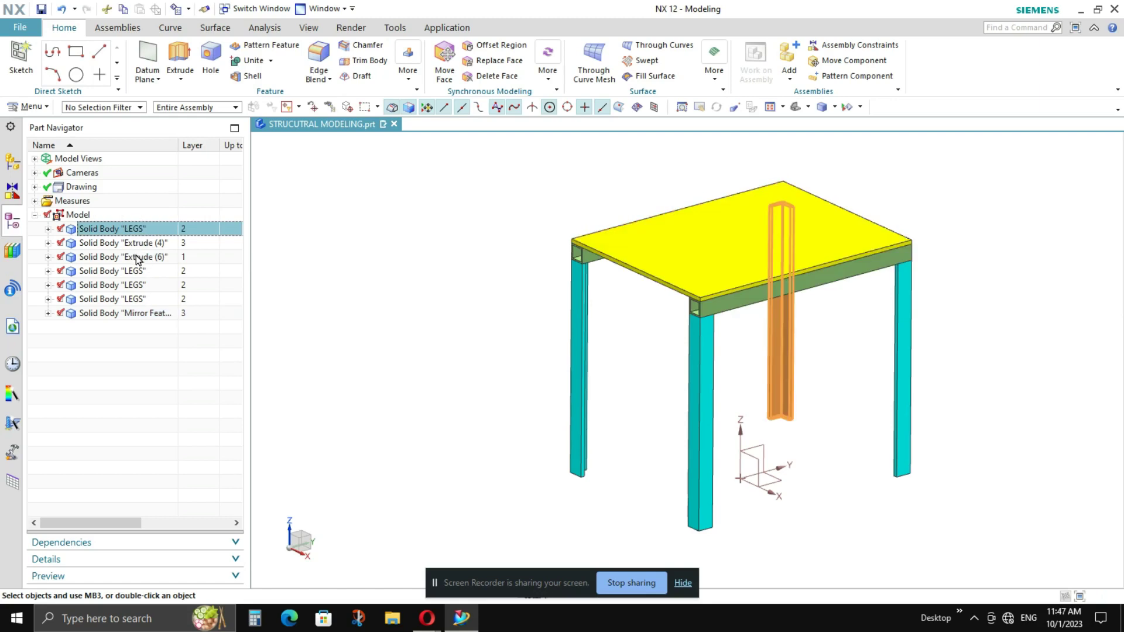
left_click(150, 257)
left_click(138, 242)
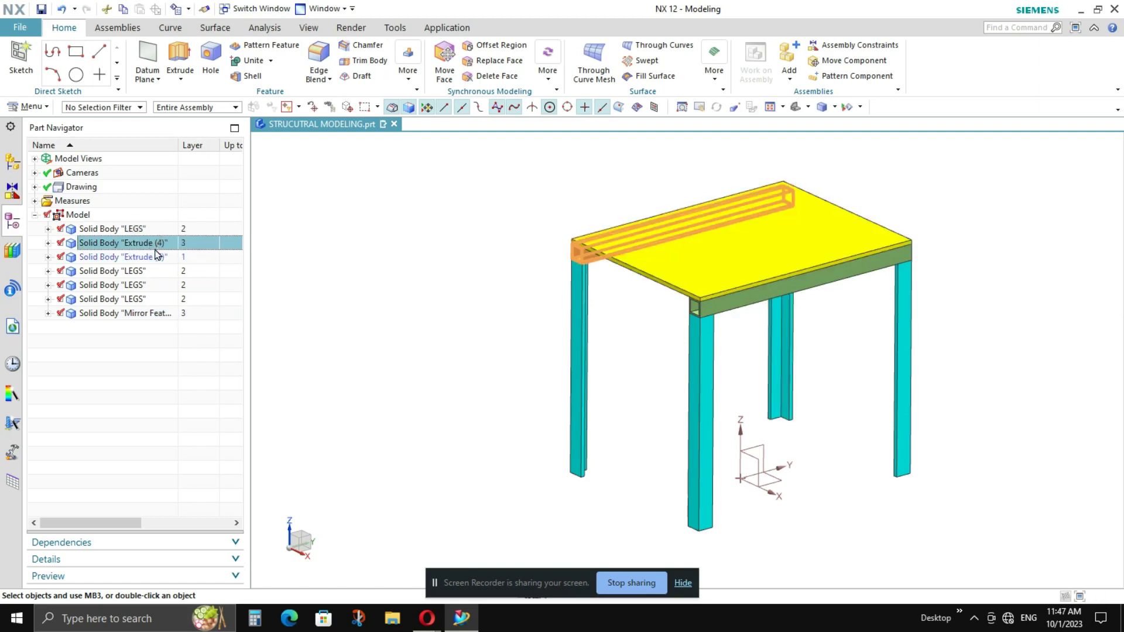
left_click(143, 311, "ctrl")
right_click(143, 310)
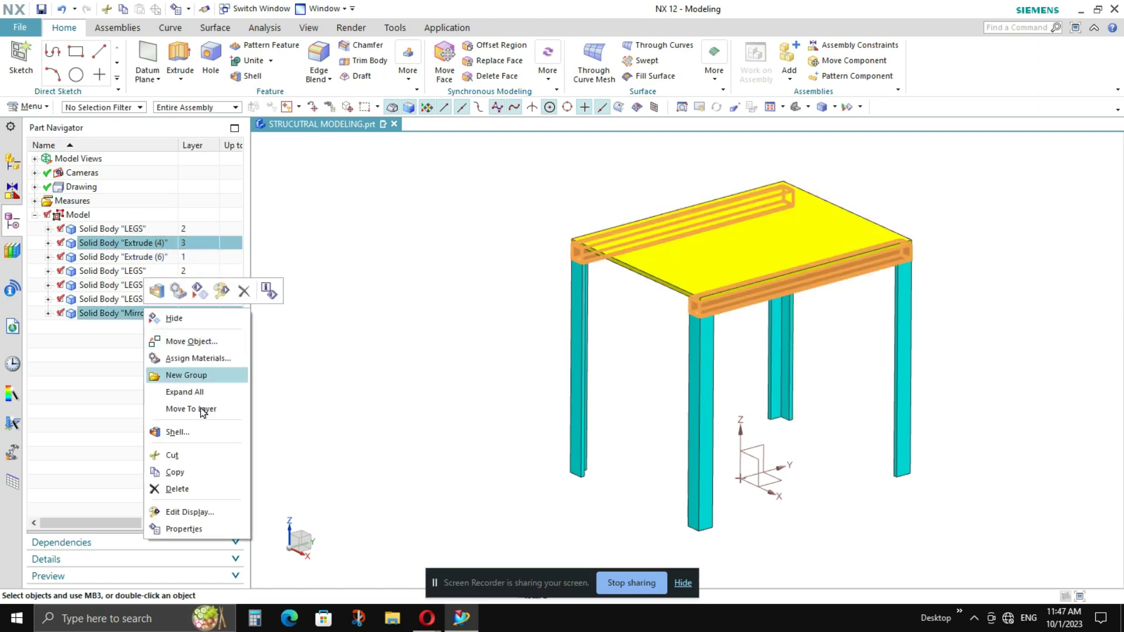
left_click(187, 529)
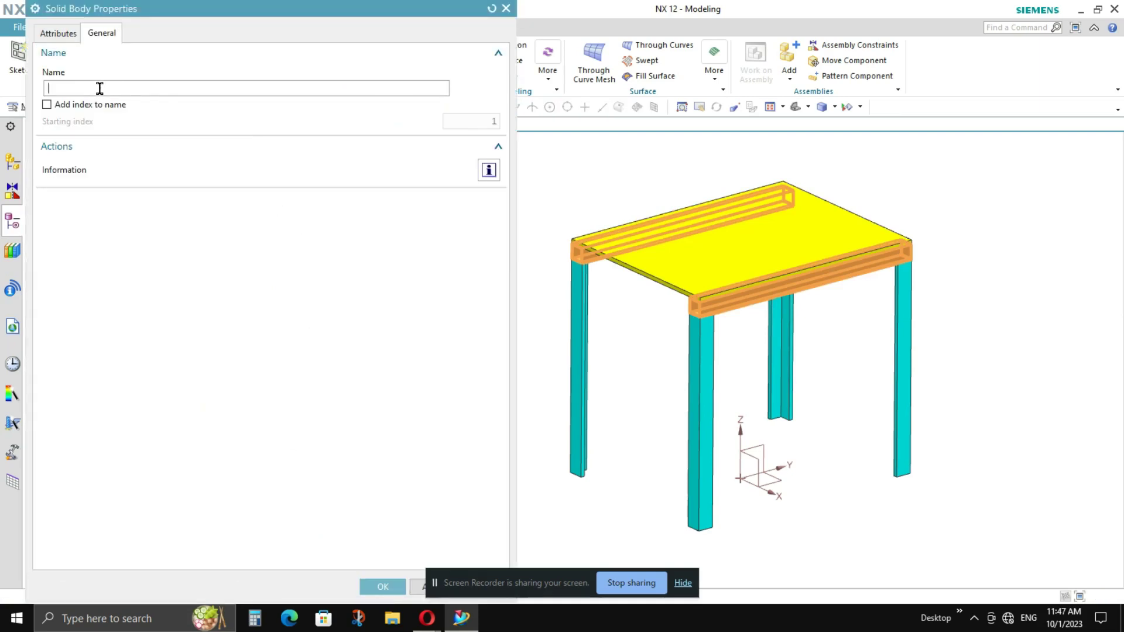
type("BEAMS")
left_click(381, 587)
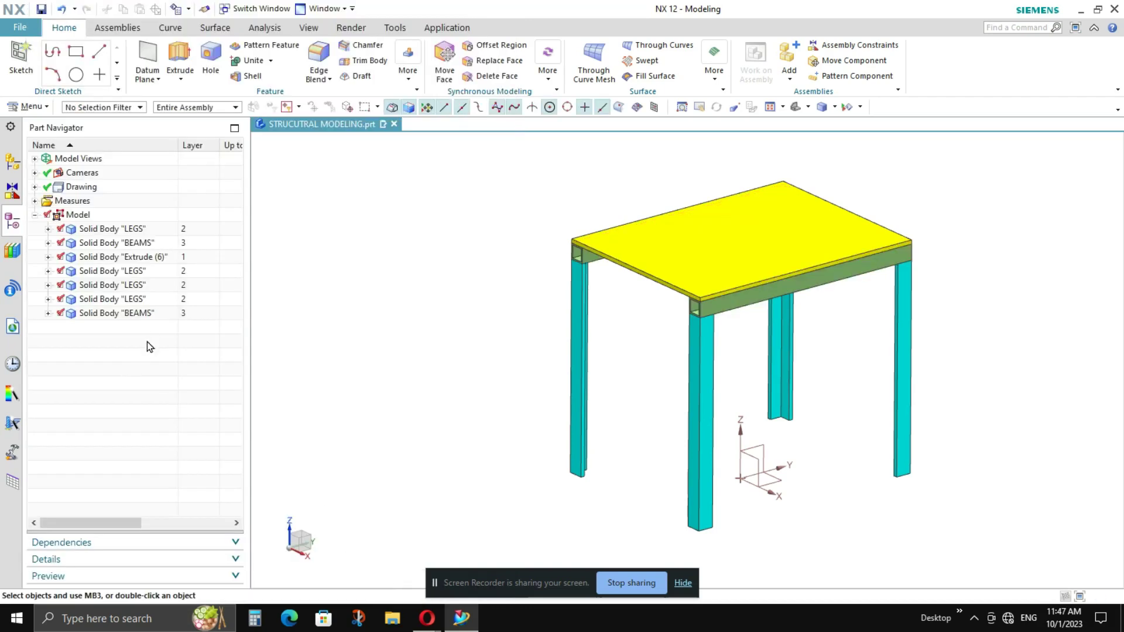
Name the tabletop body on layer 1 PLATE in its general properties and accept.
left_click(139, 258)
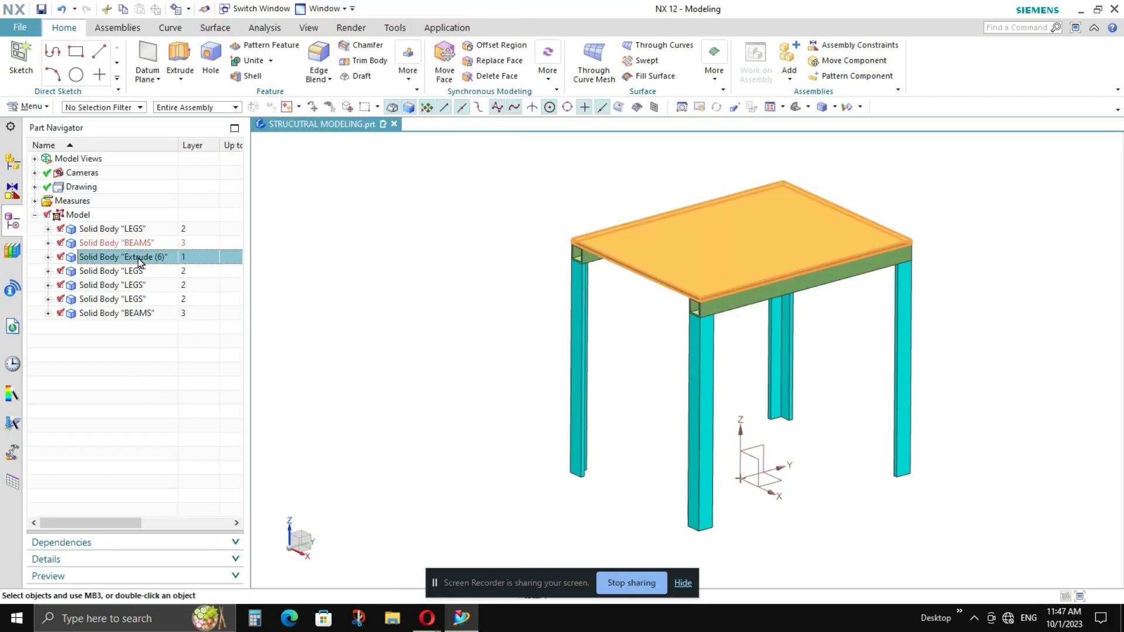
right_click(139, 258)
left_click(177, 516)
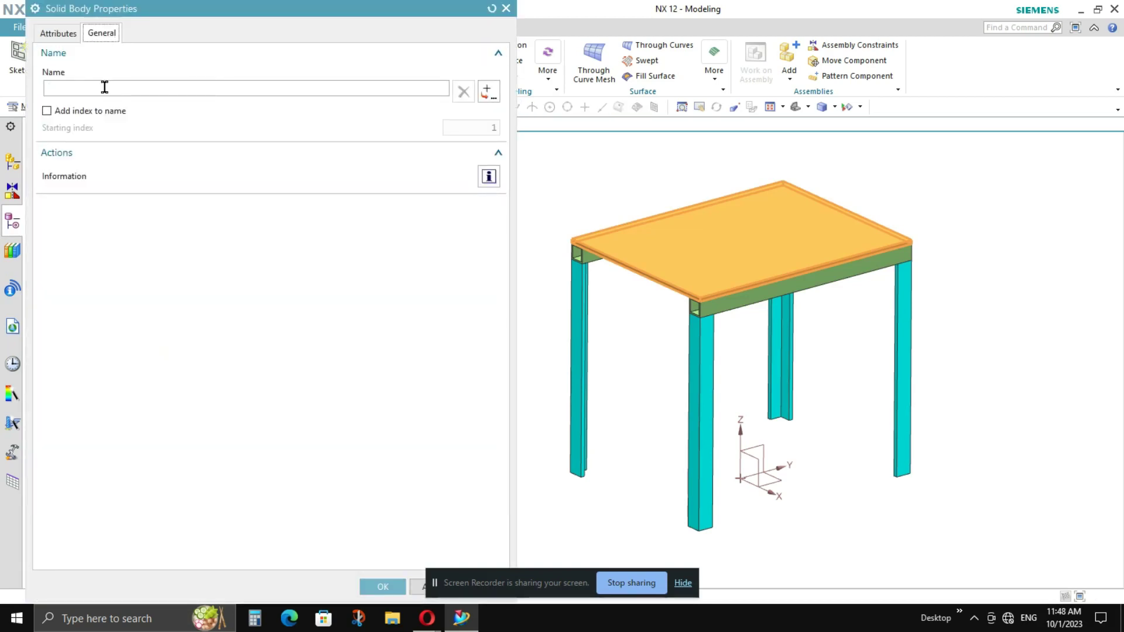
type("PLATRE")
key("BackSpace")
type("E")
left_click(383, 587)
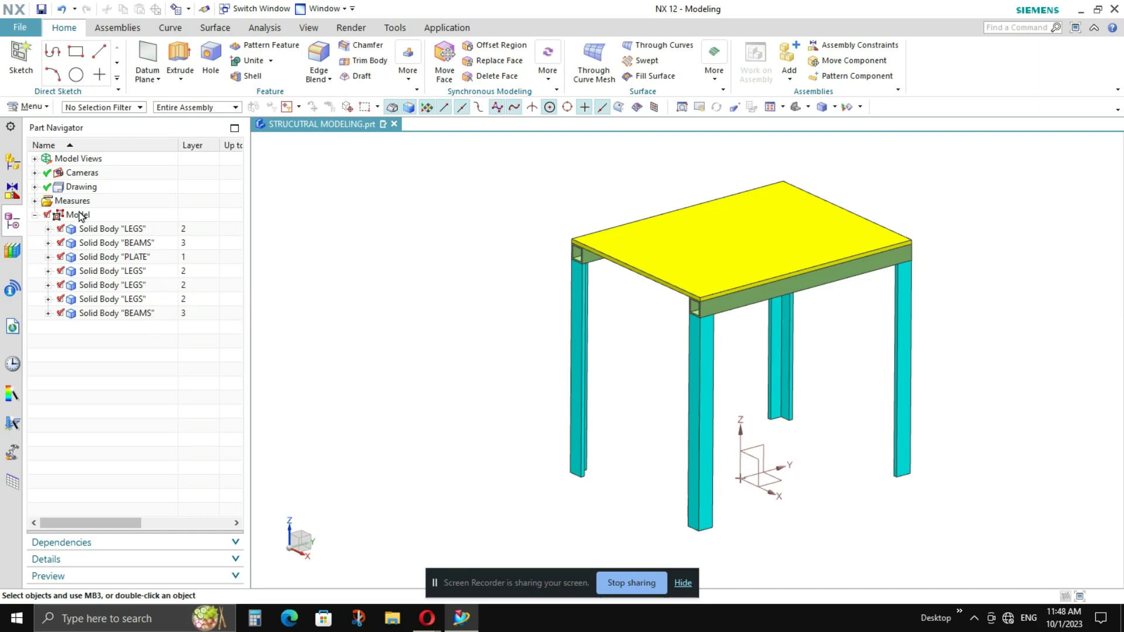
Switch to Drafting and place a parts list in the upper-right area of Sheet 1.
left_click(36, 188)
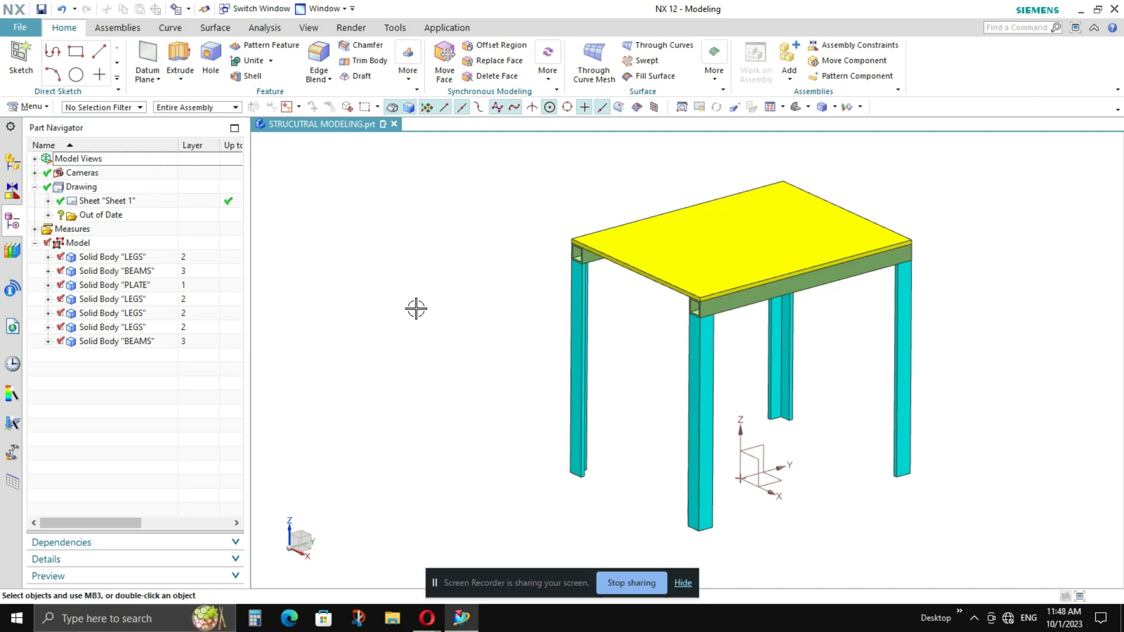
key("ctrl+shift+d")
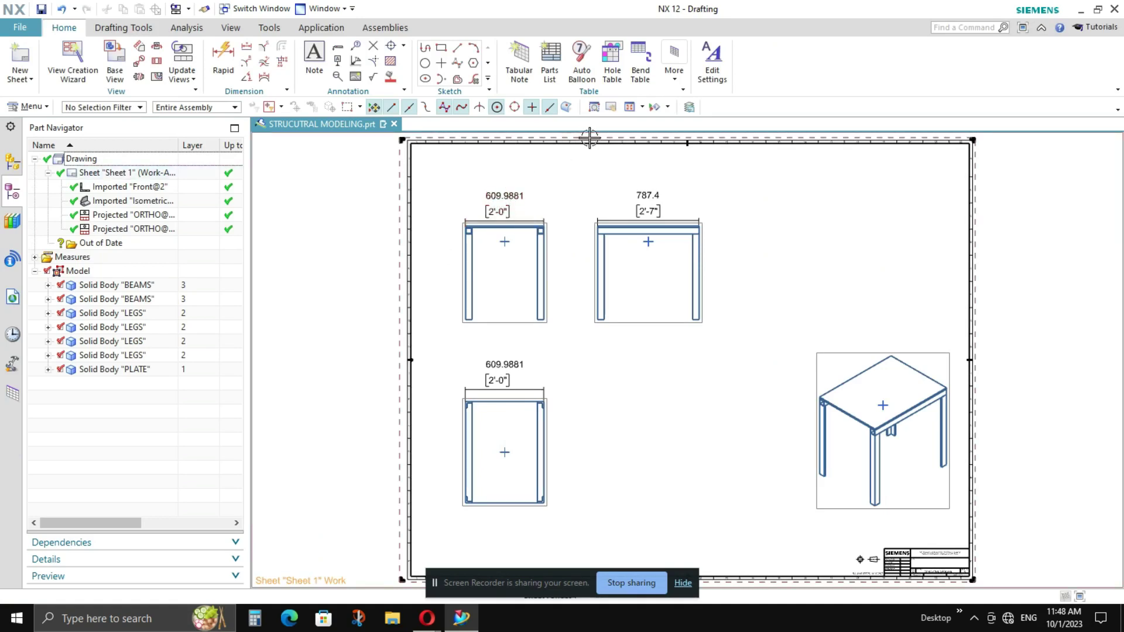
left_click(551, 69)
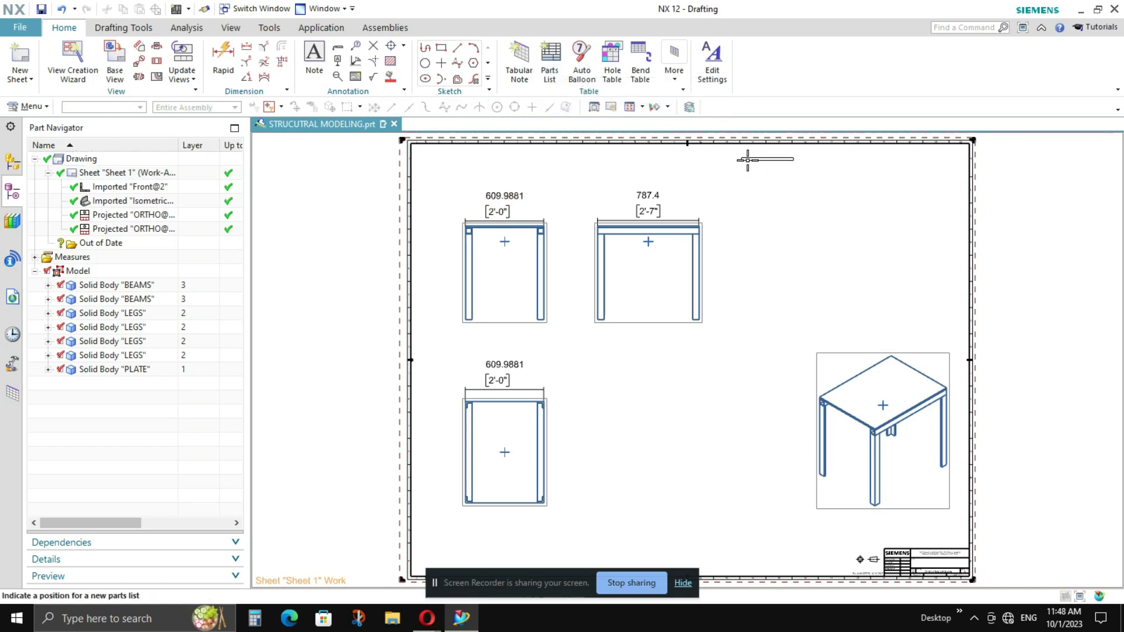
left_click(878, 171)
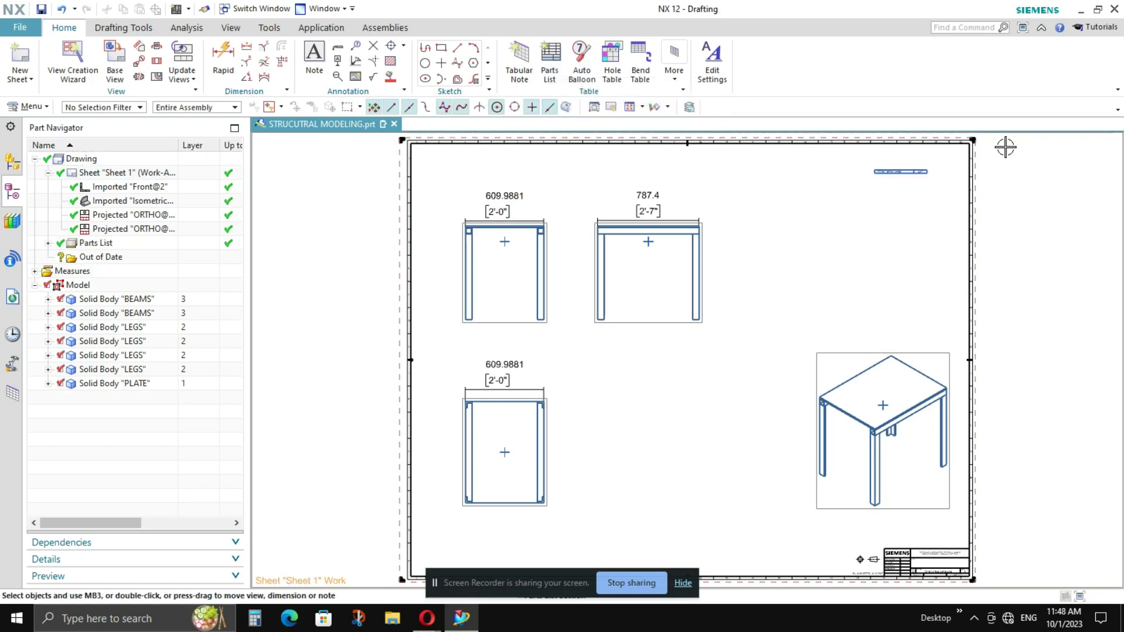
scroll(1006, 147, "down", 2)
scroll(999, 140, "up", 2)
scroll(984, 146, "down", 8)
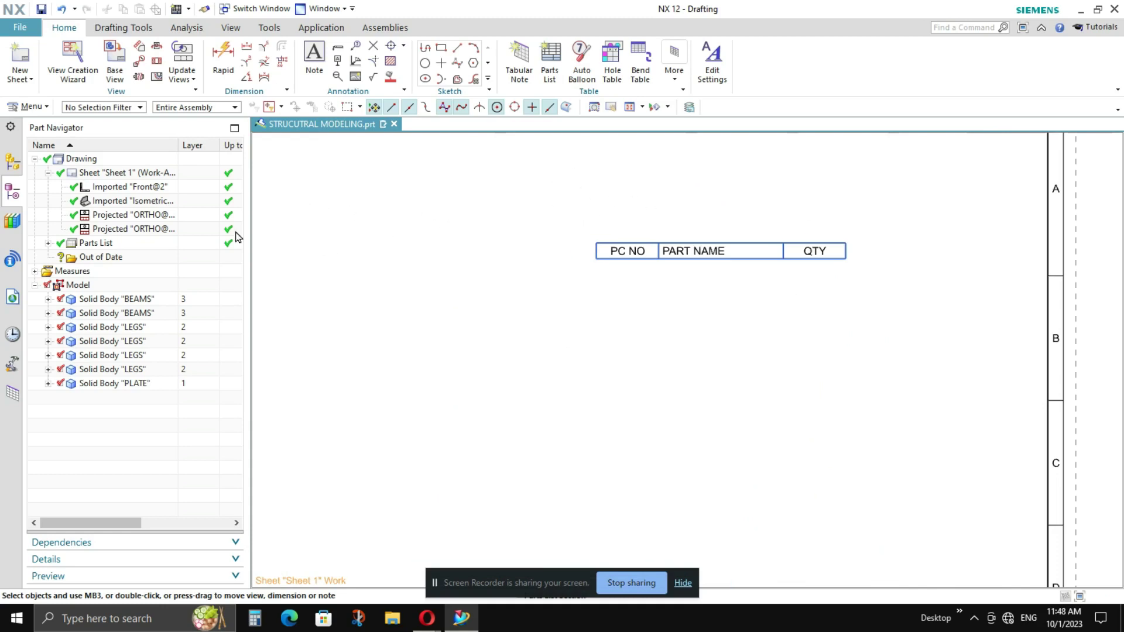
scroll(411, 265, "up", 6)
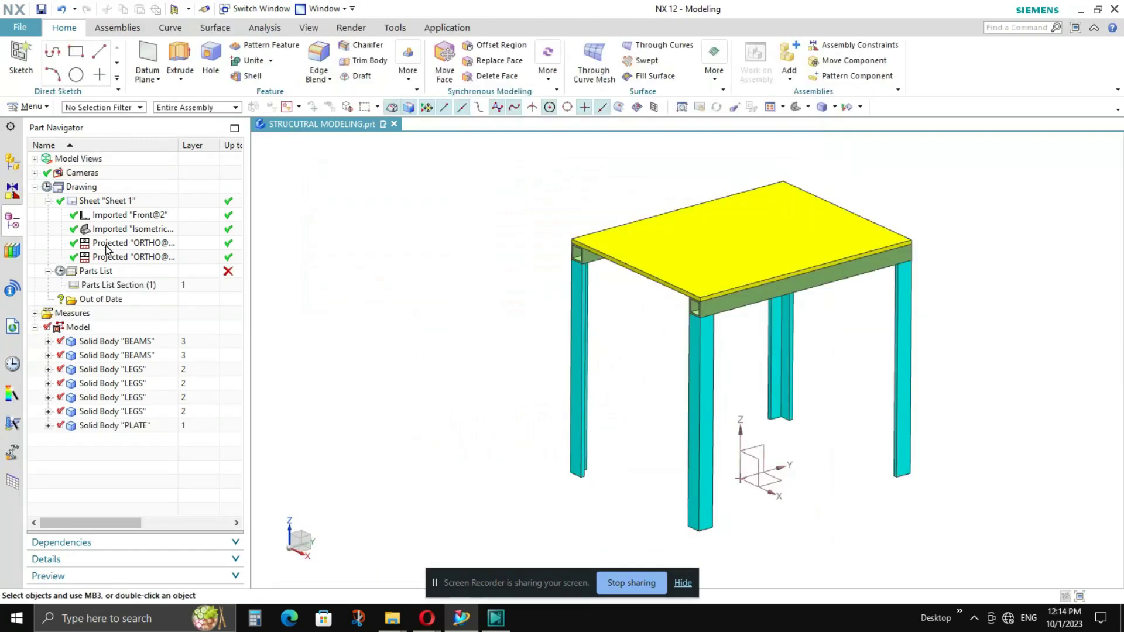
Start editing the levels of the parts list, keeping the Edit Levels tools clear of the model tree.
left_click(103, 273)
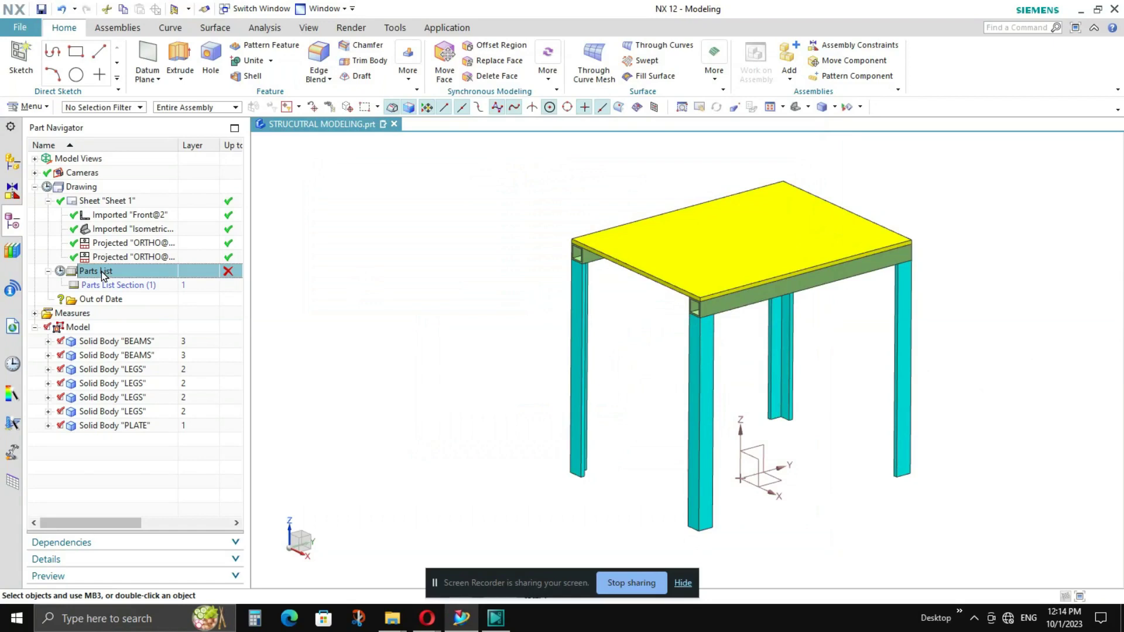
right_click(103, 273)
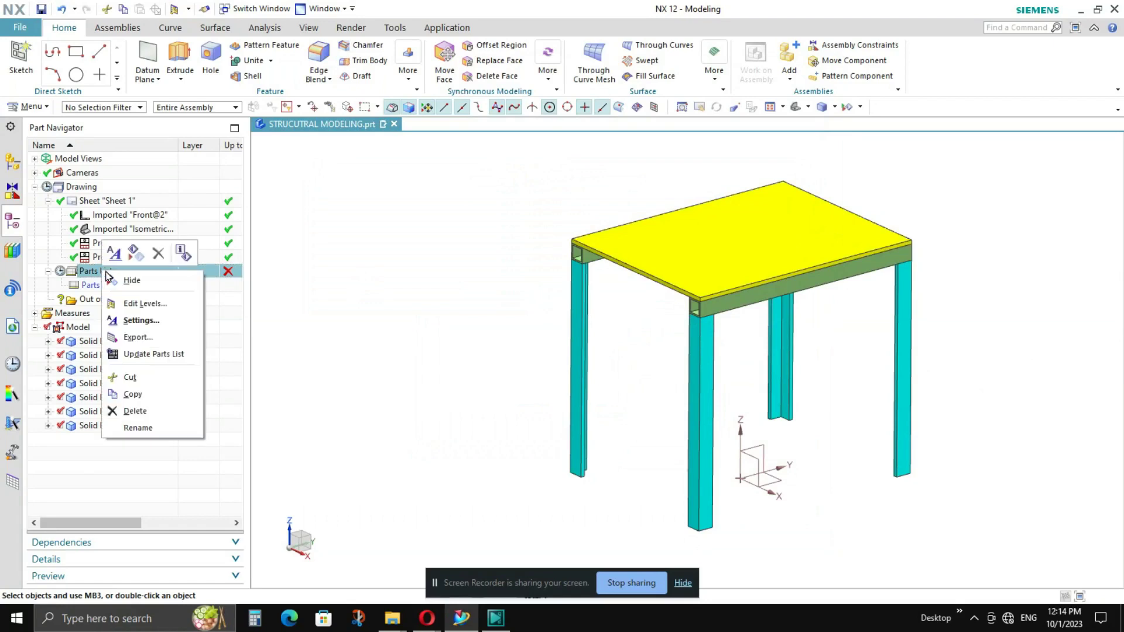
left_click(142, 306)
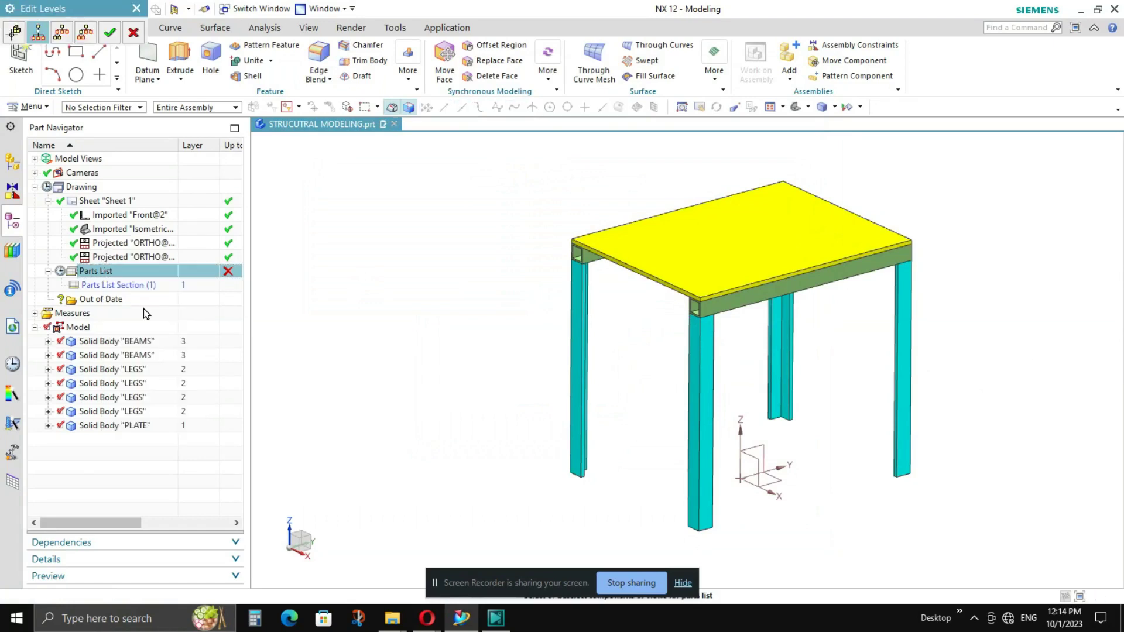
left_click_drag(74, 9, 358, 190)
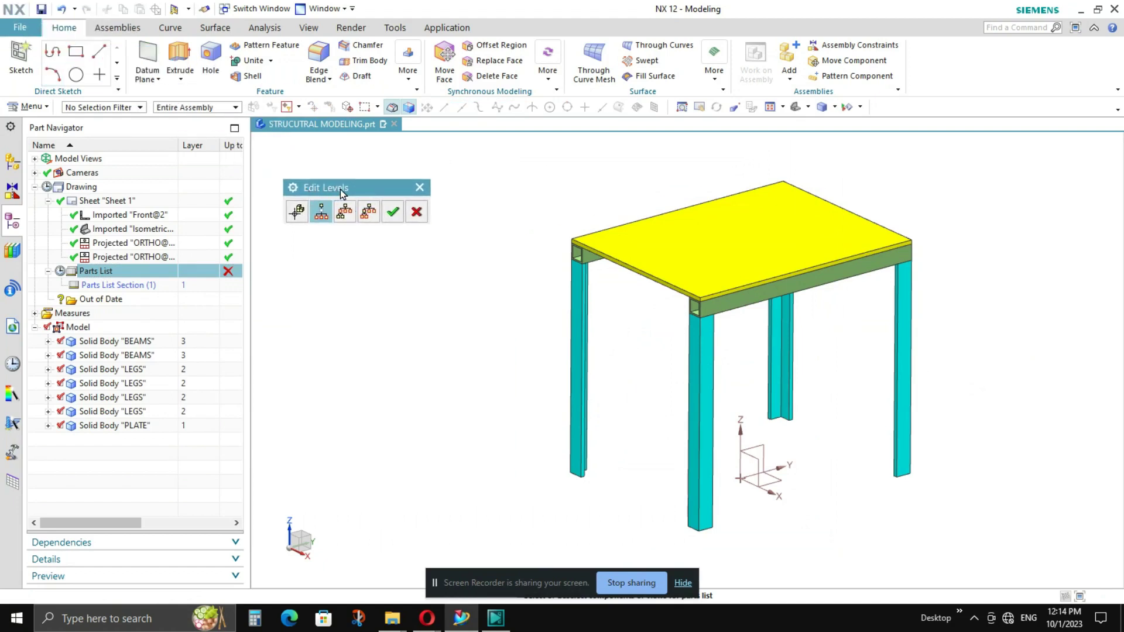
left_click(322, 222)
left_click_drag(522, 151, 969, 553)
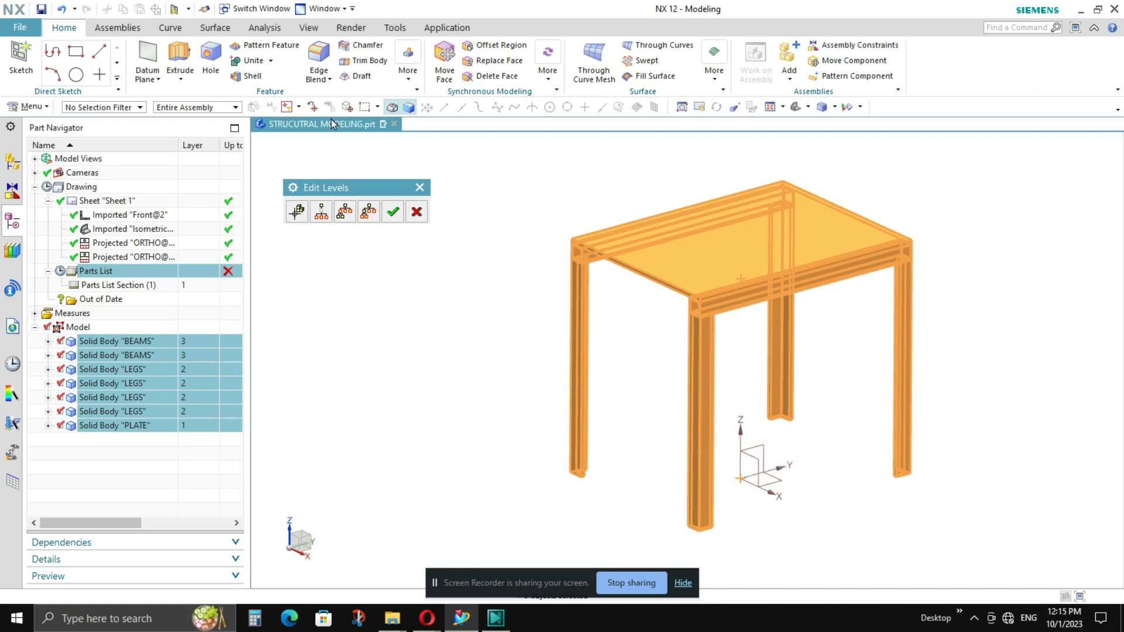
left_click(315, 107)
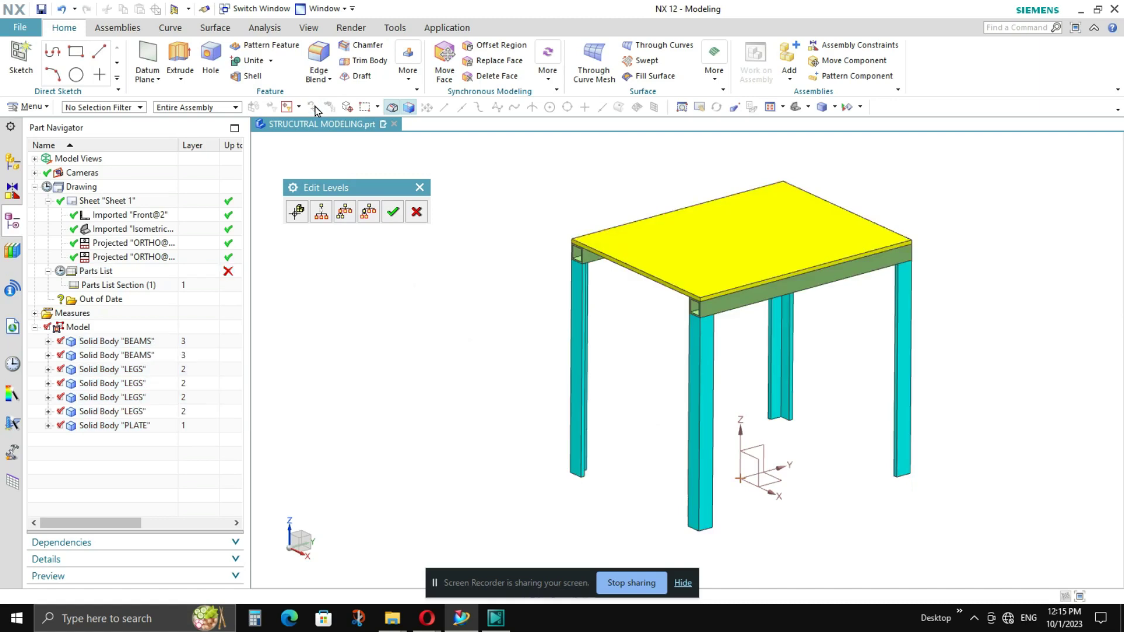
Select all the BEAMS, LEGS and PLATE solid bodies from the model tree for the parts list levels.
left_click(322, 213)
left_click(122, 345)
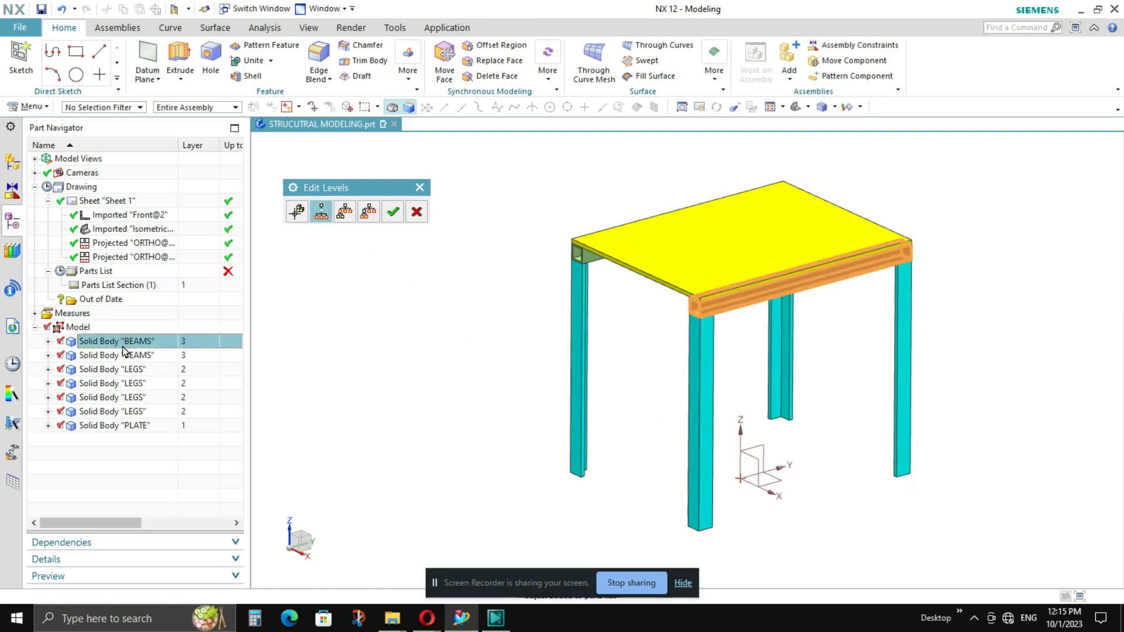
left_click(124, 426, "shift")
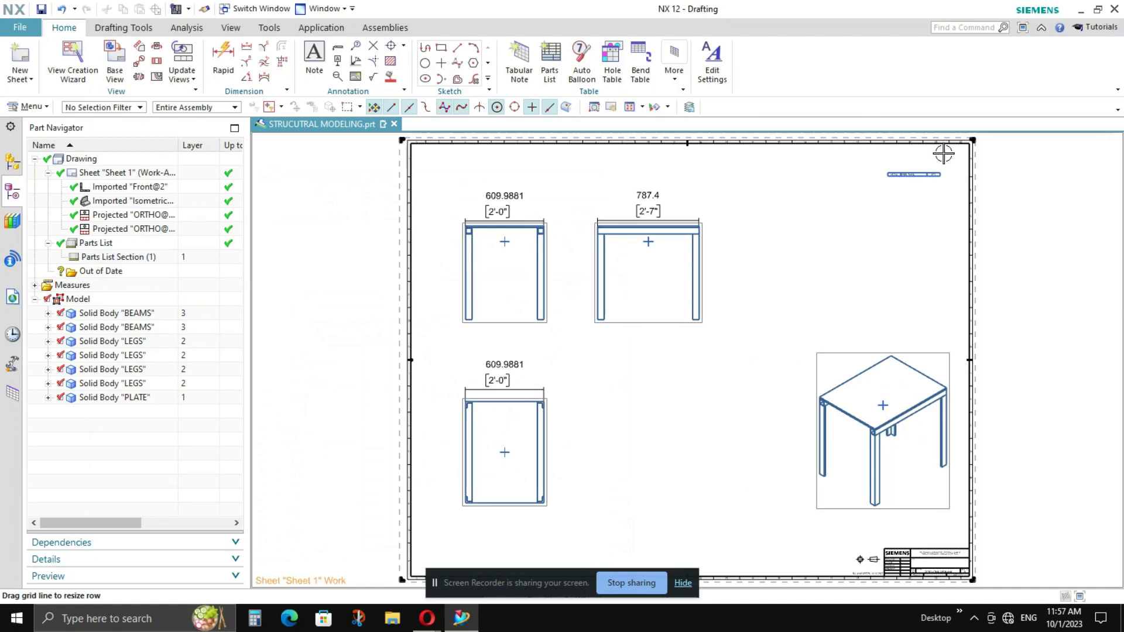
Move the parts list down the drawing sheet to the upper part of zone C.
scroll(944, 153, "up", 5)
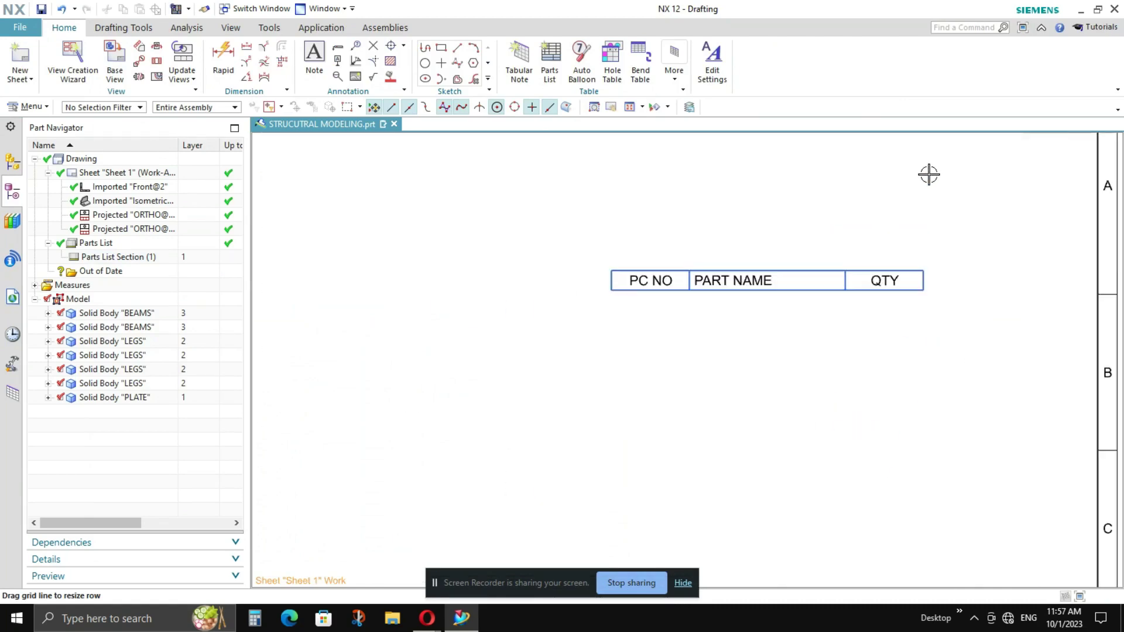
scroll(650, 209, "down", 2)
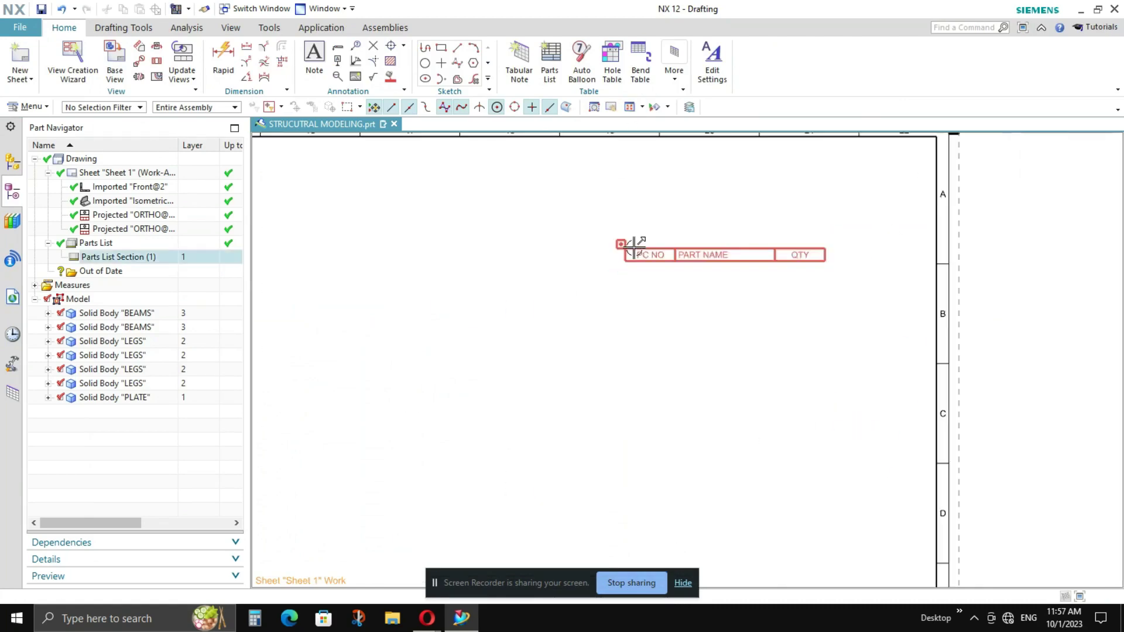
left_click_drag(621, 244, 615, 364)
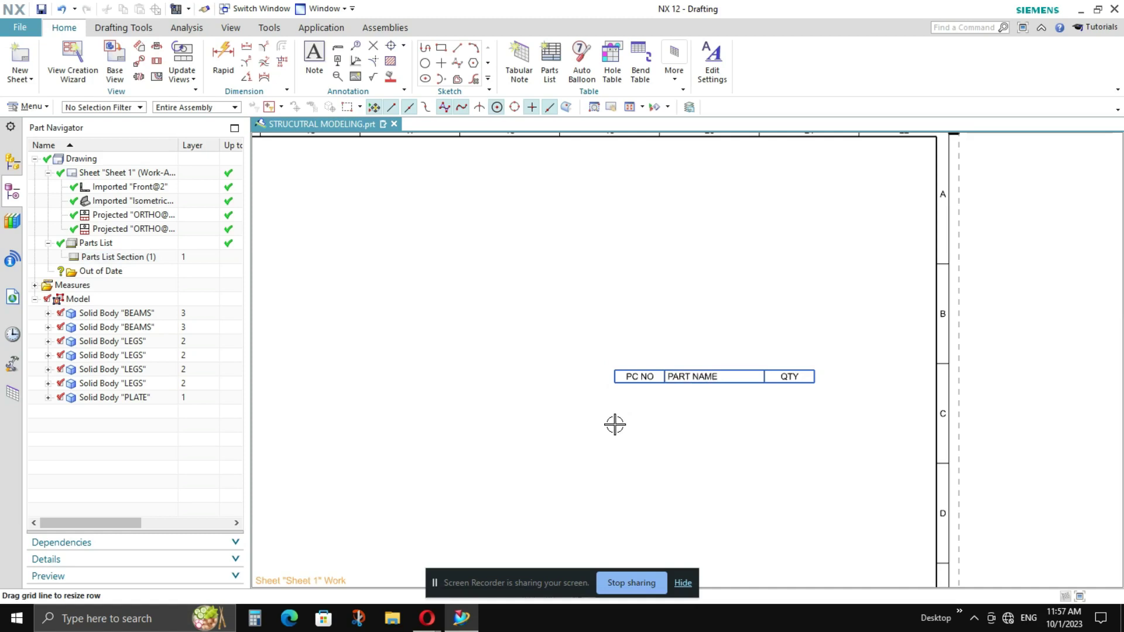
Set the attribute name of the parts list's PC NO column to CALLOUT in the column settings.
left_click(667, 381)
scroll(668, 381, "up", 2)
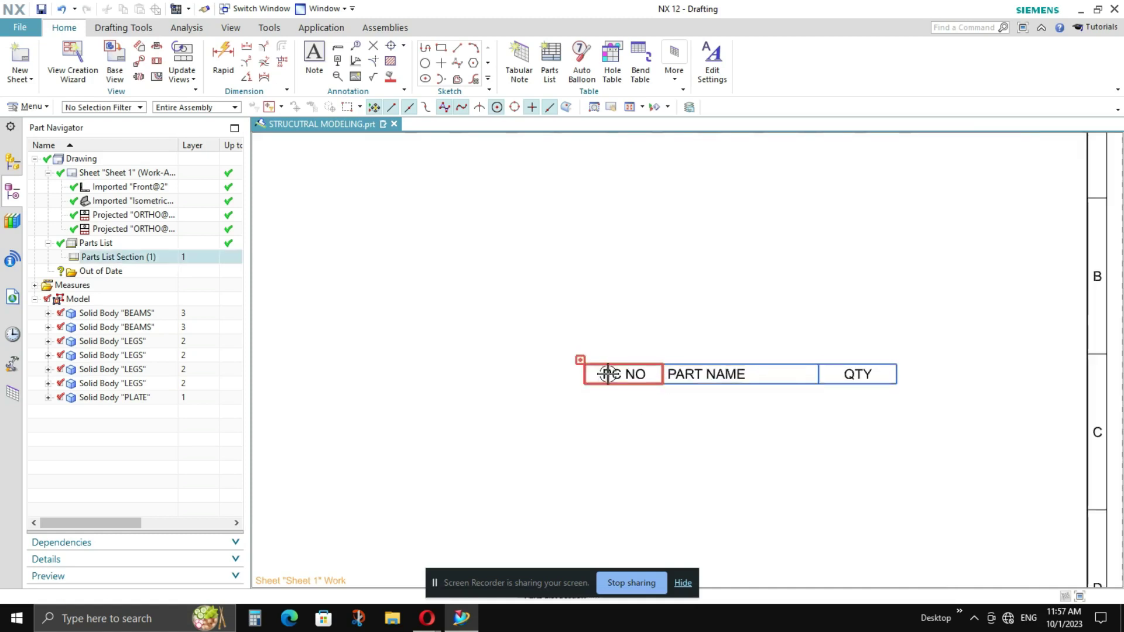
left_click(623, 381)
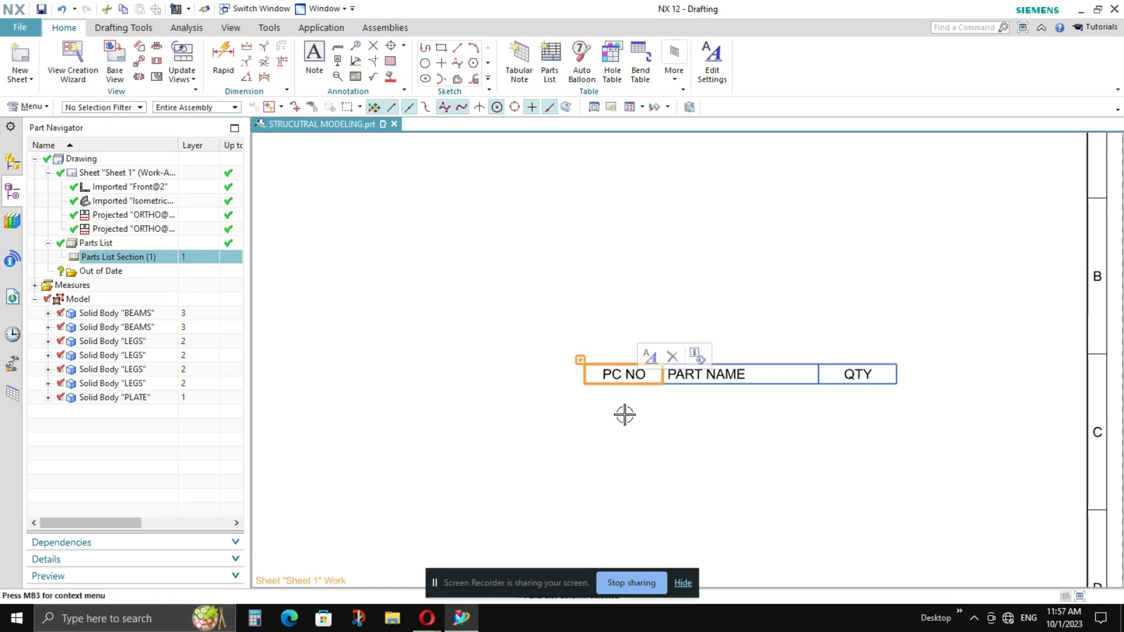
right_click(586, 381)
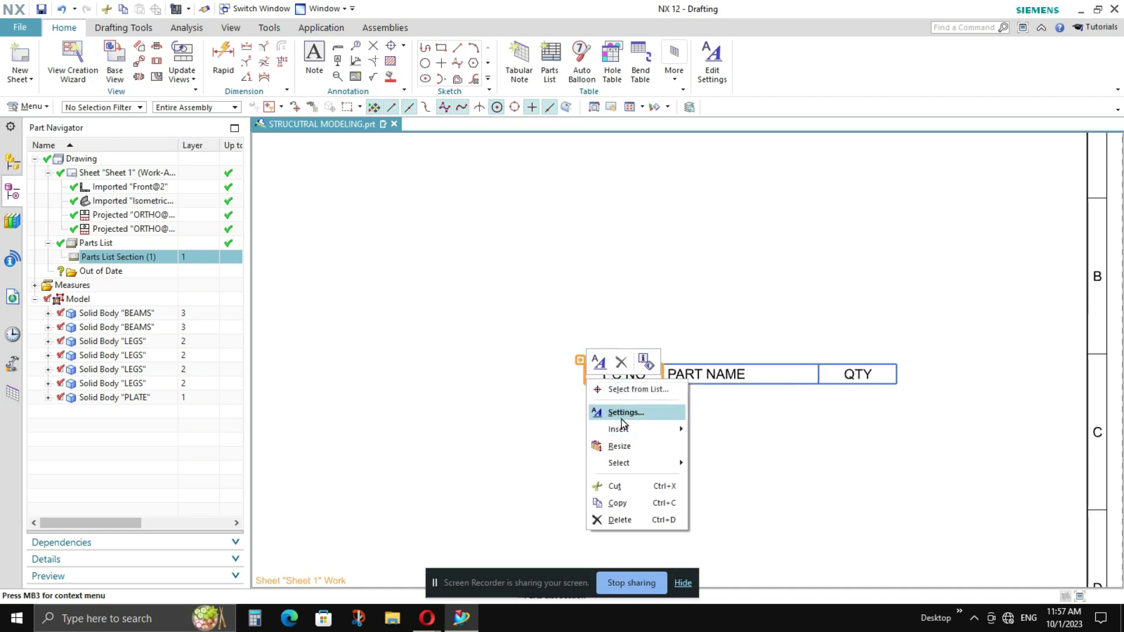
left_click(656, 413)
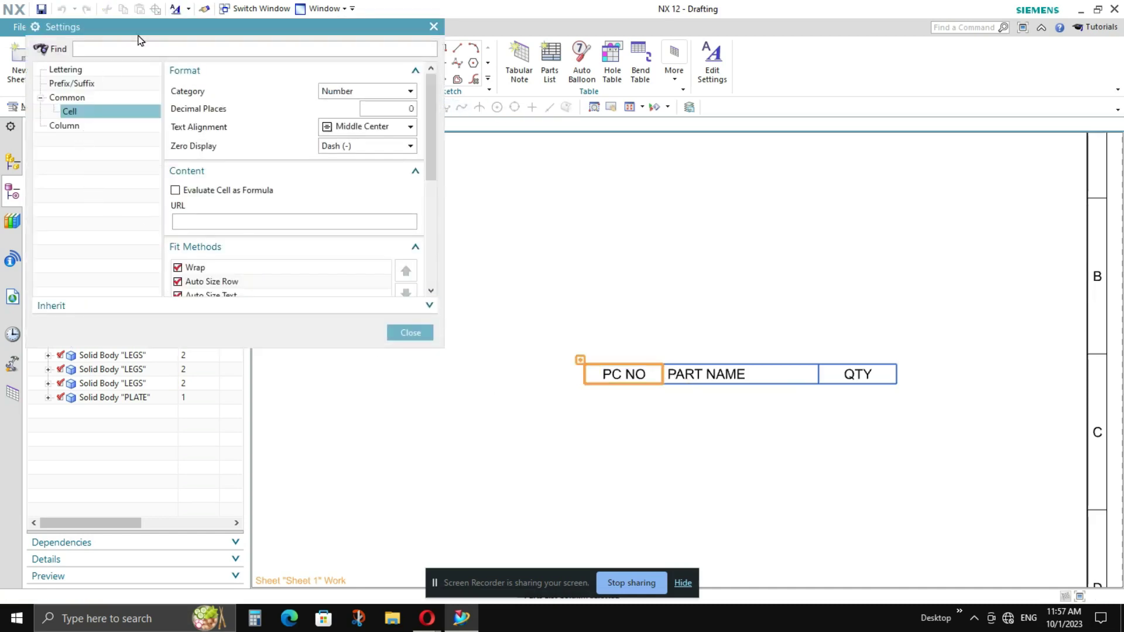
left_click_drag(150, 31, 227, 216)
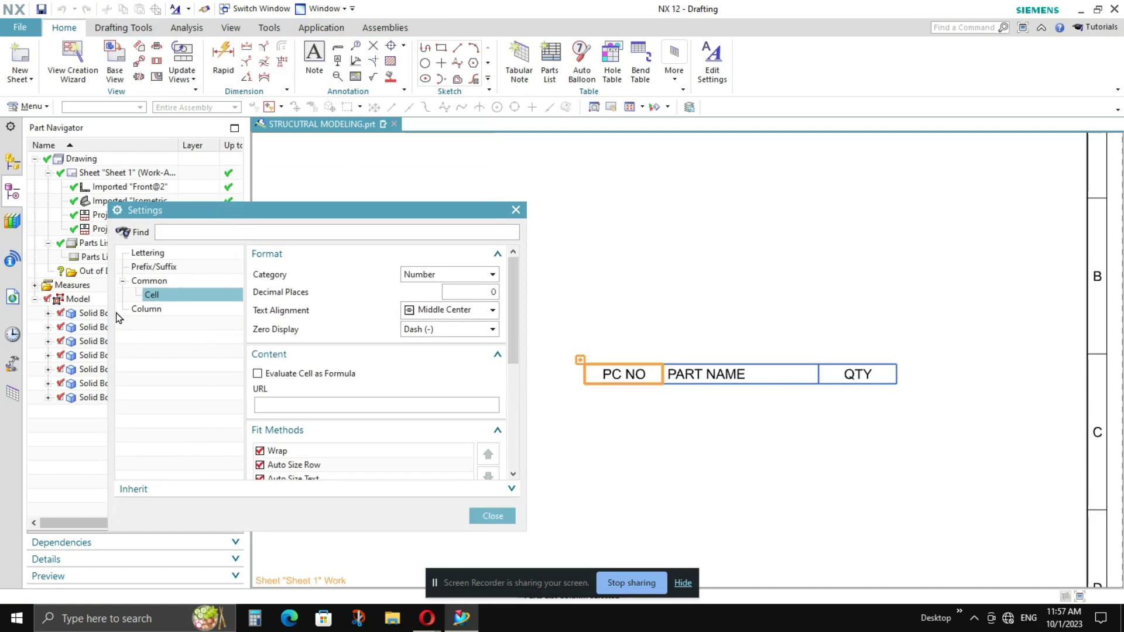
left_click(148, 309)
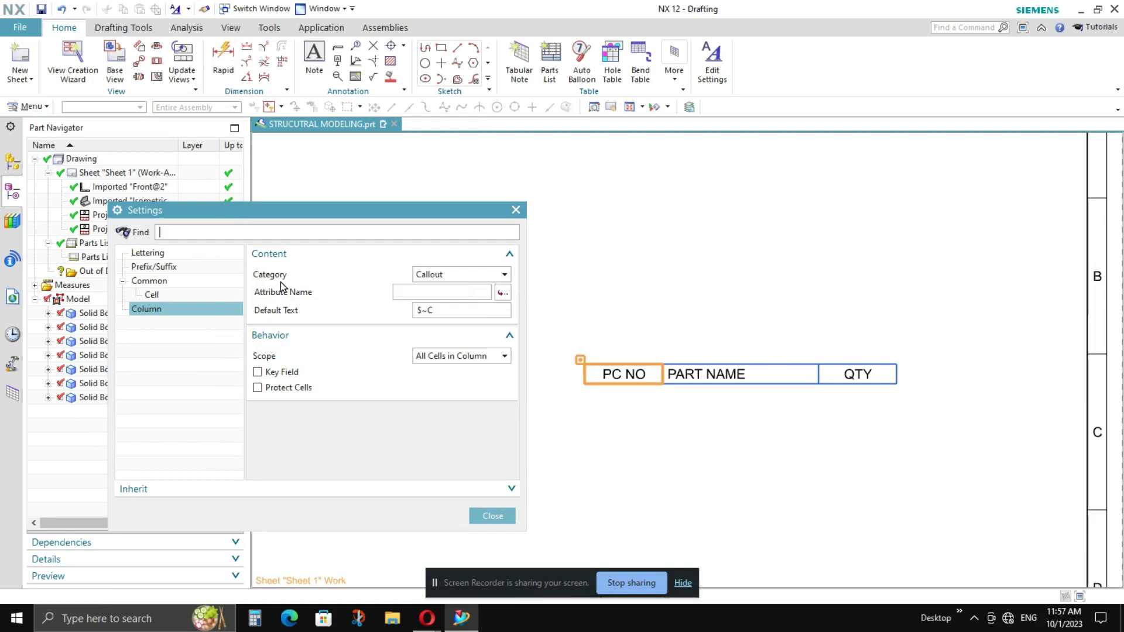
left_click(504, 294)
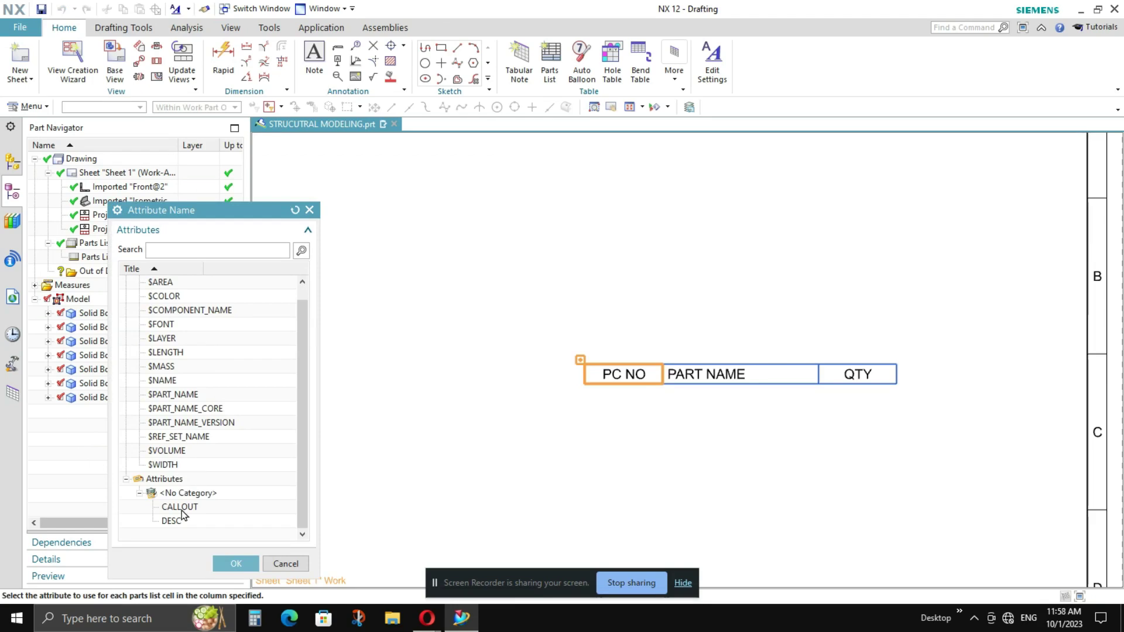
left_click(180, 507)
left_click(228, 563)
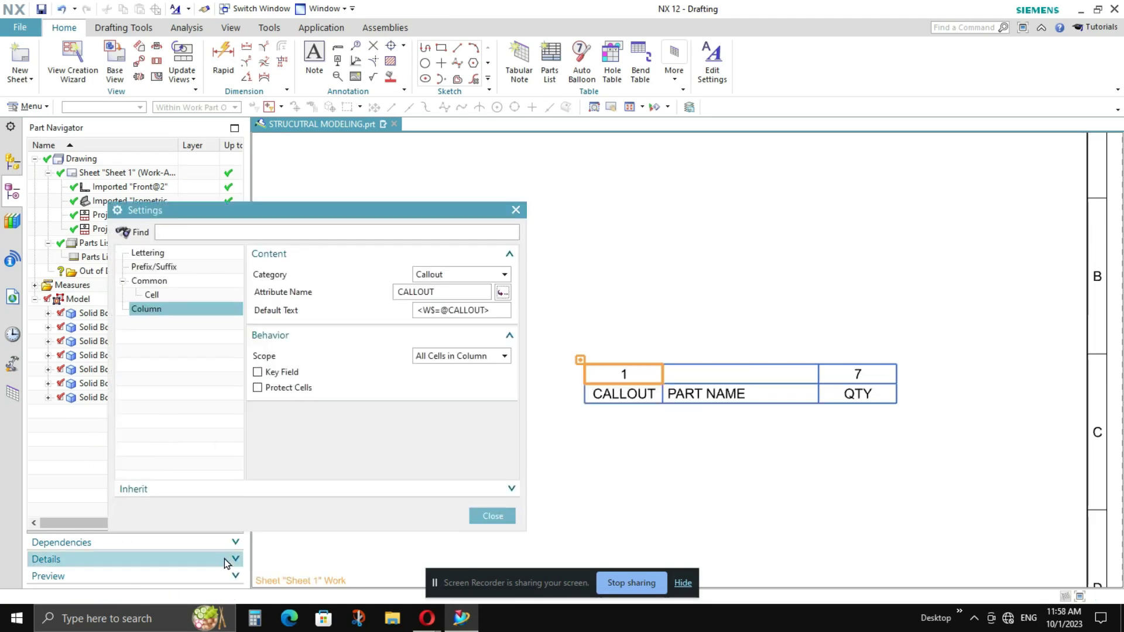
left_click(493, 517)
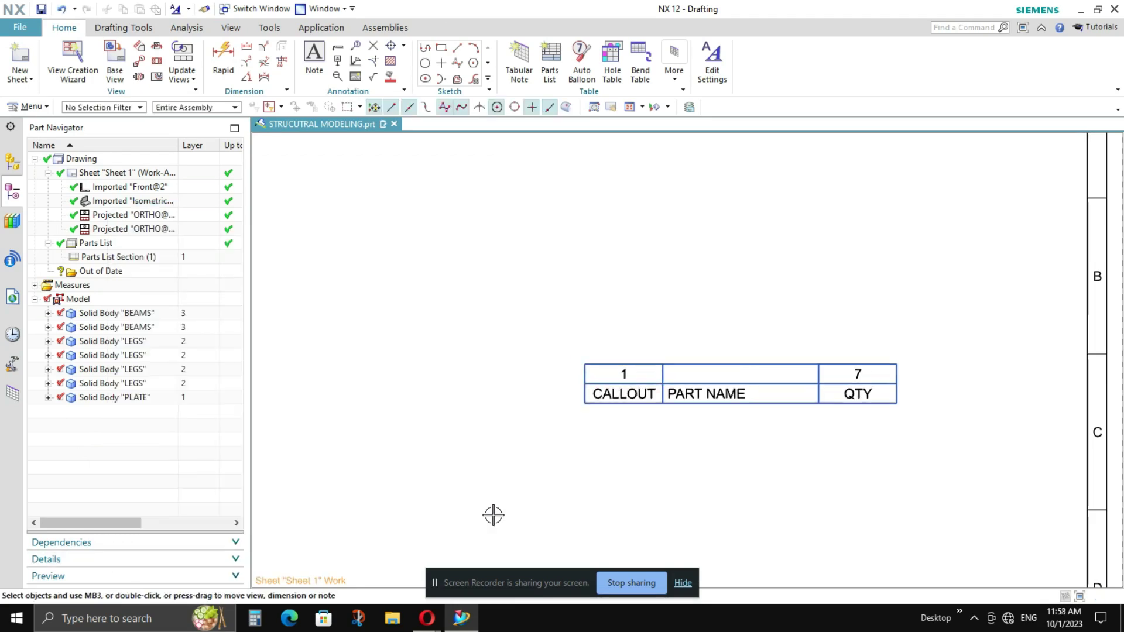
Set the attribute name of the parts list's PART NAME column to DESC in the column settings.
left_click(732, 401)
right_click(733, 404)
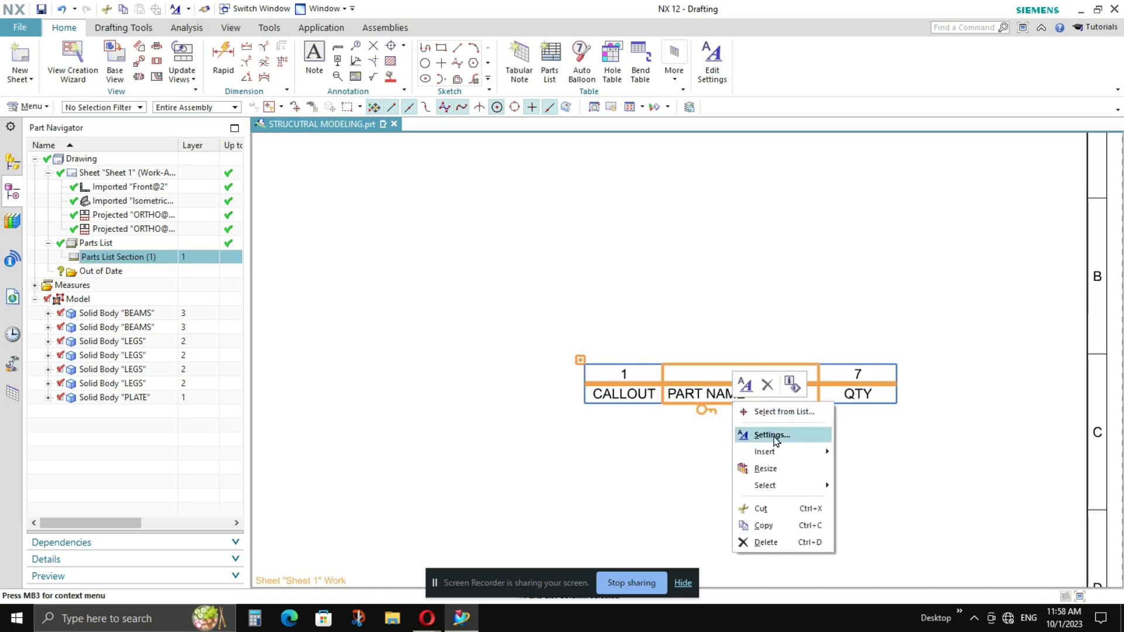
left_click(772, 435)
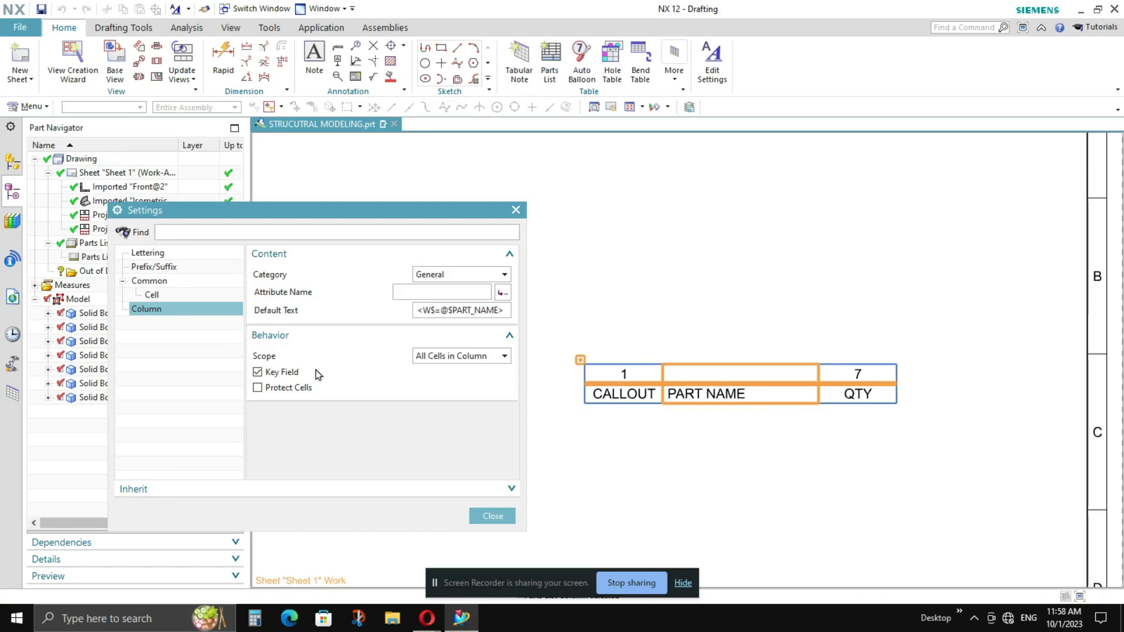
left_click(503, 295)
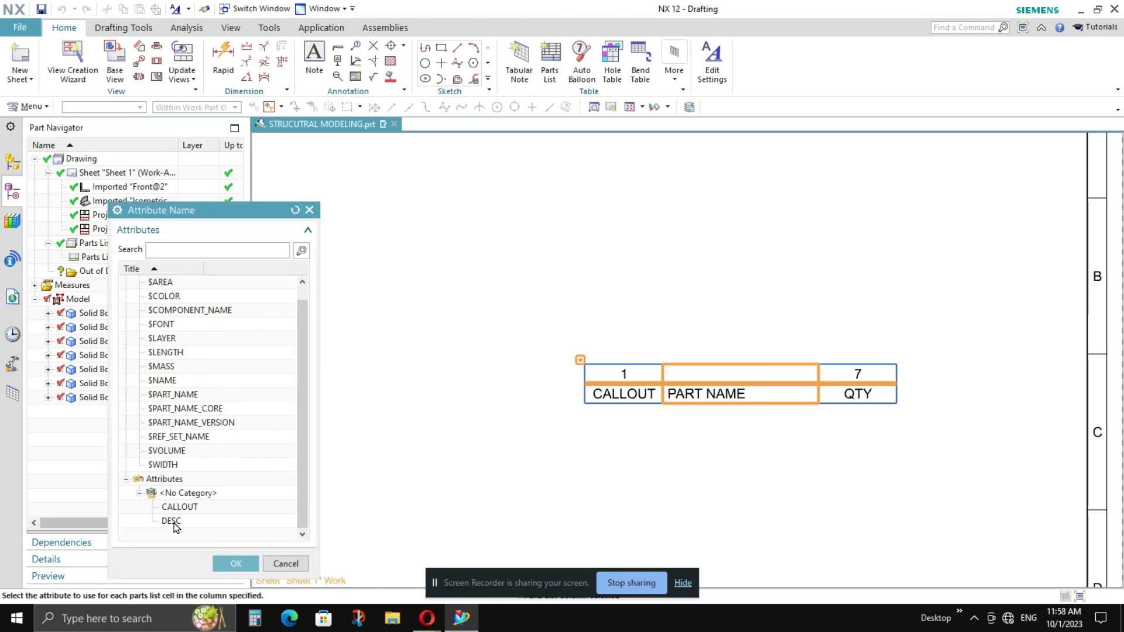
left_click(171, 521)
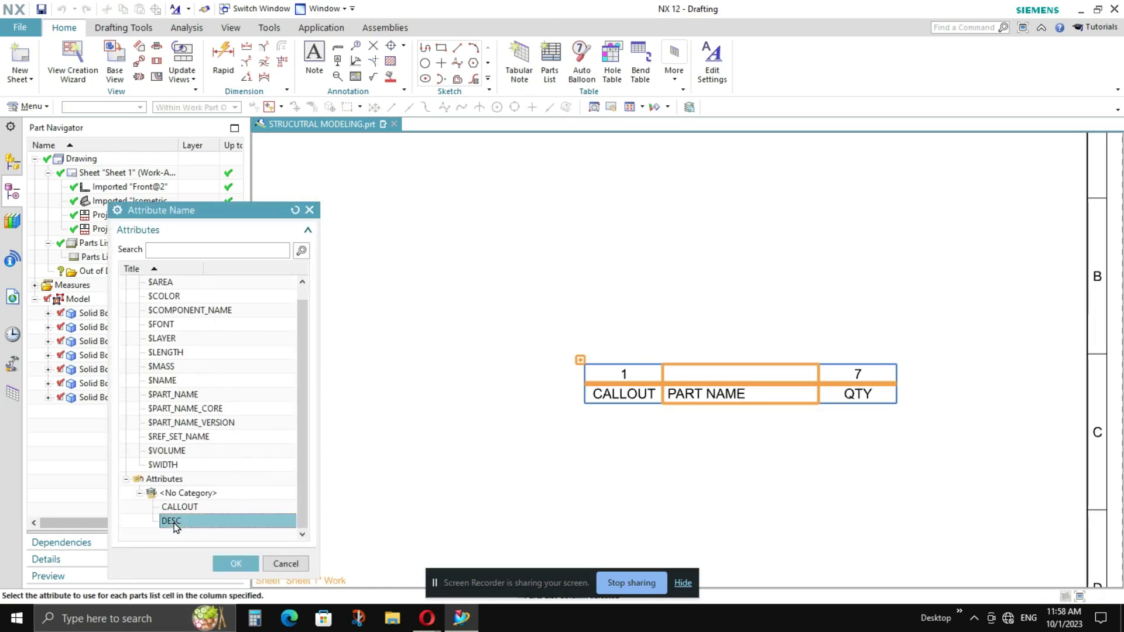
left_click(236, 563)
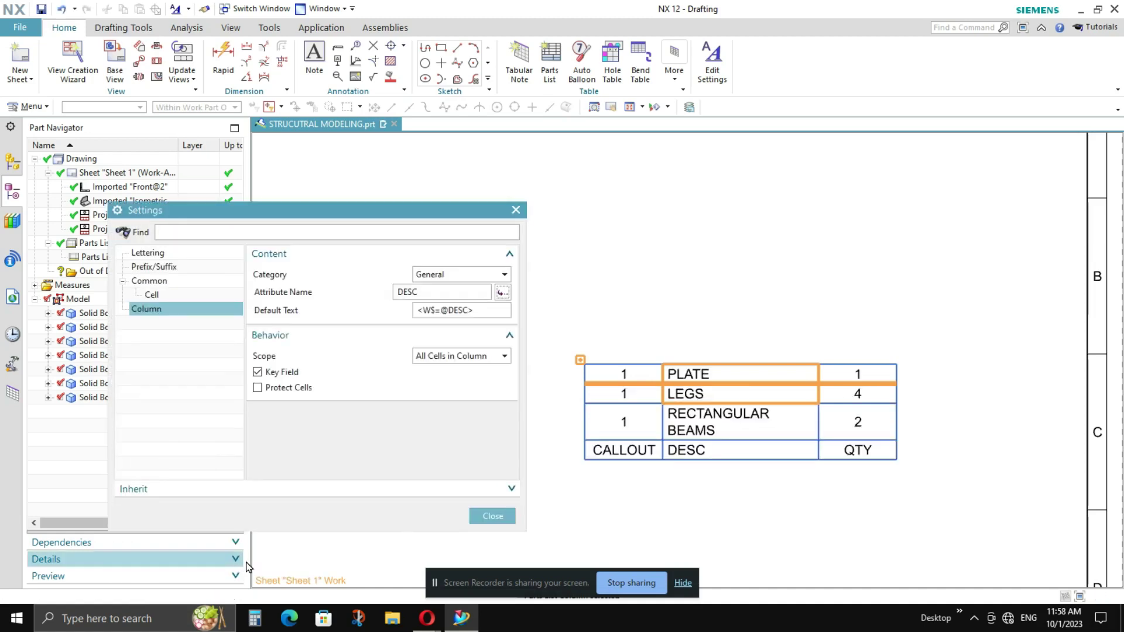
left_click(491, 515)
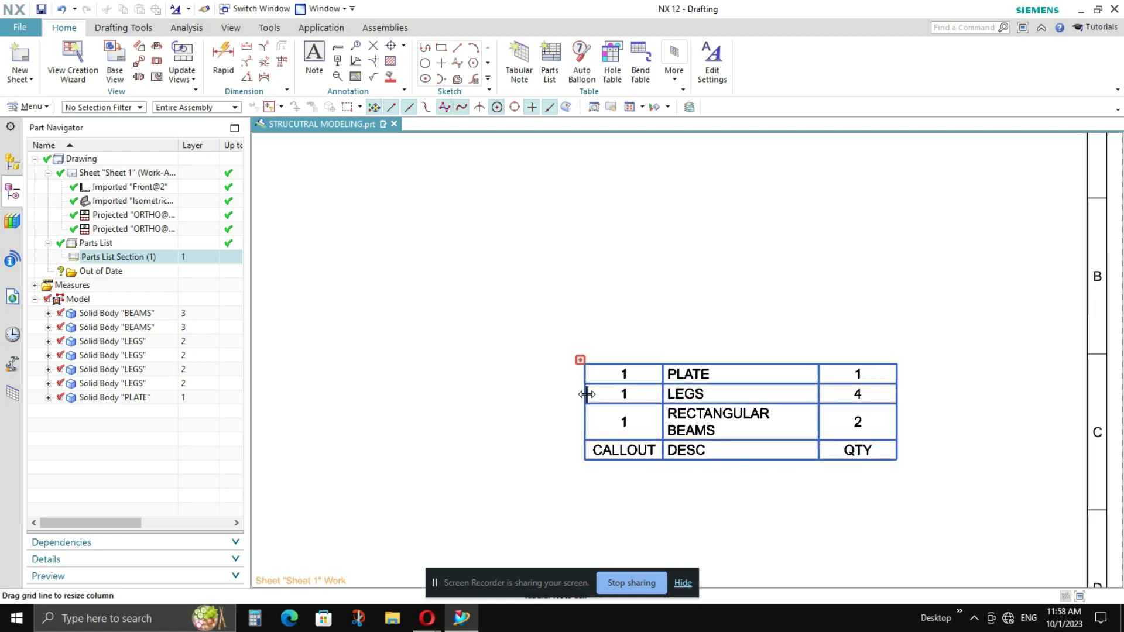
Change the CALLOUT attribute of the PLATE solid body to 3 in its properties.
right_click(587, 366)
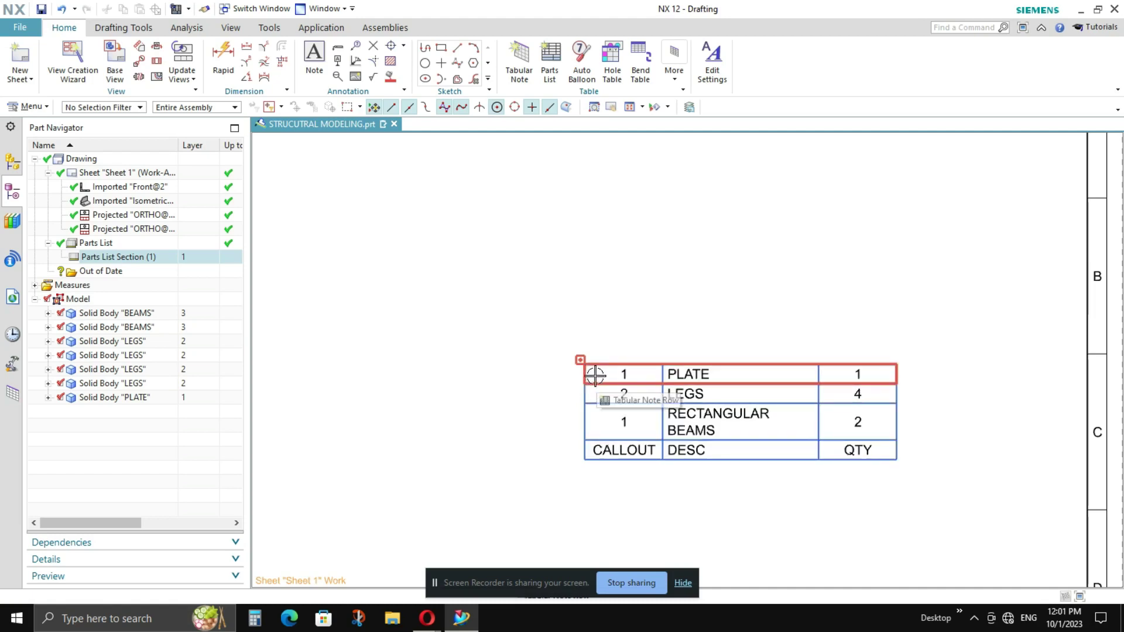
left_click(124, 402)
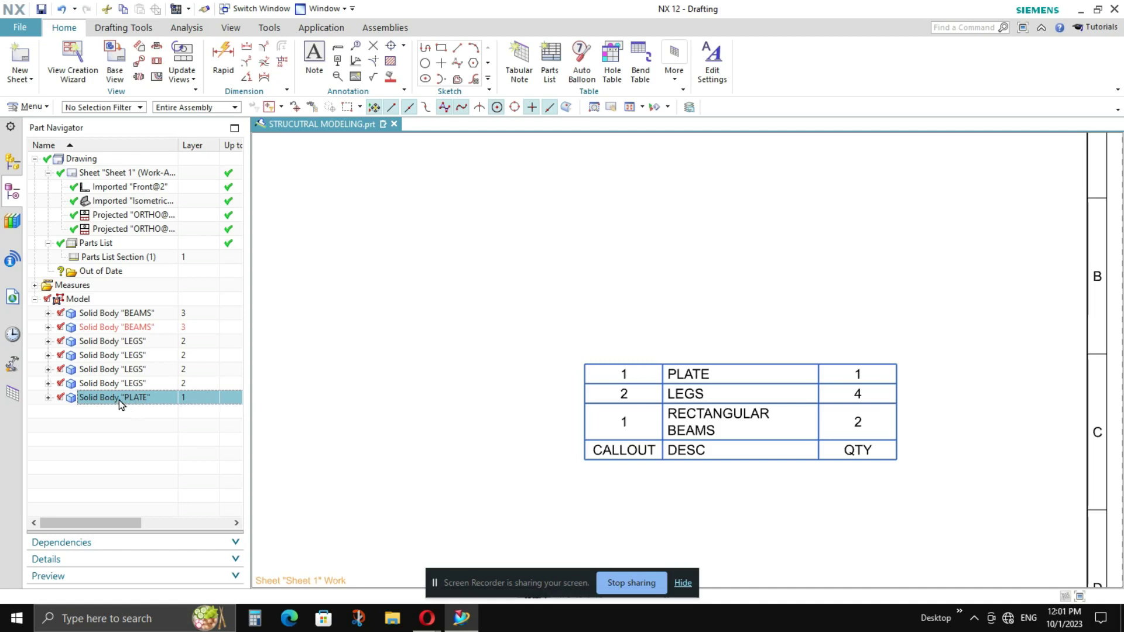
right_click(119, 402)
left_click(150, 390)
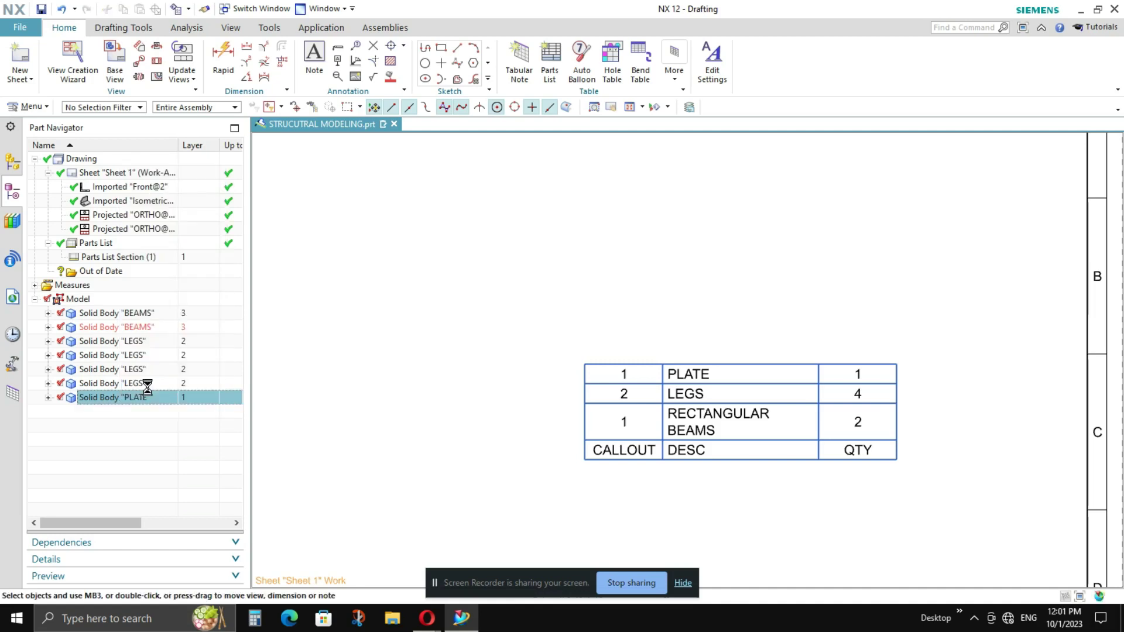
left_click(164, 199)
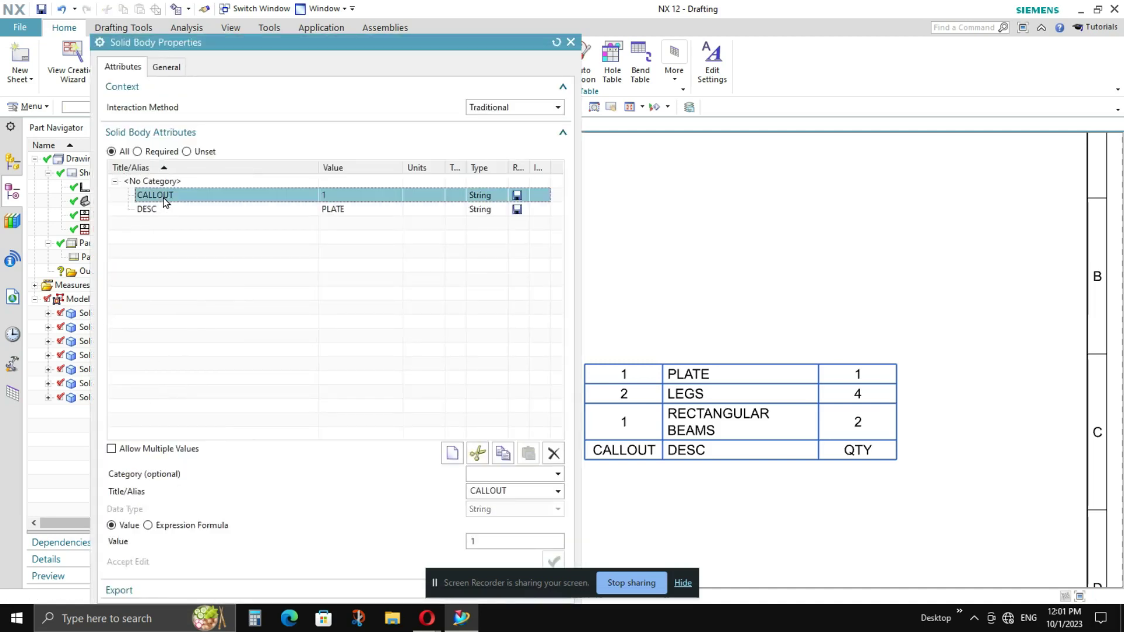
left_click(479, 540)
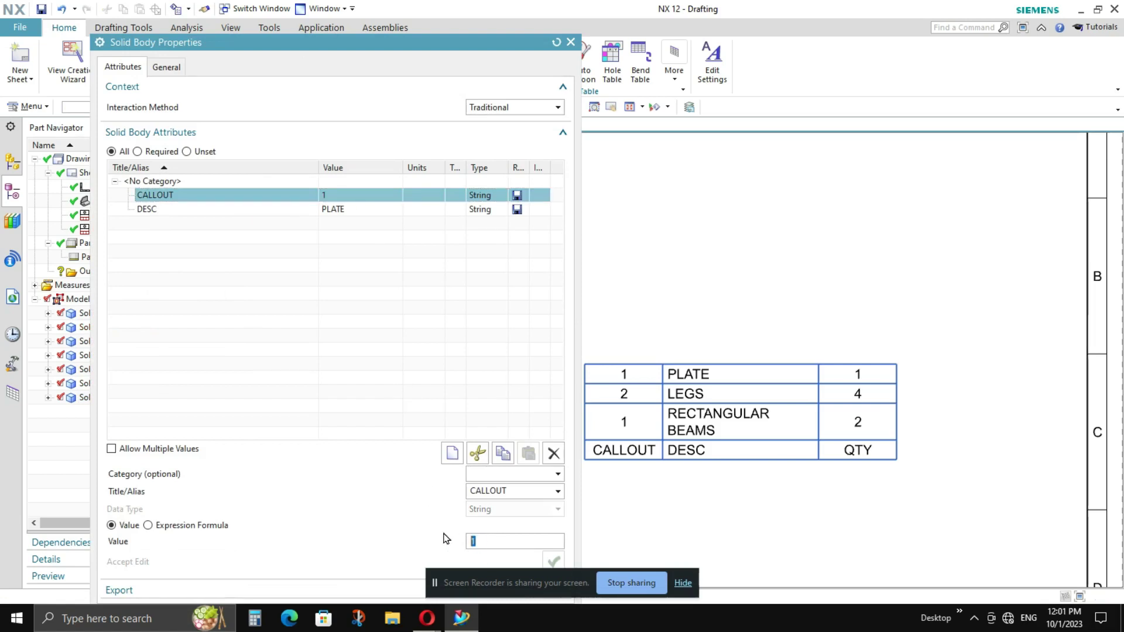
key("Return")
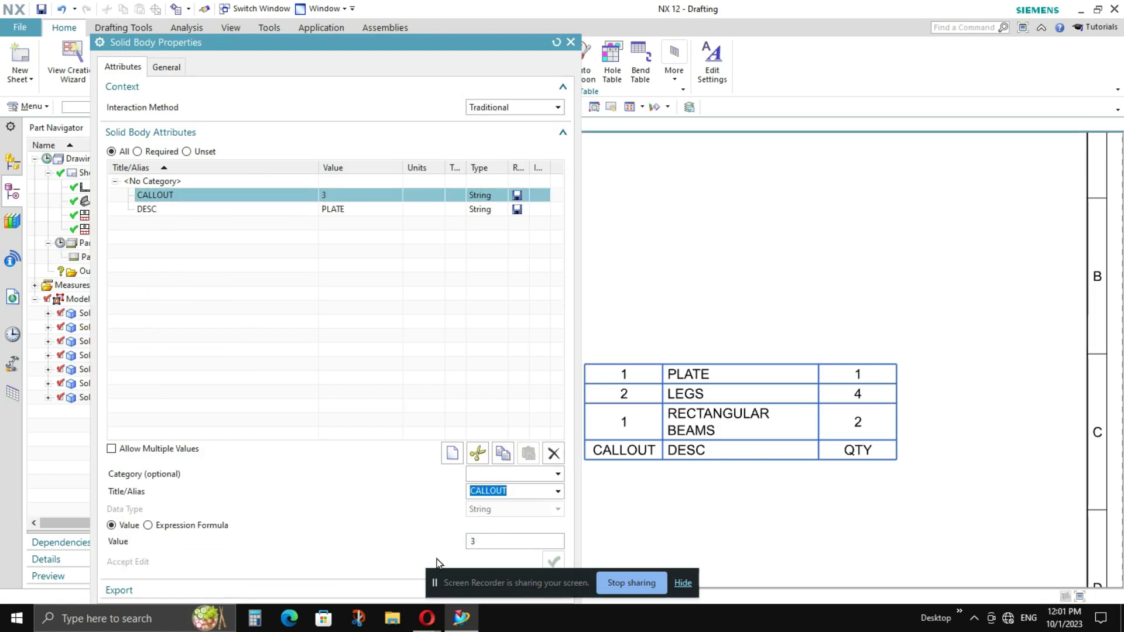
left_click_drag(389, 42, 268, 13)
left_click(321, 601)
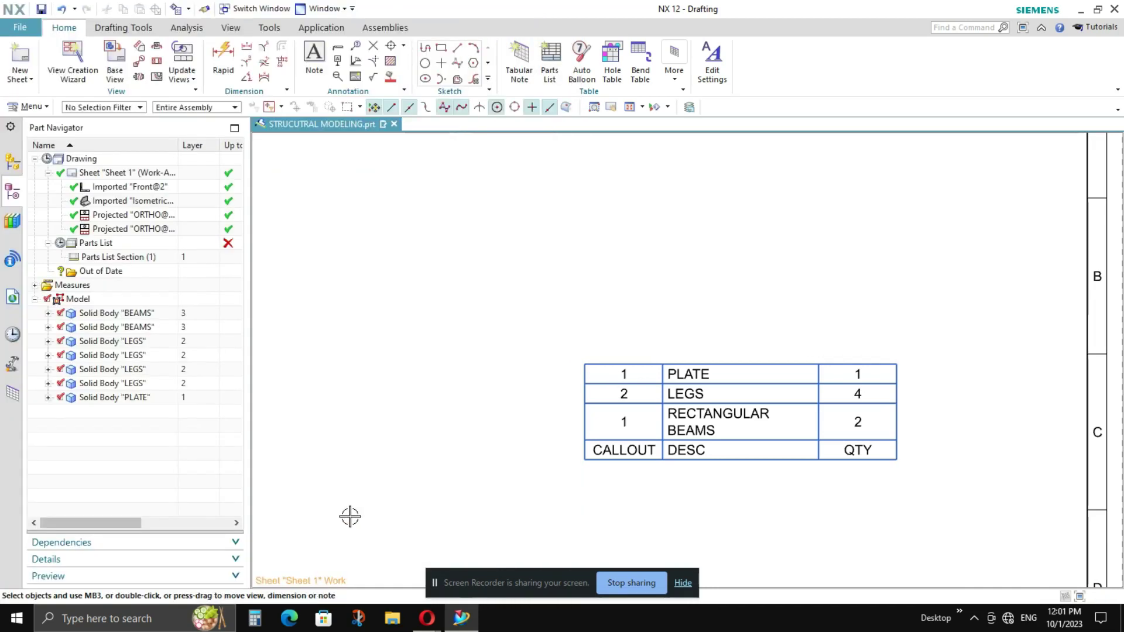
Update the parts list on the sheet with the plate's edited callout number.
left_click(60, 243)
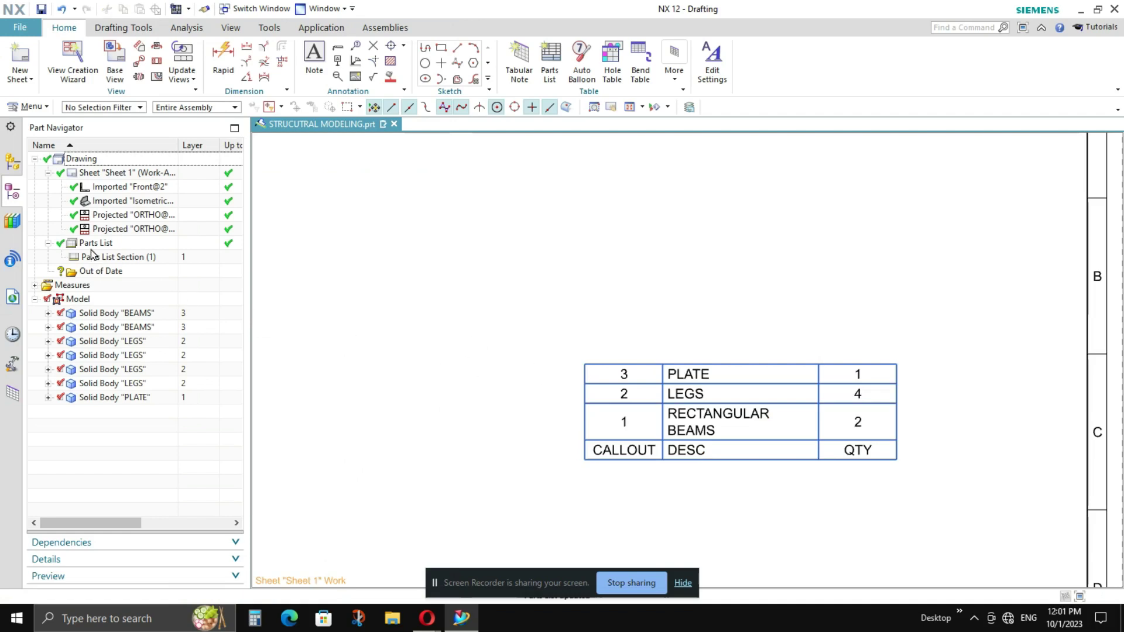
left_click(88, 244)
left_click(476, 382)
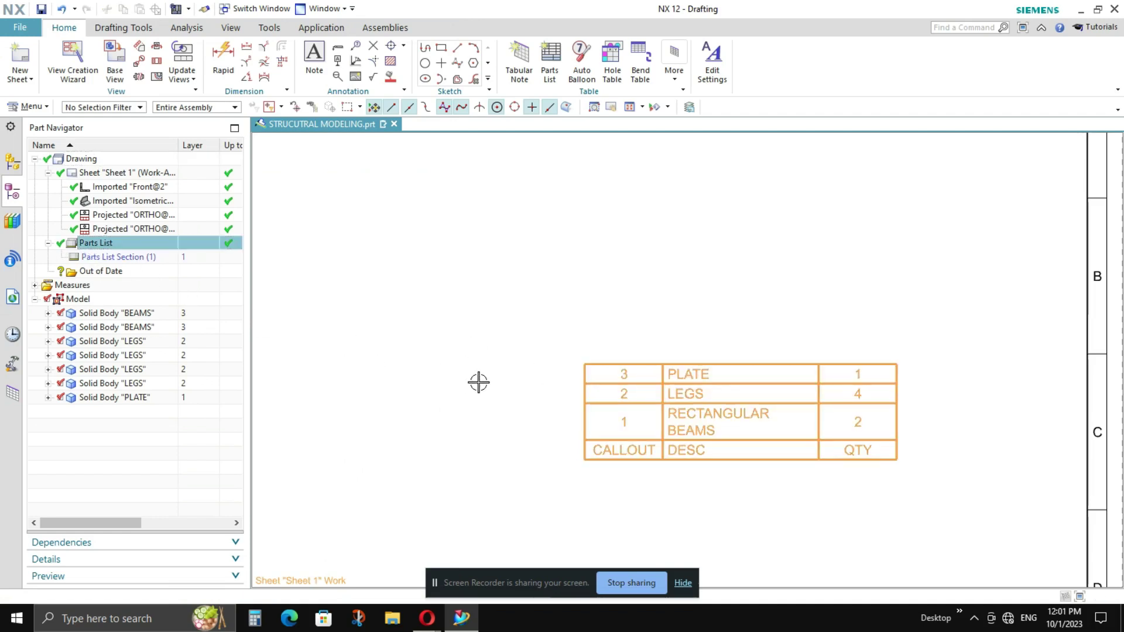
left_click(585, 360)
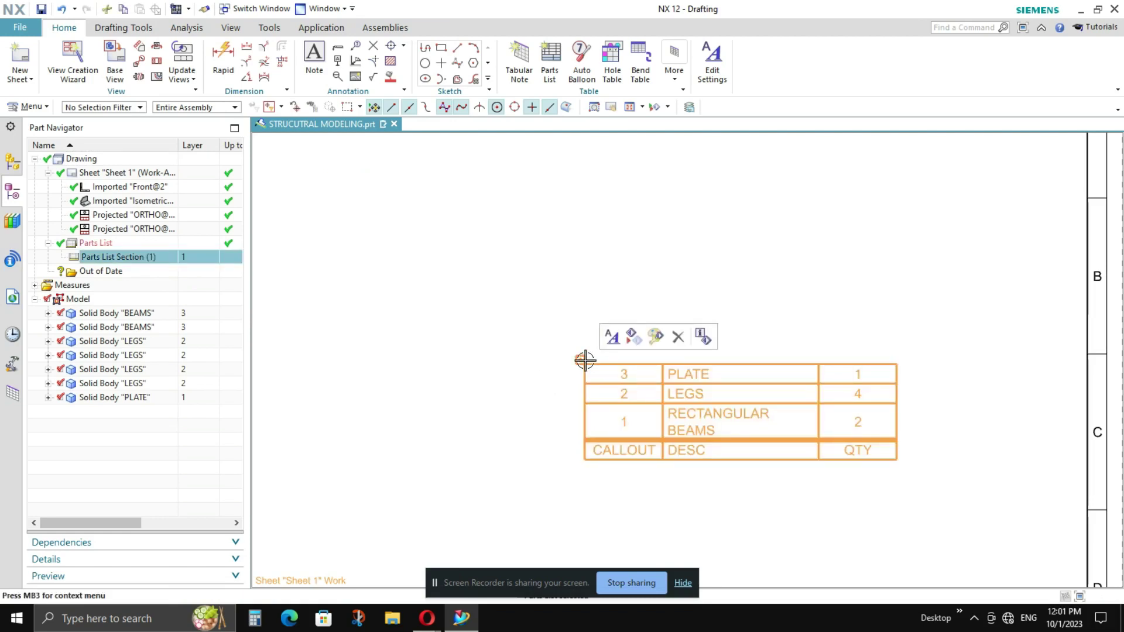
right_click(585, 359)
left_click(629, 221)
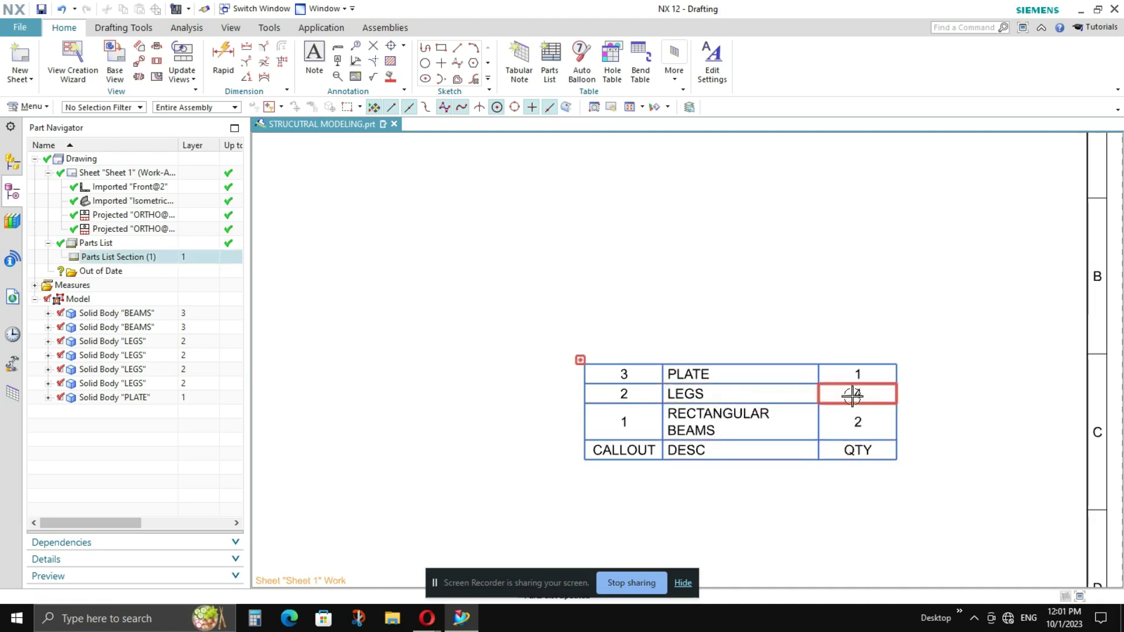
Place an empty circle balloon with a plain leader on the outer edge of the right-hand leg in the 787.4-wide projected view.
scroll(841, 267, "down", 2)
scroll(840, 267, "down", 6)
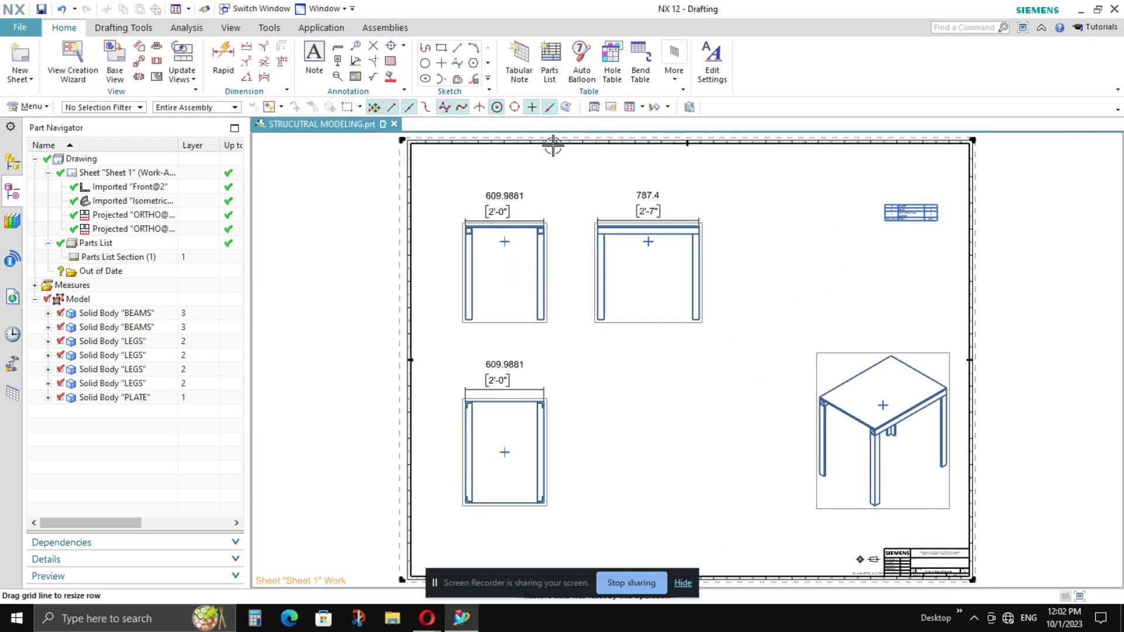
left_click(353, 47)
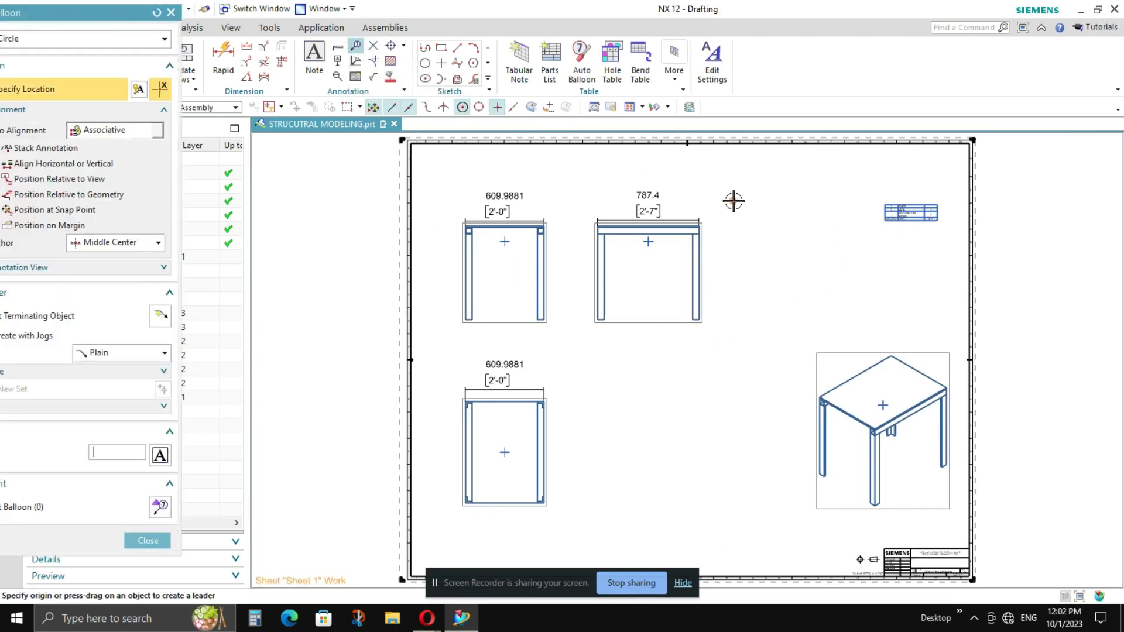
scroll(709, 205, "up", 5)
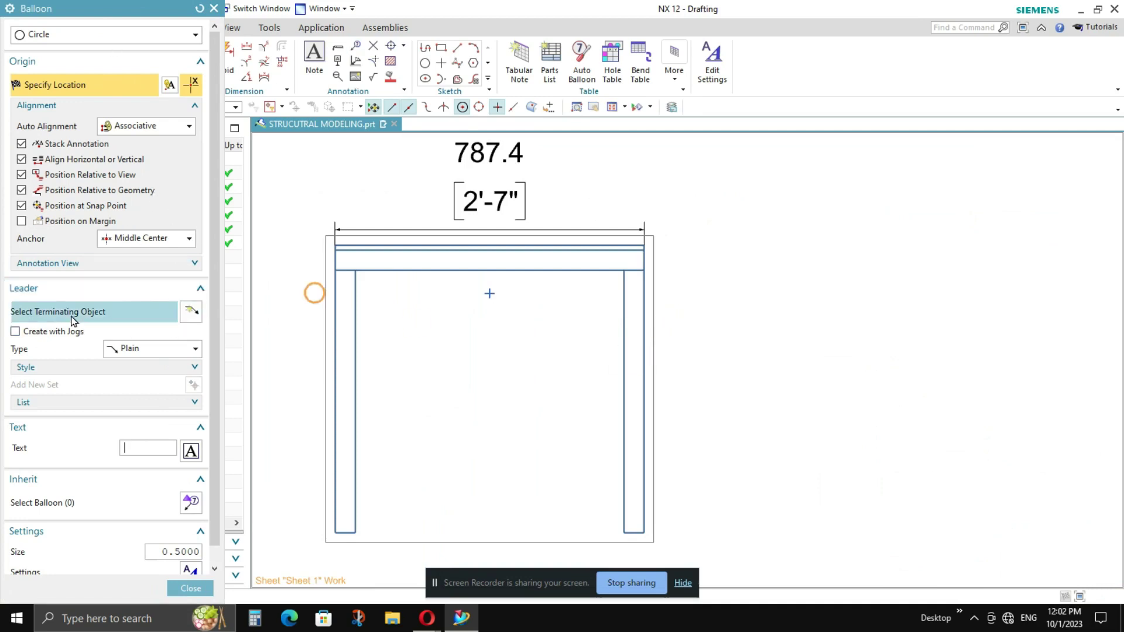
left_click(191, 313)
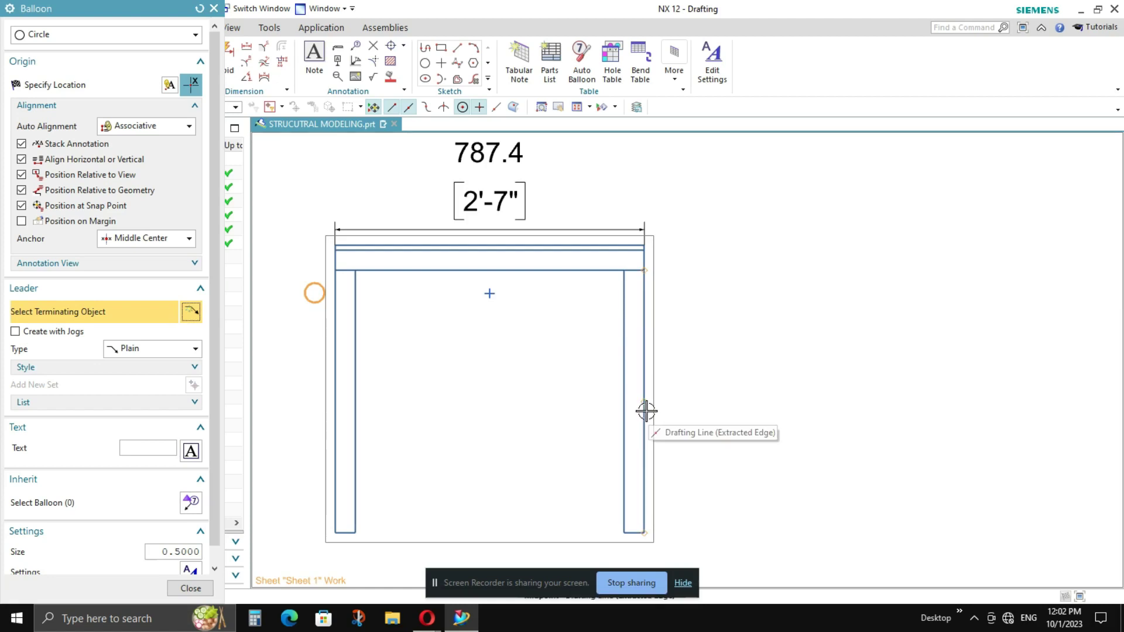
left_click(497, 107)
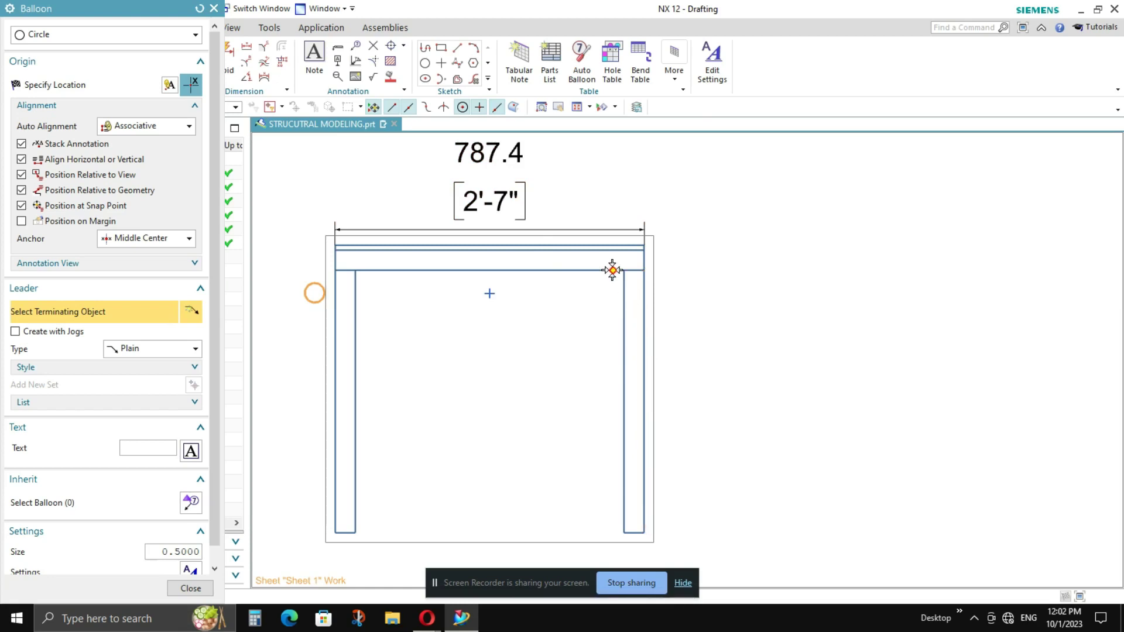
left_click(644, 371)
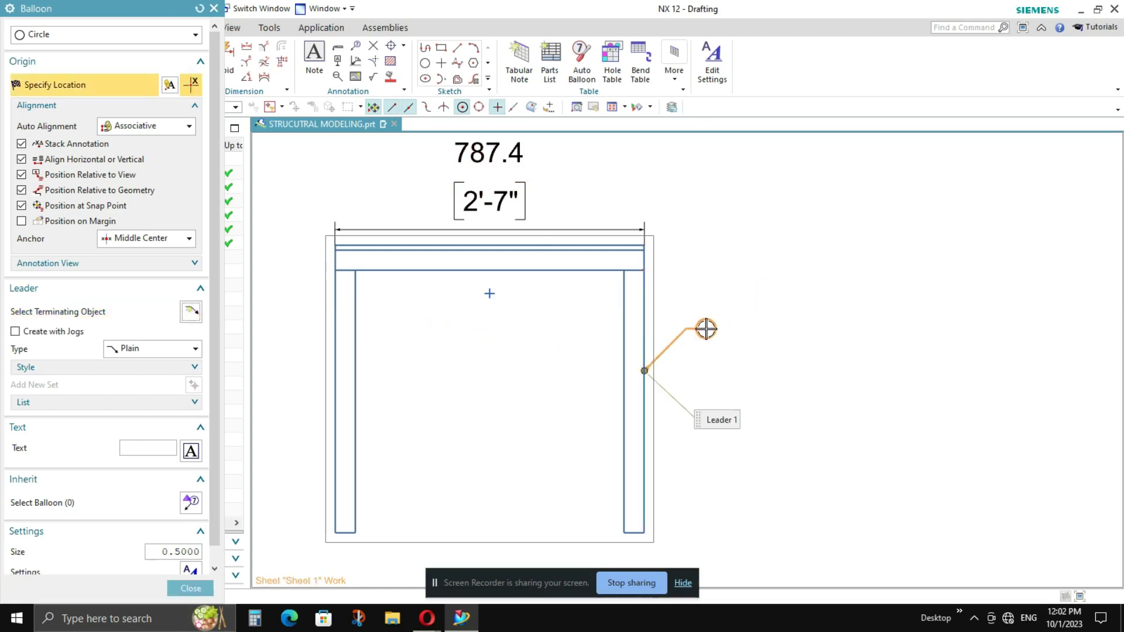
left_click(707, 329)
scroll(722, 206, "up", 2)
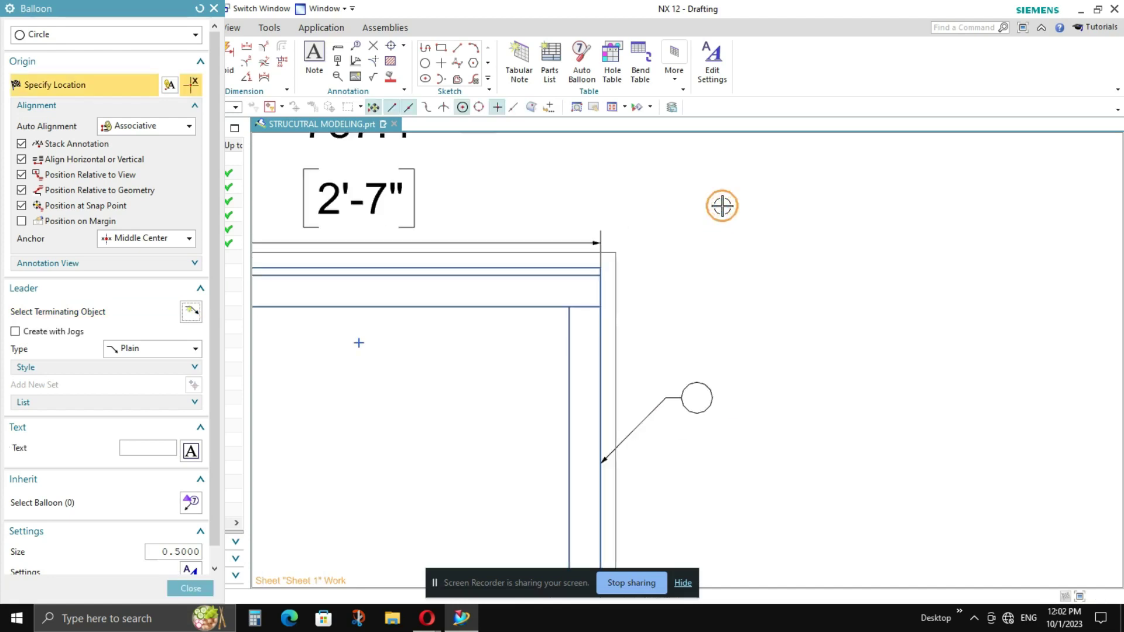
scroll(723, 206, "down", 2)
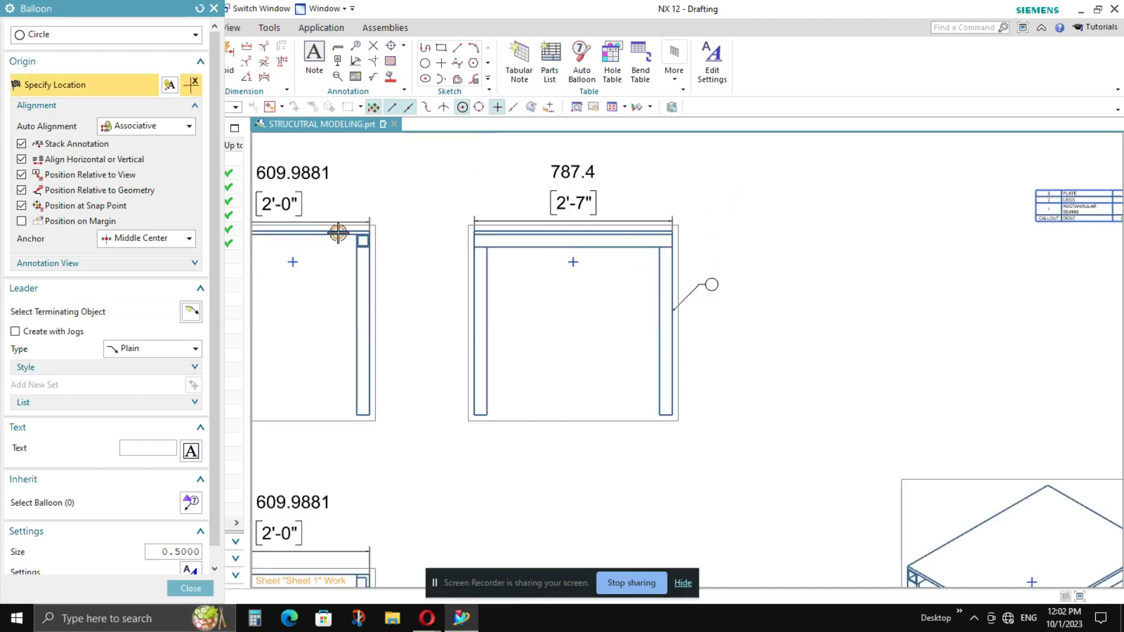
scroll(681, 220, "up", 3)
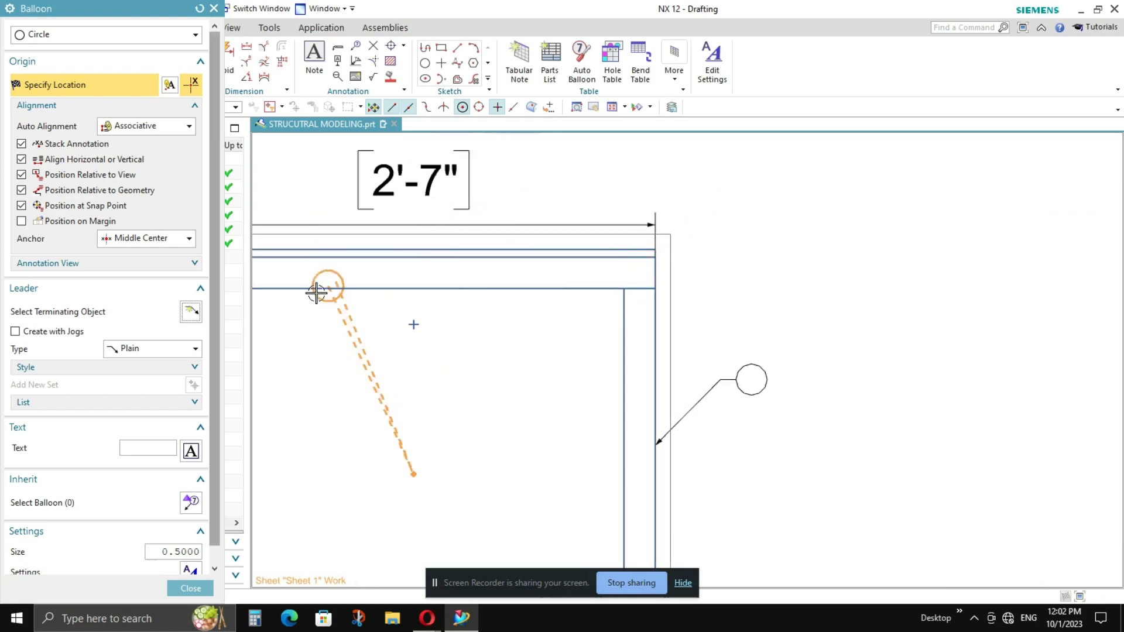
Place an empty circle balloon with a plain leader on the table top's upper edge in the 787.4-wide projected view.
left_click(190, 311)
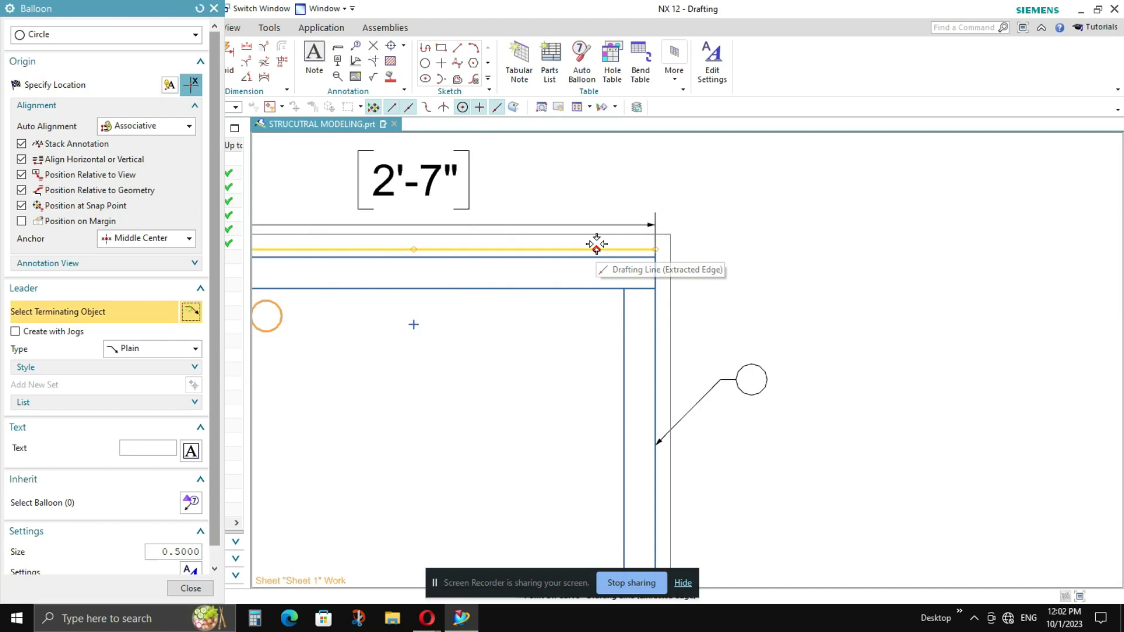
left_click(596, 244)
scroll(511, 433, "down", 3)
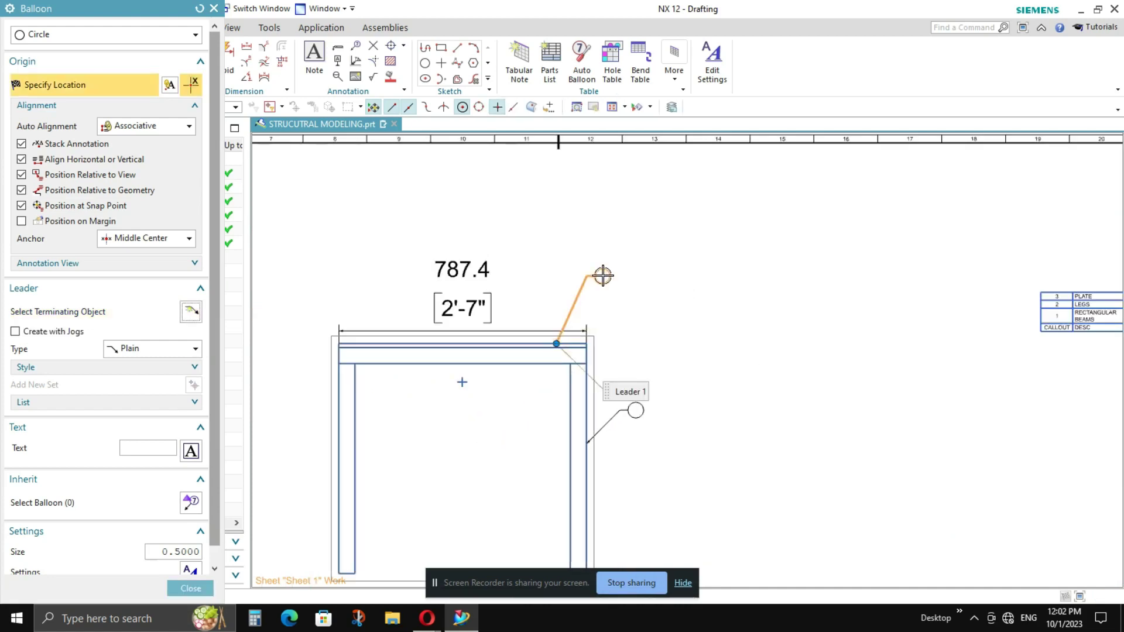
left_click(634, 284)
Place an empty circle balloon on the table top's upper-left edge in the isometric view and finish the Balloon command.
scroll(658, 156, "down", 3)
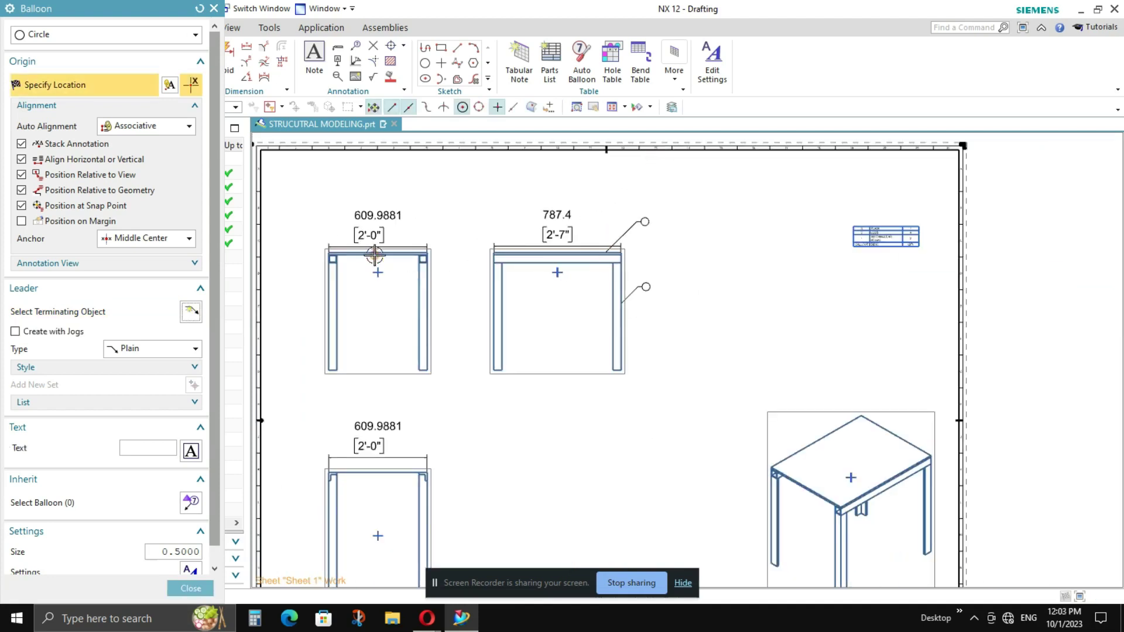
left_click(197, 304)
scroll(913, 426, "up", 3)
left_click(767, 443)
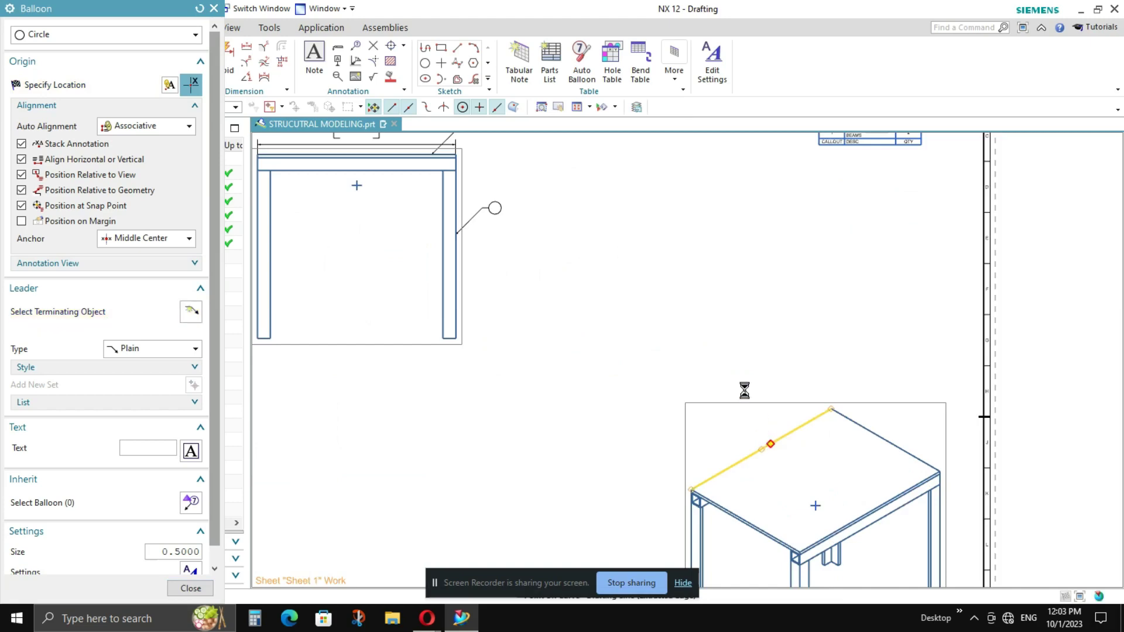
left_click(720, 352)
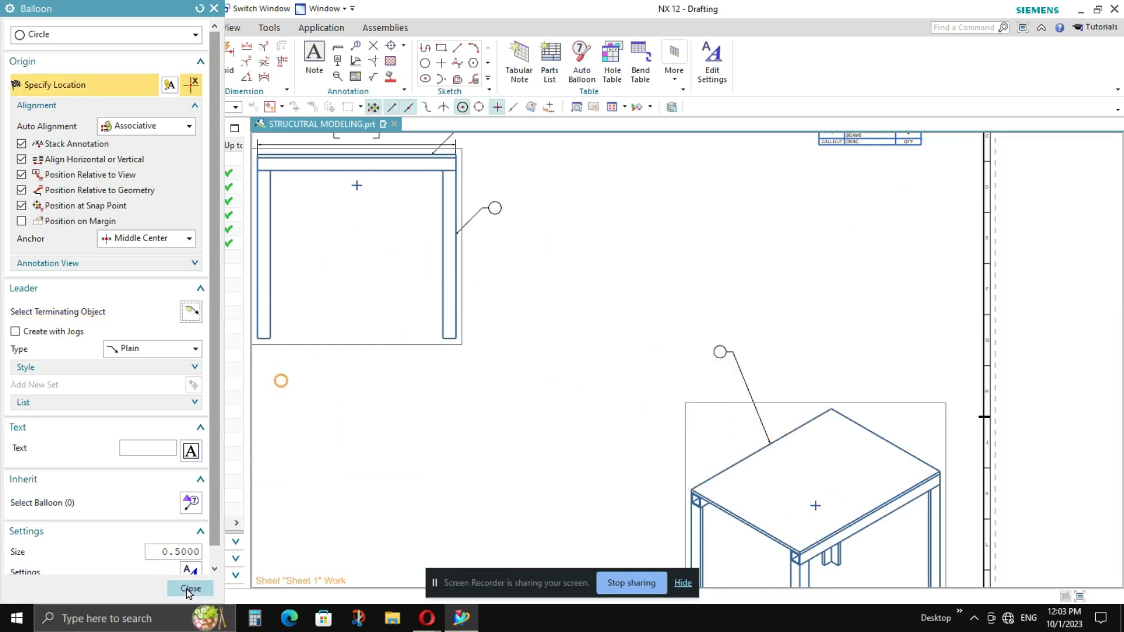
left_click(189, 588)
Update the parts list so the empty balloons pick up their callout numbers.
key("ctrl+f")
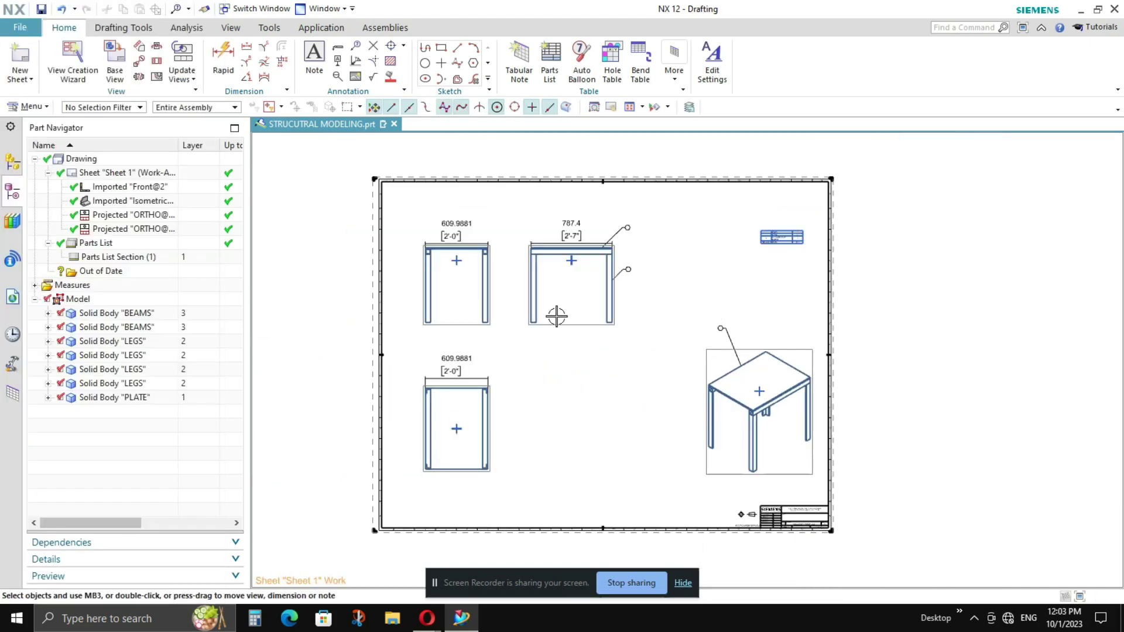
right_click(97, 245)
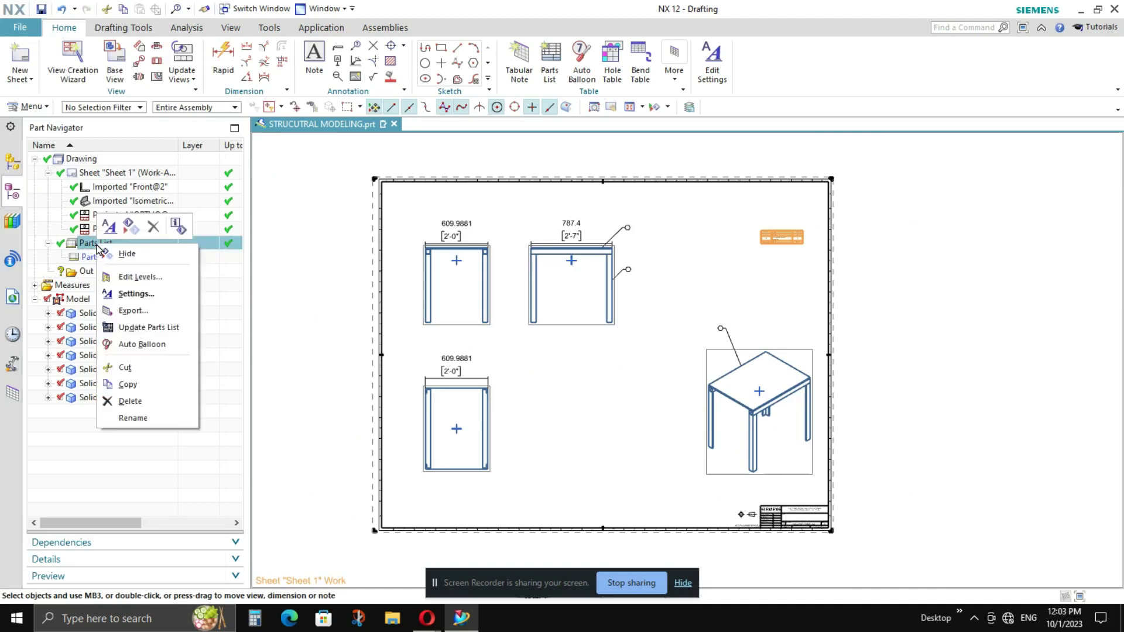
left_click(162, 327)
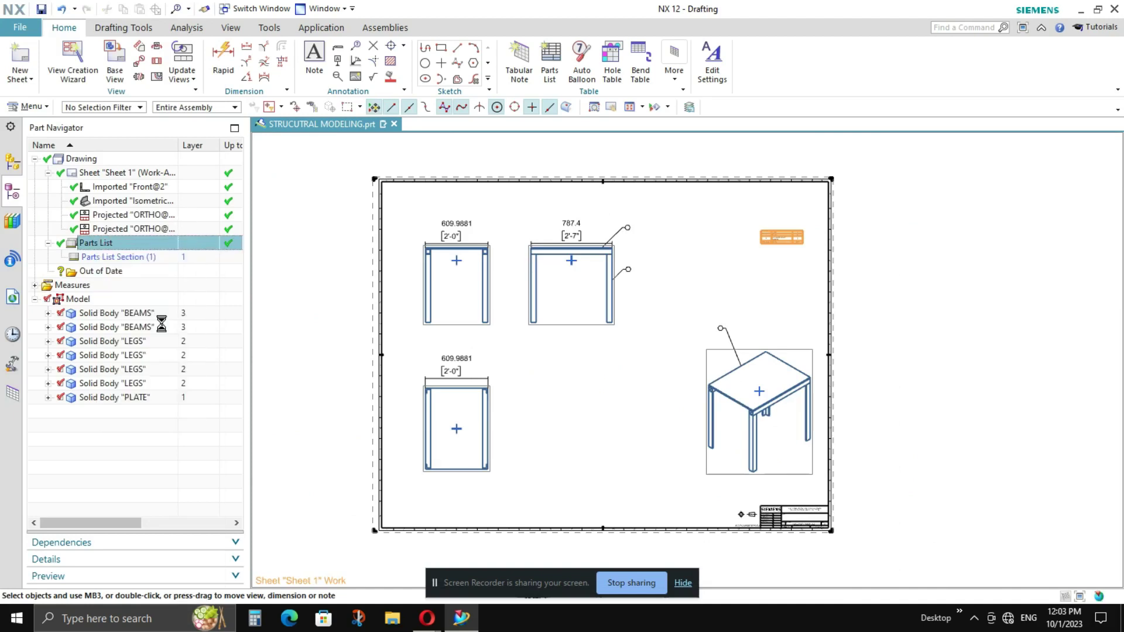
Examine the callout numbers in the balloons of the 787.4-wide projected view and the isometric view.
scroll(642, 228, "up", 4)
scroll(642, 228, "up", 3)
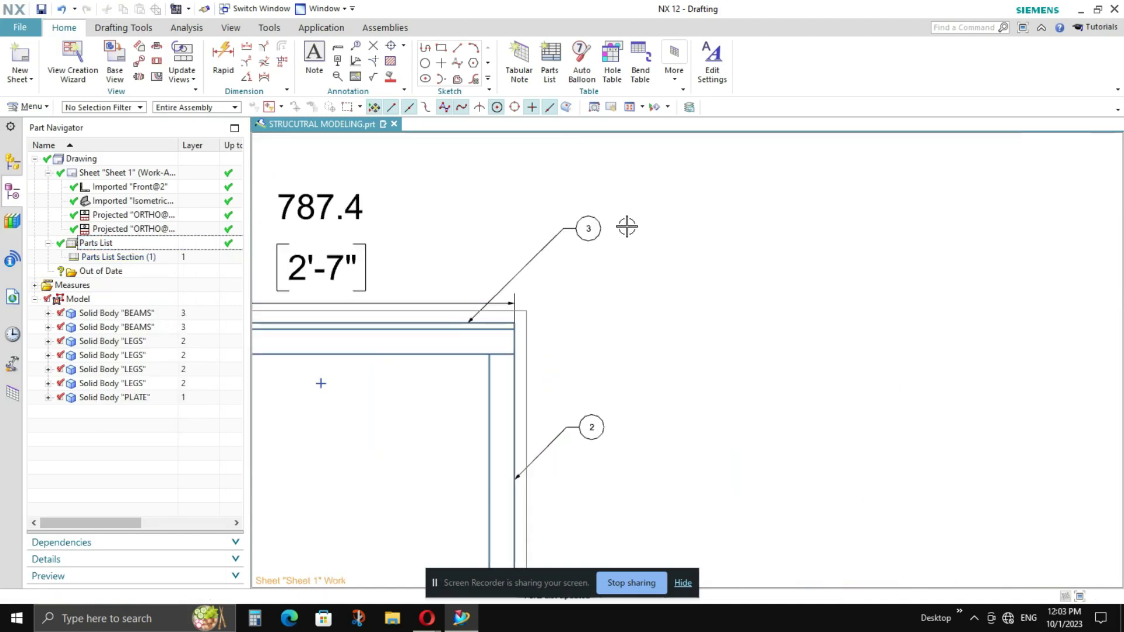
scroll(669, 209, "down", 2)
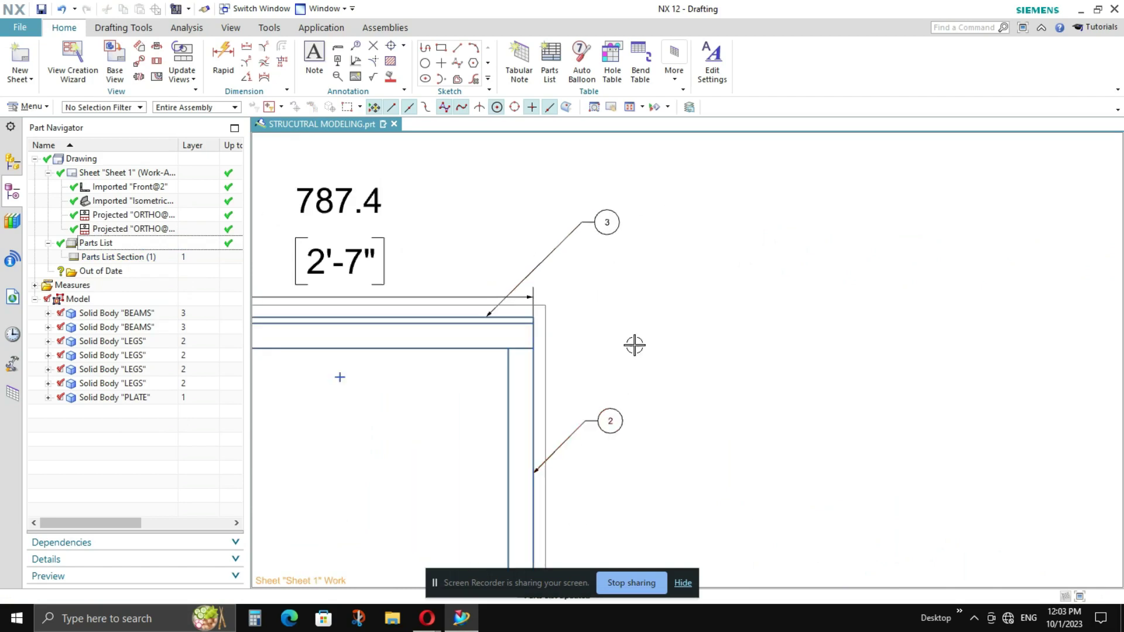
scroll(402, 271, "down", 3)
scroll(744, 460, "up", 4)
scroll(560, 357, "down", 2)
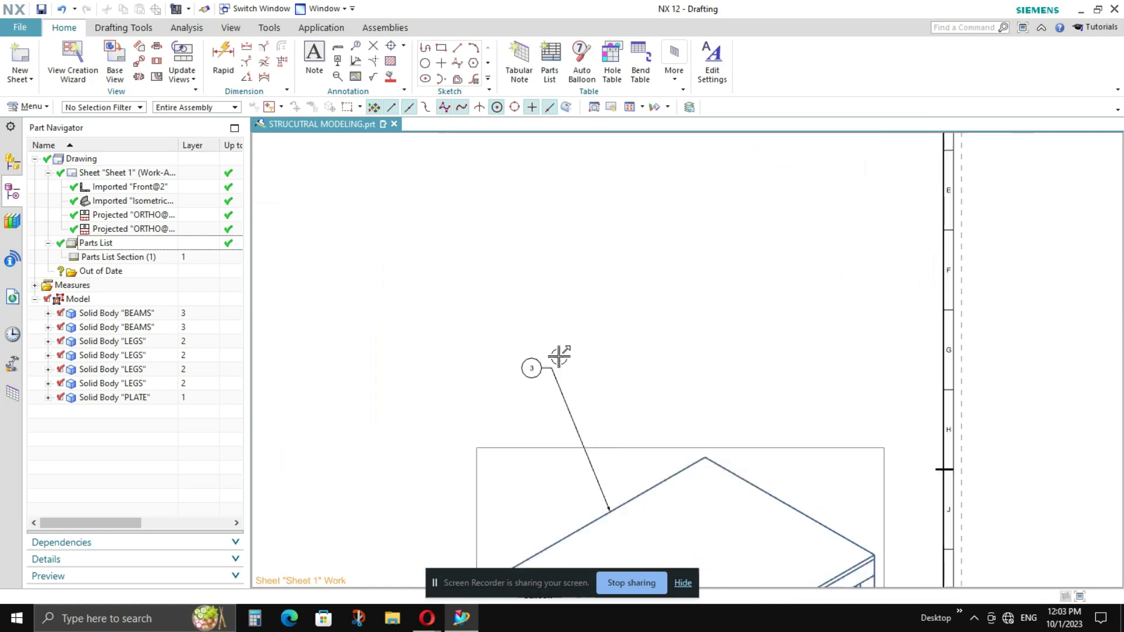
scroll(595, 459, "down", 2)
scroll(728, 452, "down", 2)
key("ctrl+f")
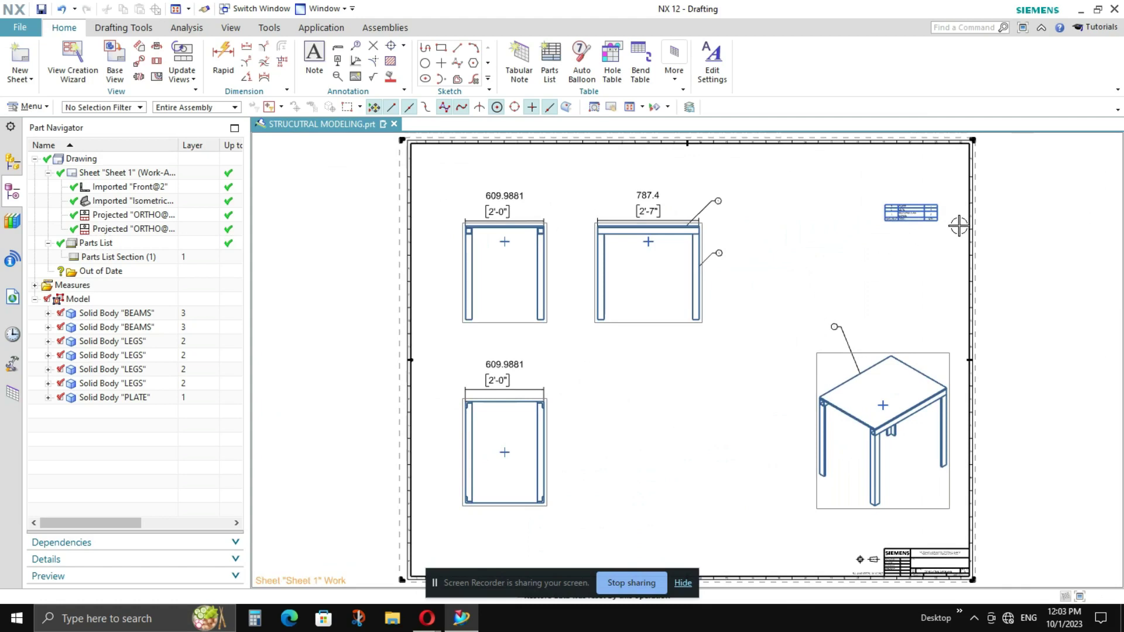
Examine the callouts, descriptions and quantities in the parts list, including the rectangular beams row.
scroll(914, 220, "up", 5)
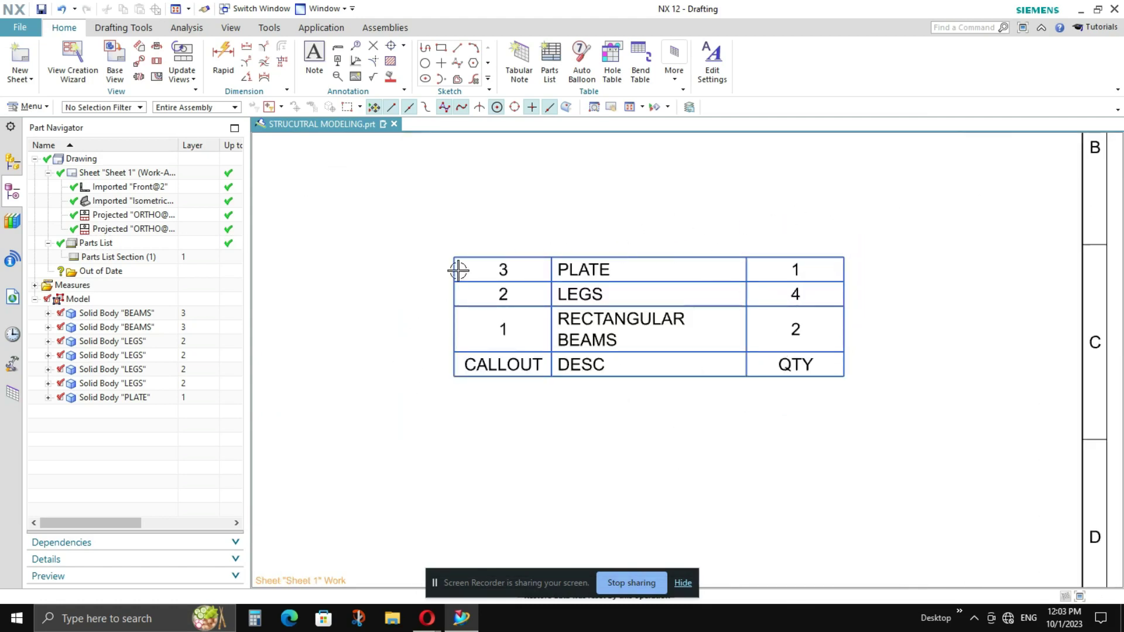
left_click(475, 327)
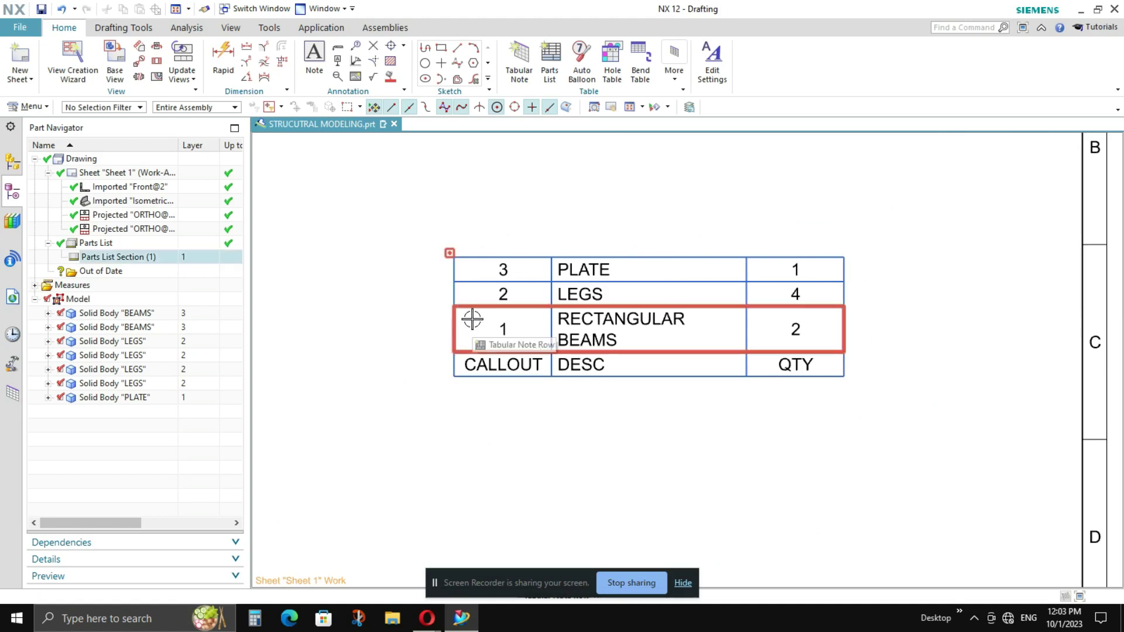
key("Escape")
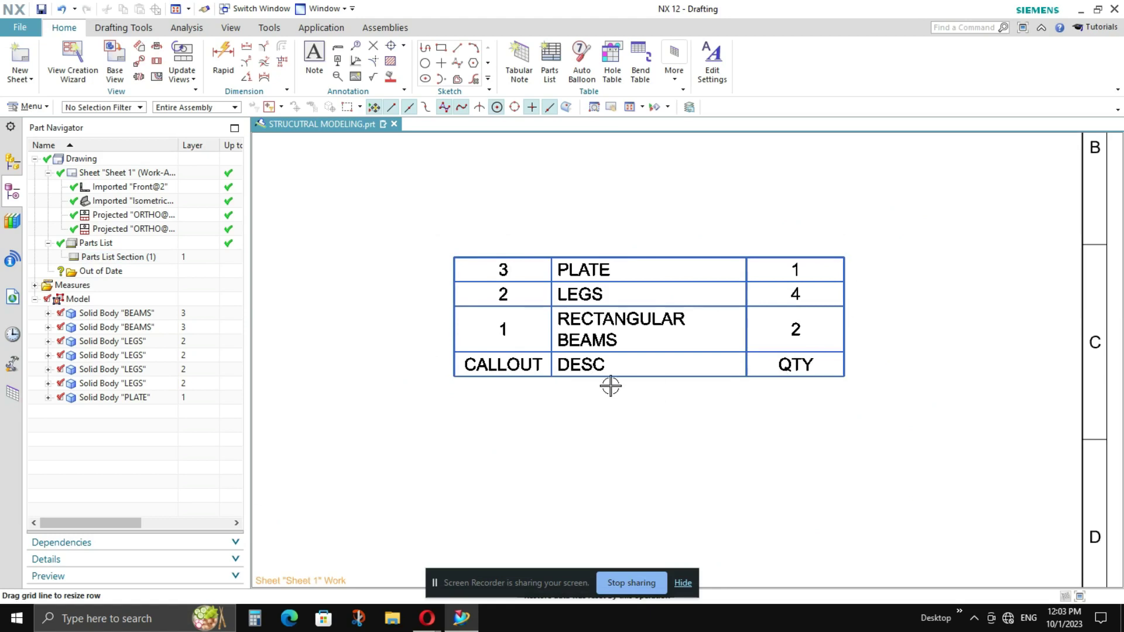
left_click(627, 318)
key("Escape")
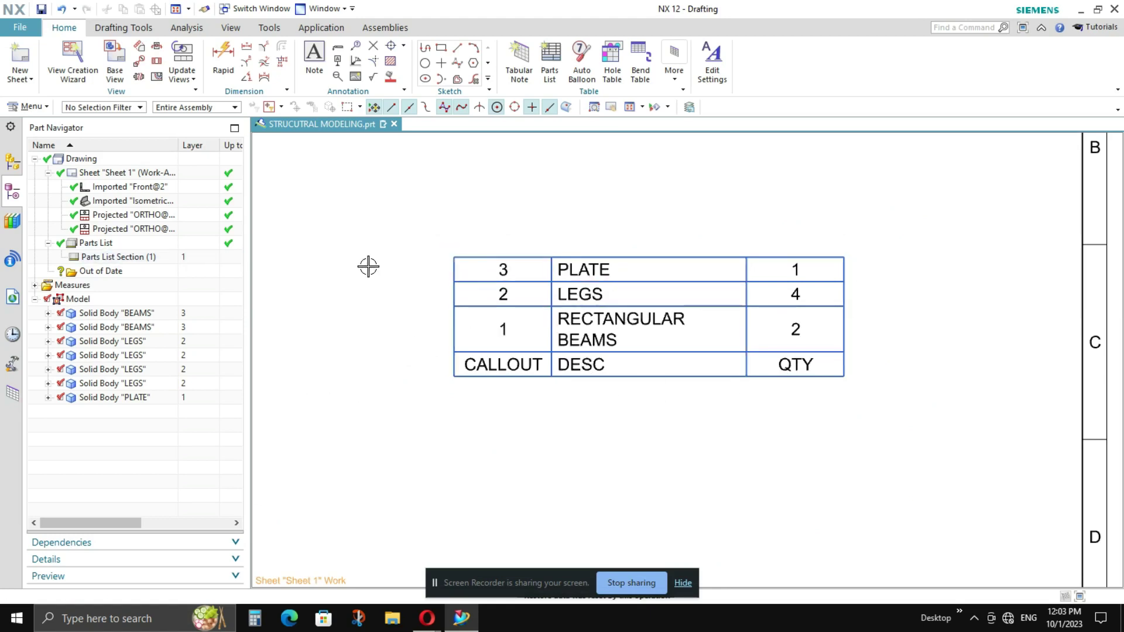
Select all four LEGS solid bodies and open their shared properties.
left_click(134, 385)
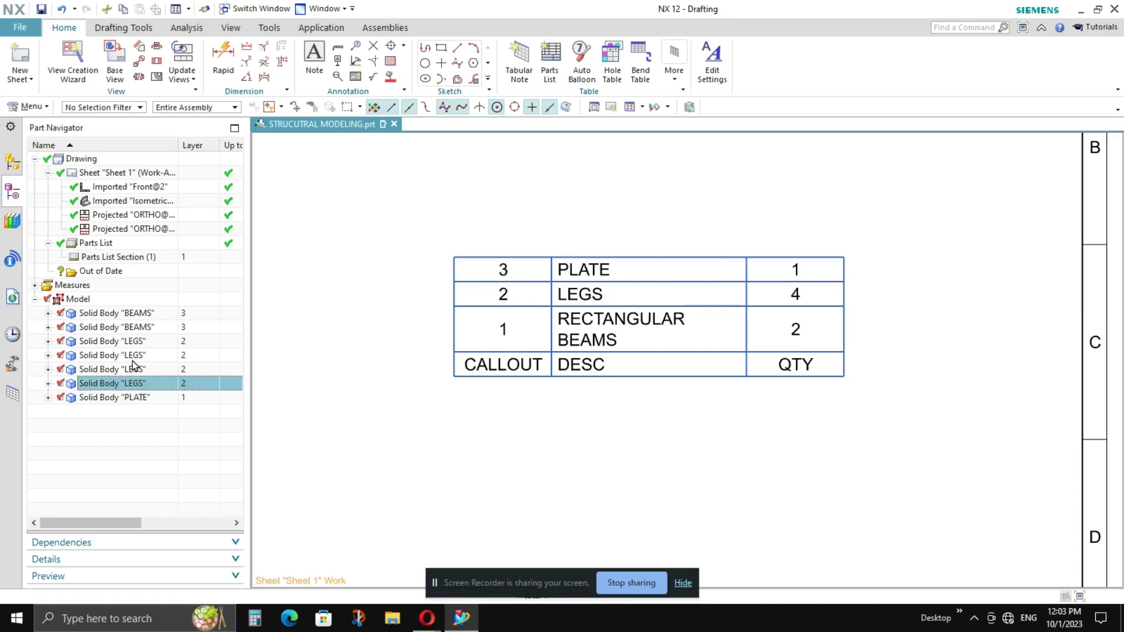
left_click(609, 255)
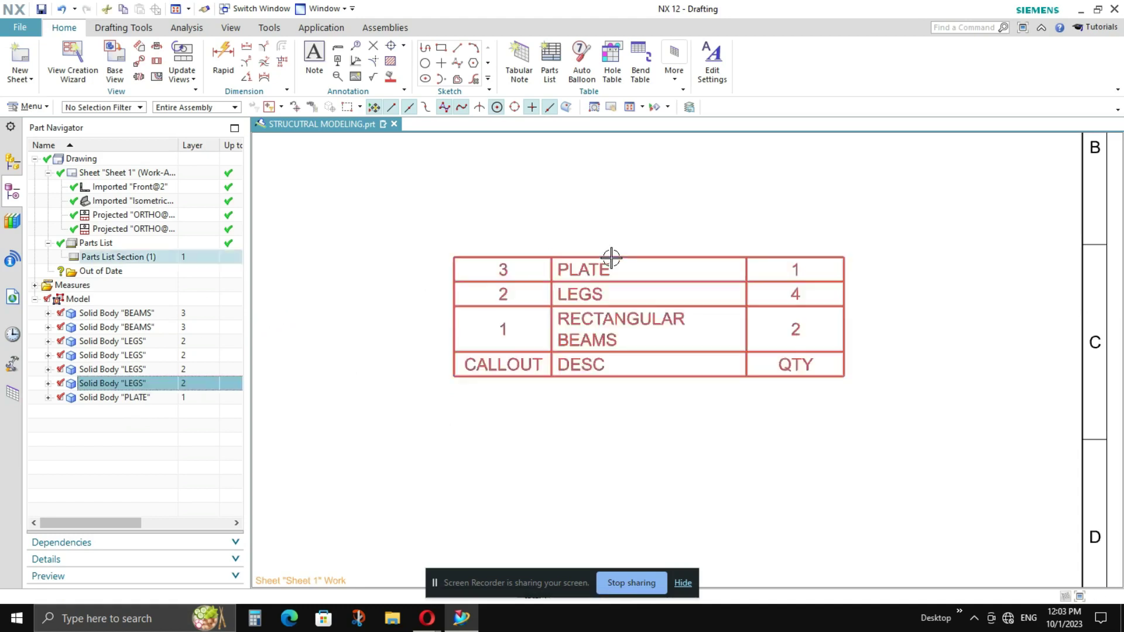
scroll(660, 269, "up", 2)
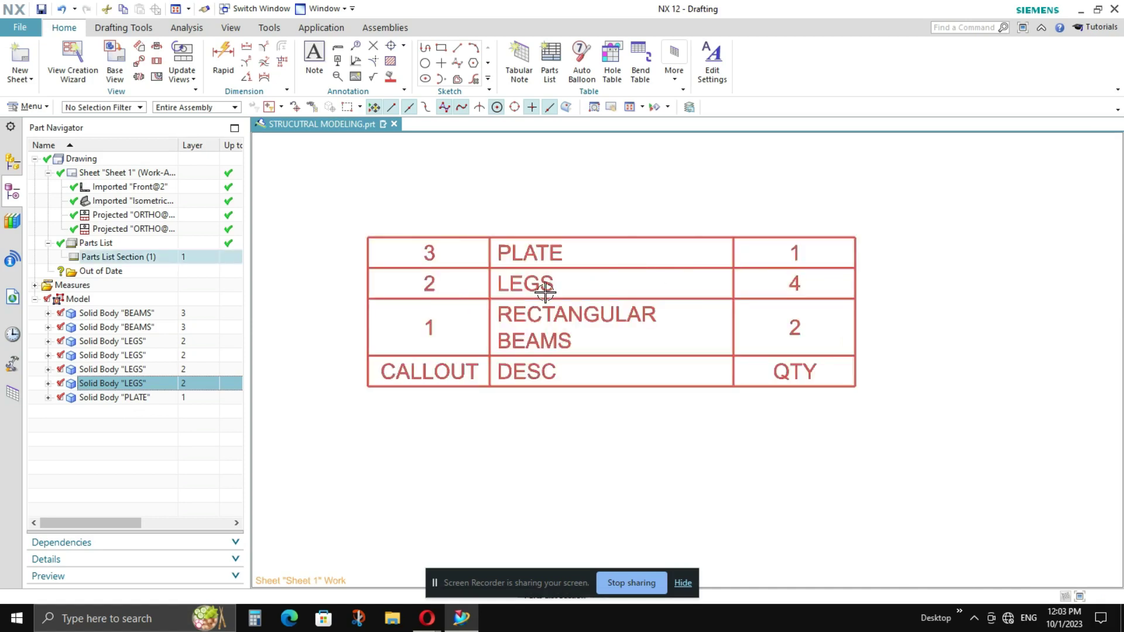
left_click(122, 346, "shift")
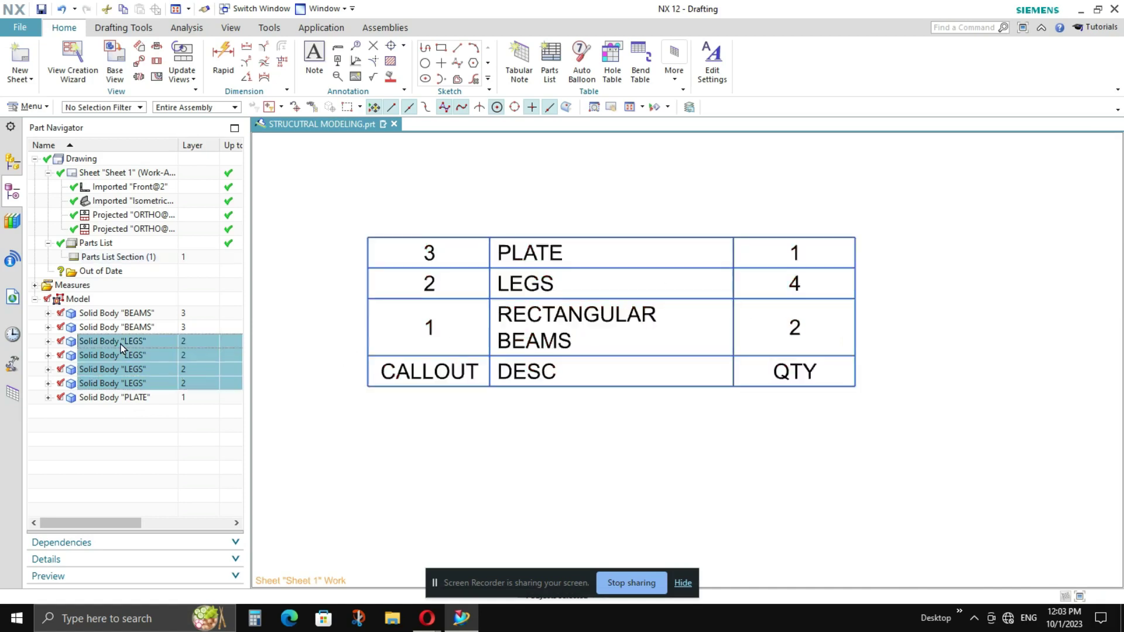
right_click(157, 364)
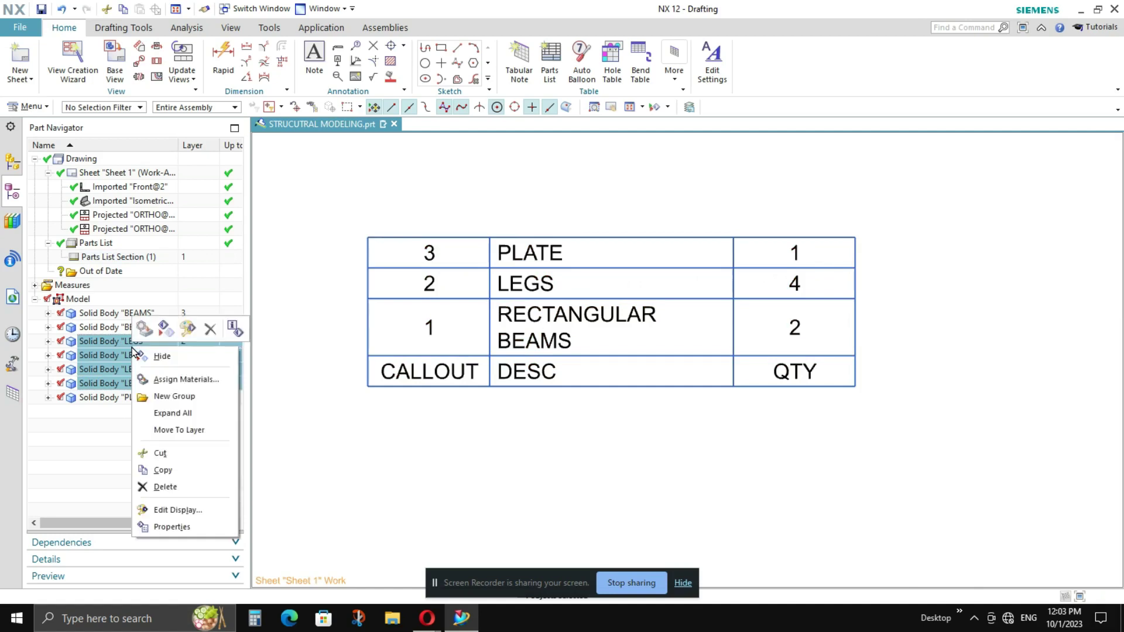
left_click(160, 527)
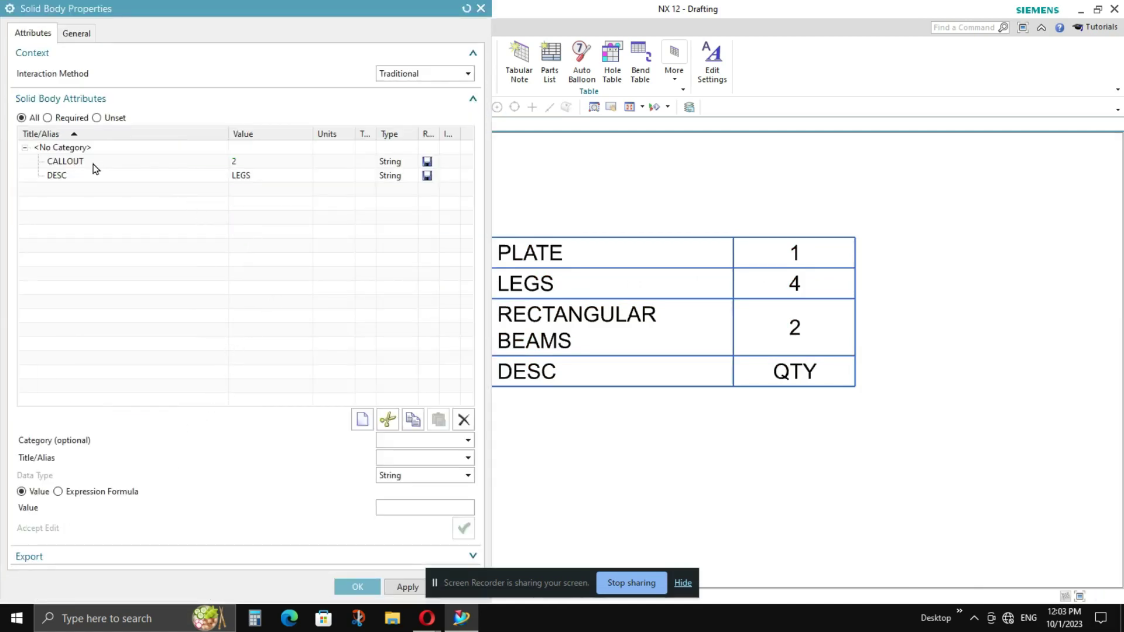
Review the legs' CALLOUT and DESC attributes and their body name, and close the properties without changes.
left_click(93, 163)
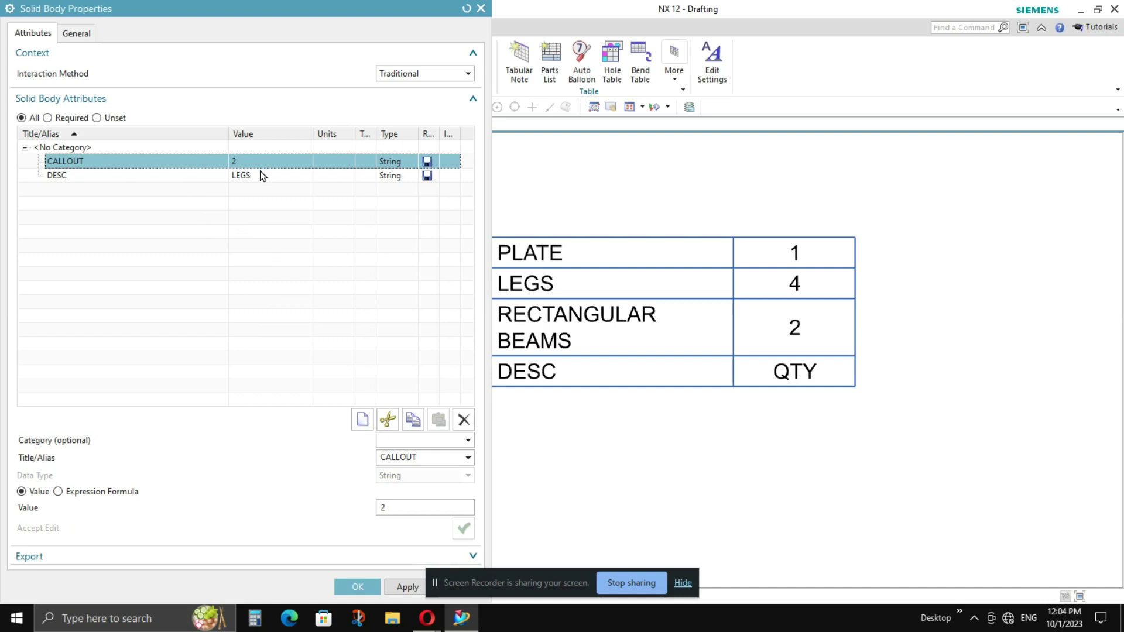
left_click(174, 179)
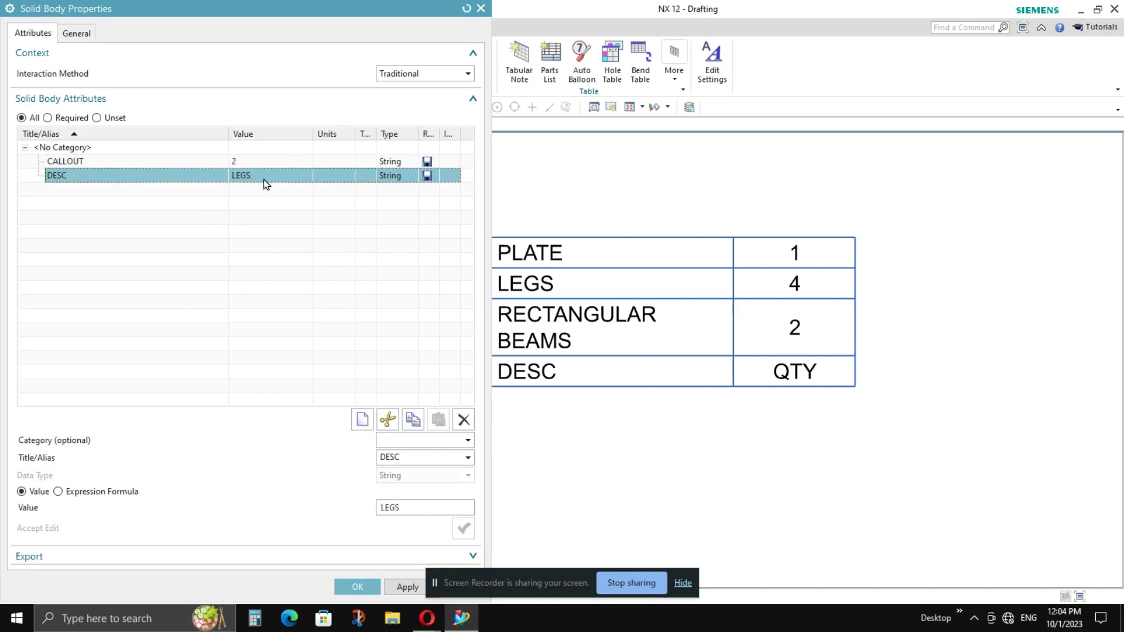
left_click(185, 159)
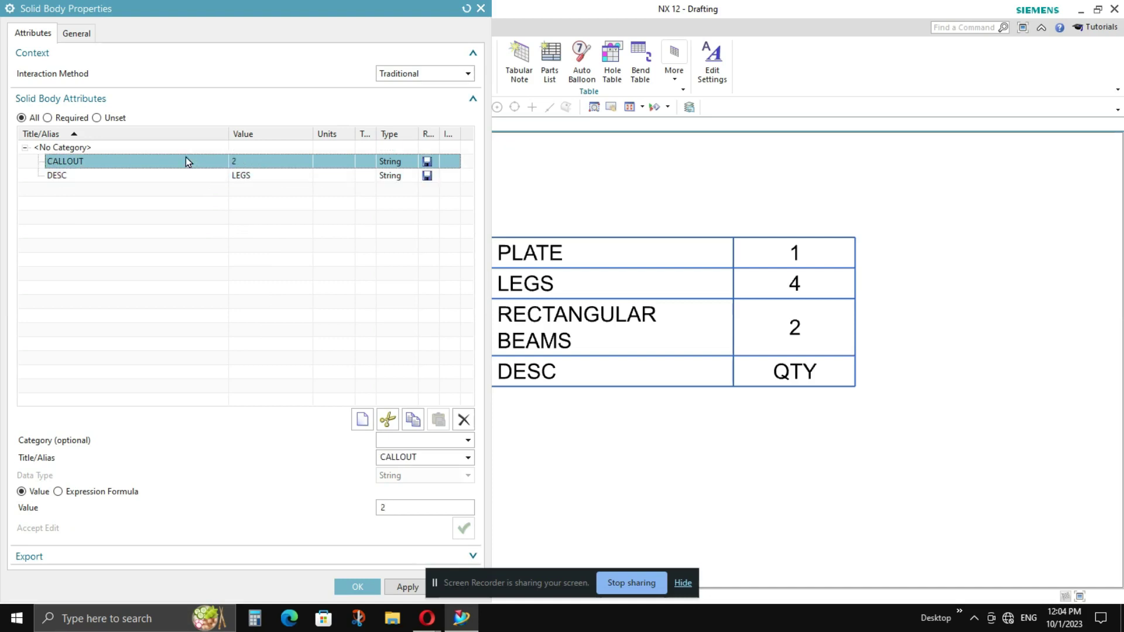
left_click(80, 34)
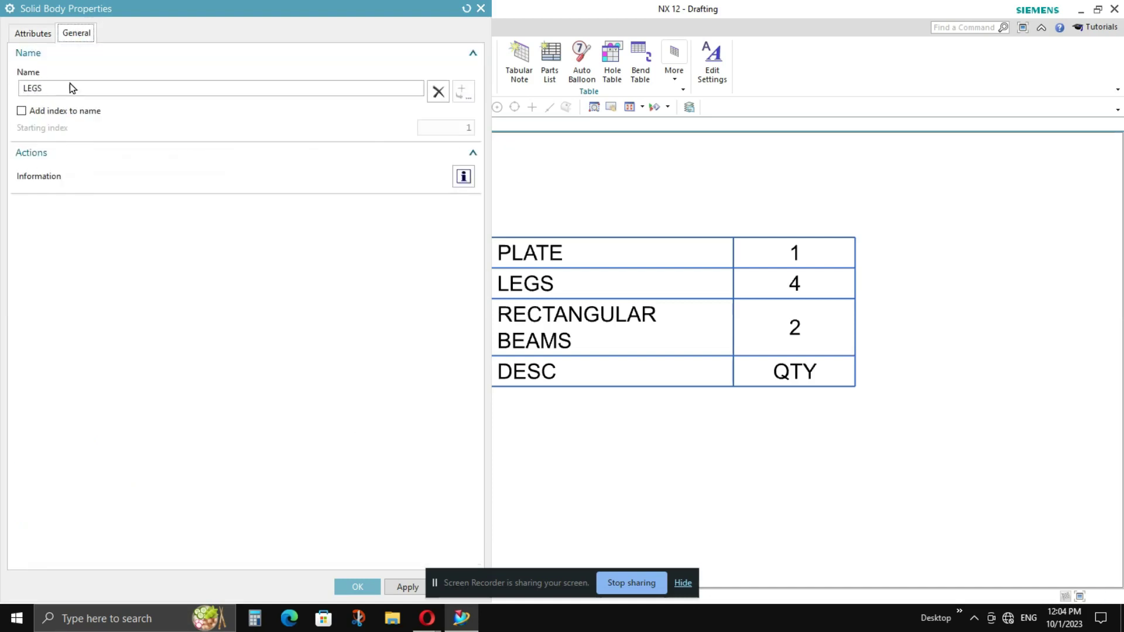
double_click(32, 87)
left_click(480, 9)
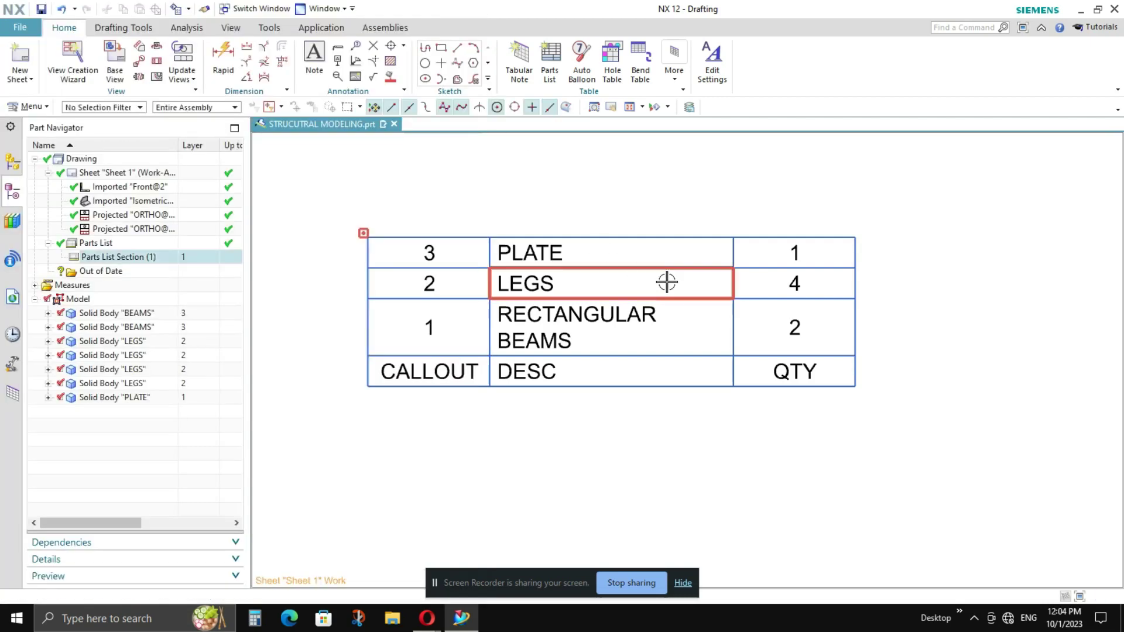
scroll(689, 363, "down", 1)
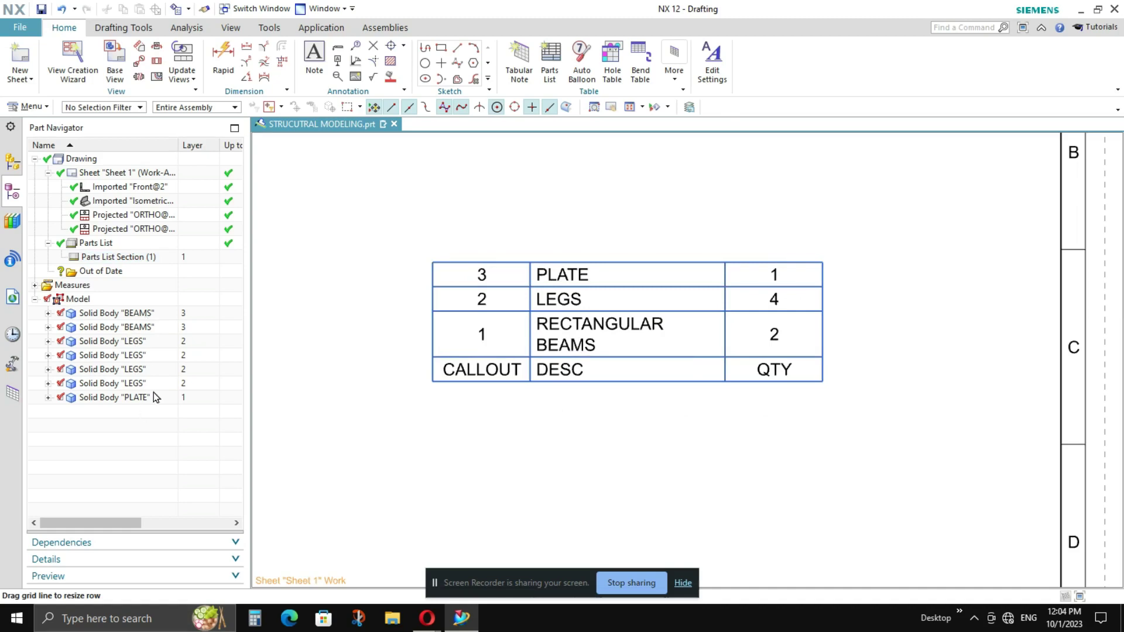
scroll(876, 227, "down", 1)
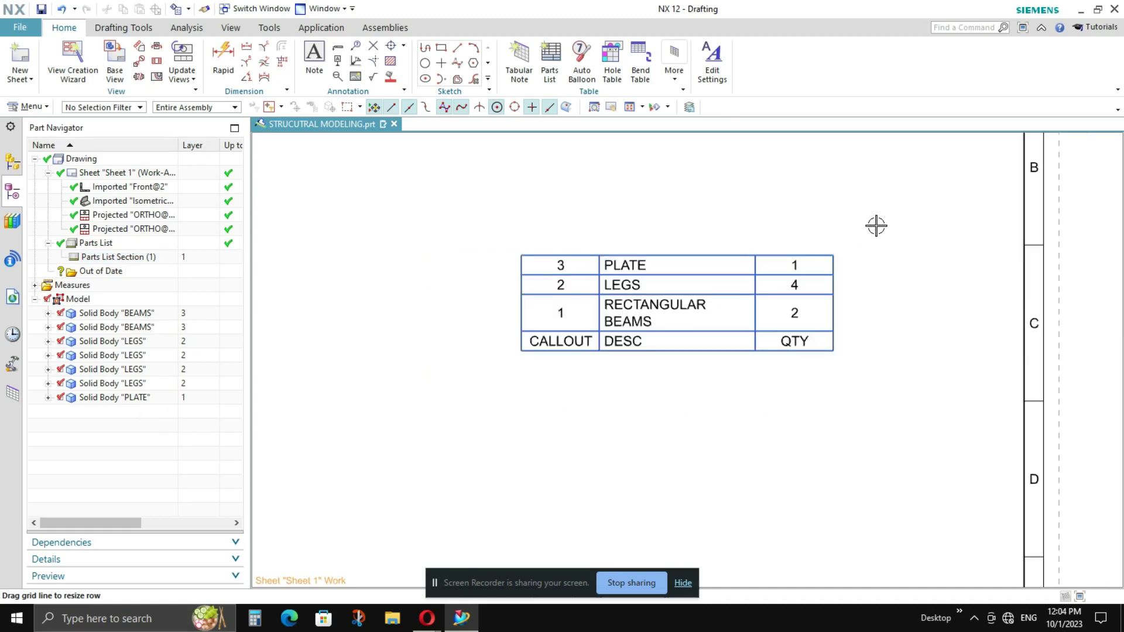